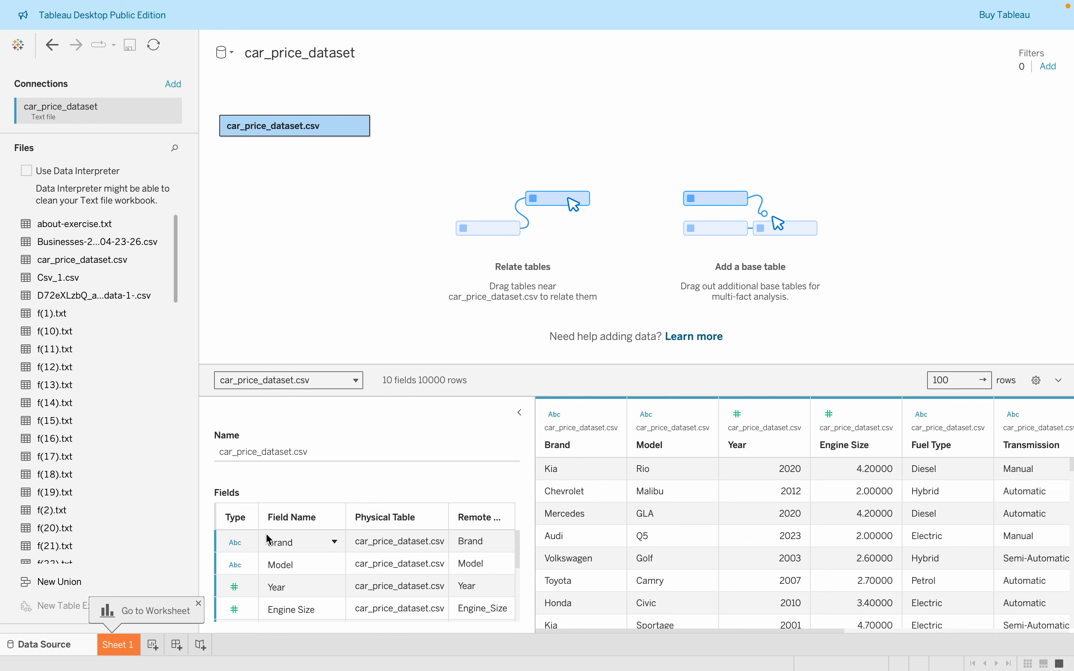
- Create a new worksheet and chart total price per brand, with Brand on Columns and SUM(Price) on Rows
{"action": "left_click", "coordinate": [153, 645]}
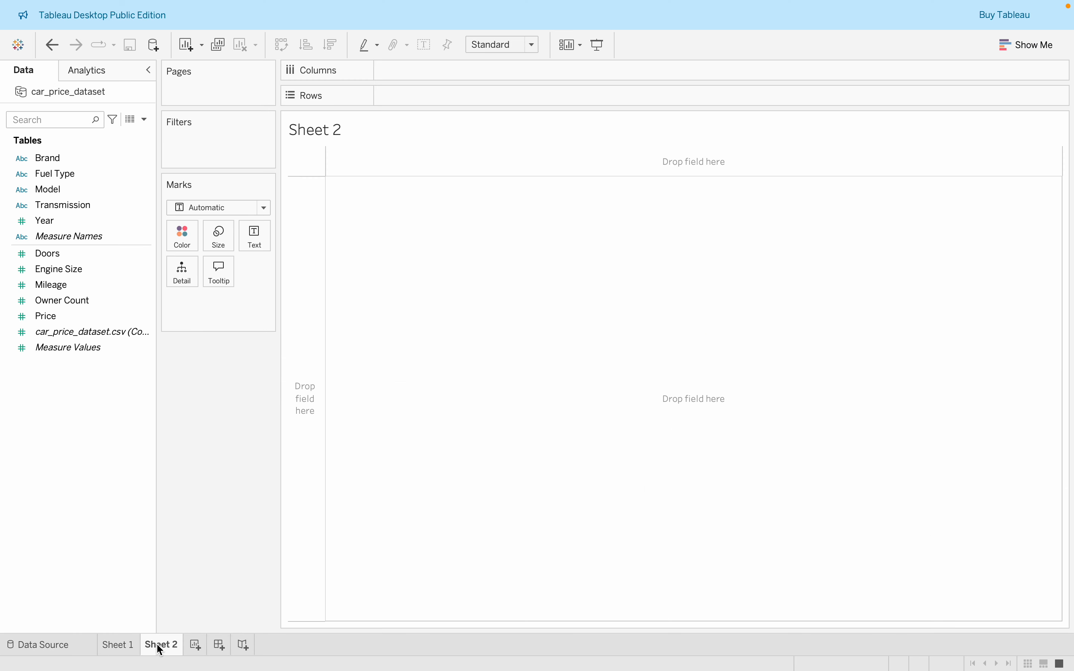
{"action": "left_click", "coordinate": [150, 317]}
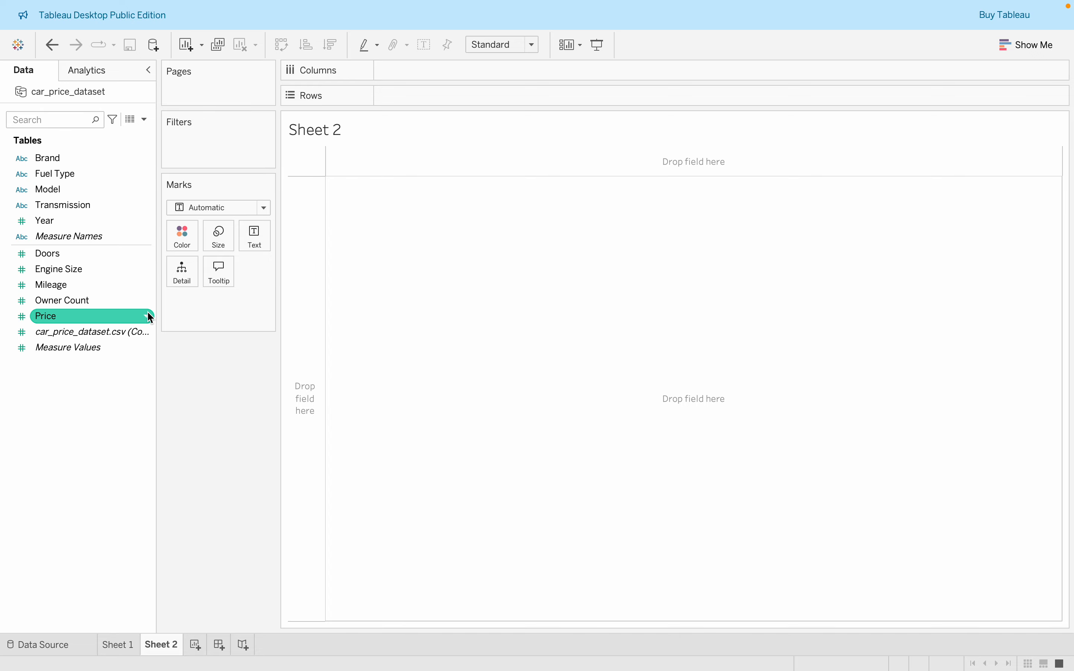
{"action": "left_click", "coordinate": [115, 160]}
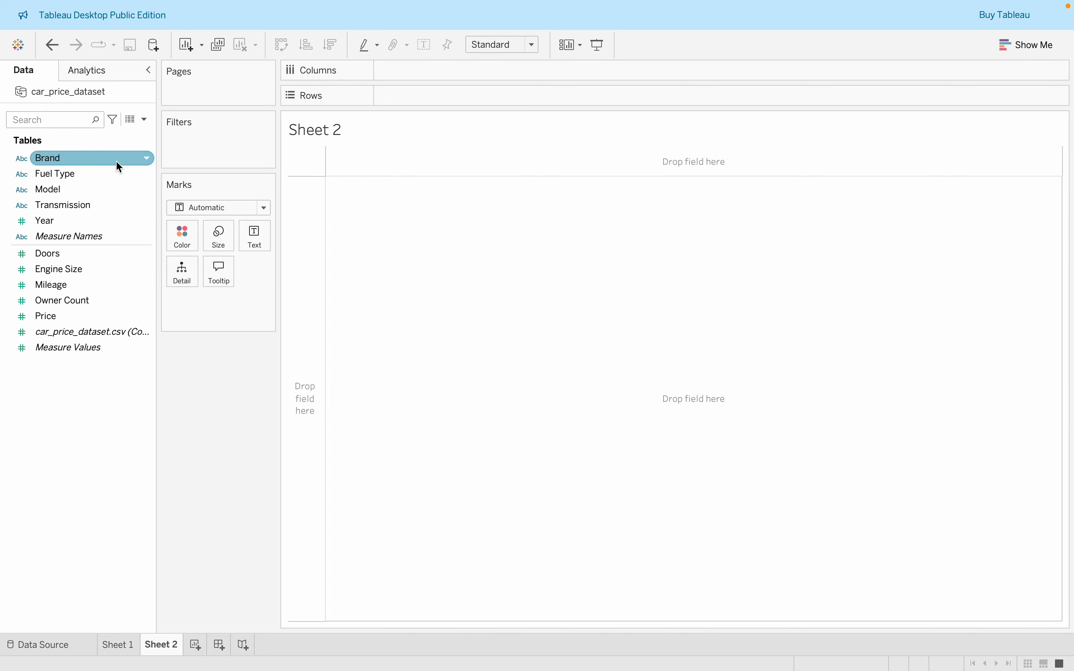
{"action": "left_click_drag", "start_coordinate": [86, 158], "coordinate": [407, 70]}
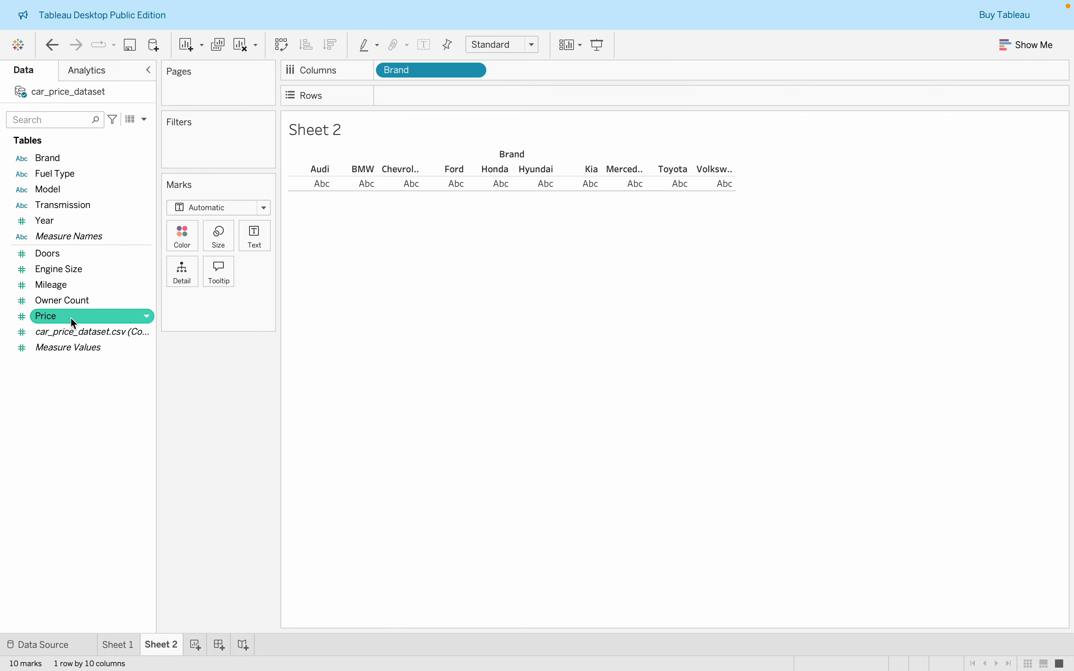
{"action": "left_click_drag", "start_coordinate": [72, 317], "coordinate": [431, 99]}
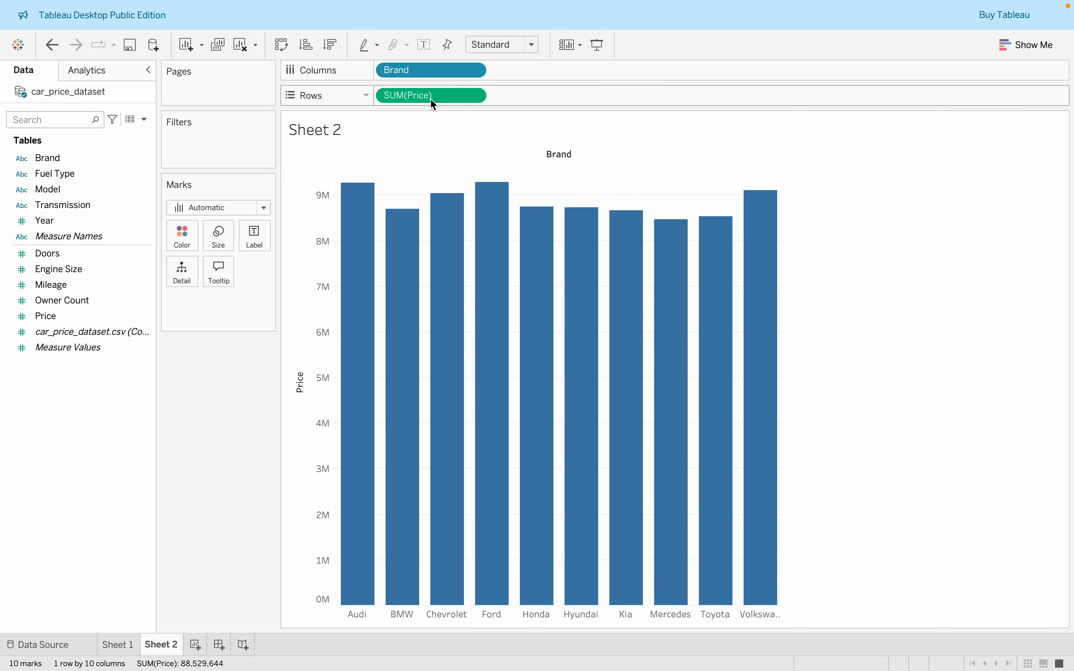
{"action": "mouse_move", "coordinate": [398, 275]}
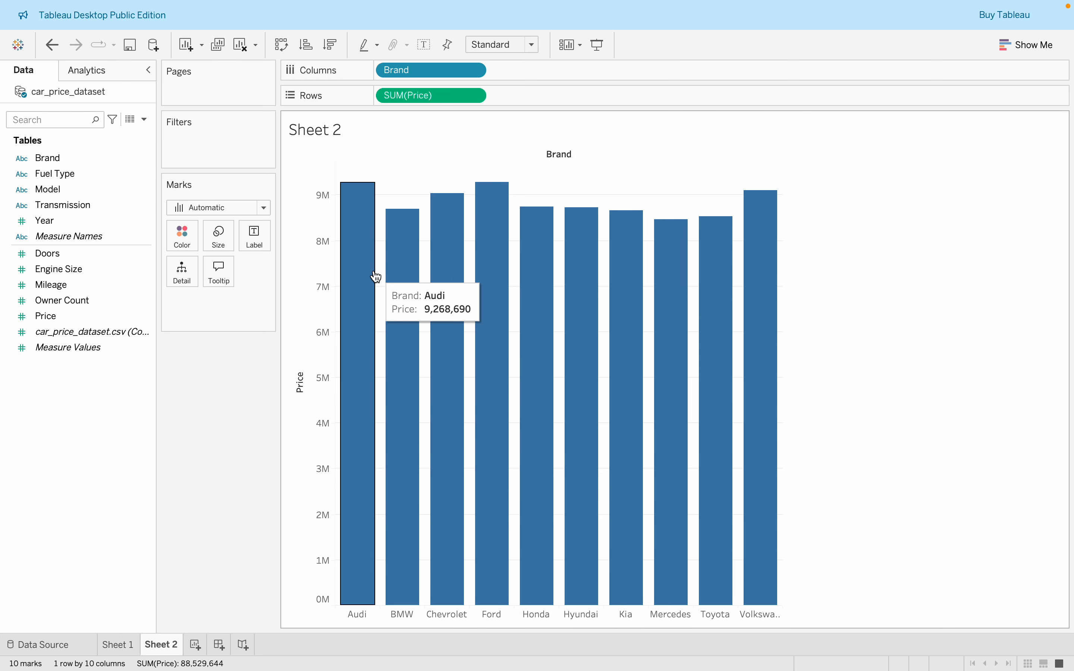
{"action": "mouse_move", "coordinate": [552, 212]}
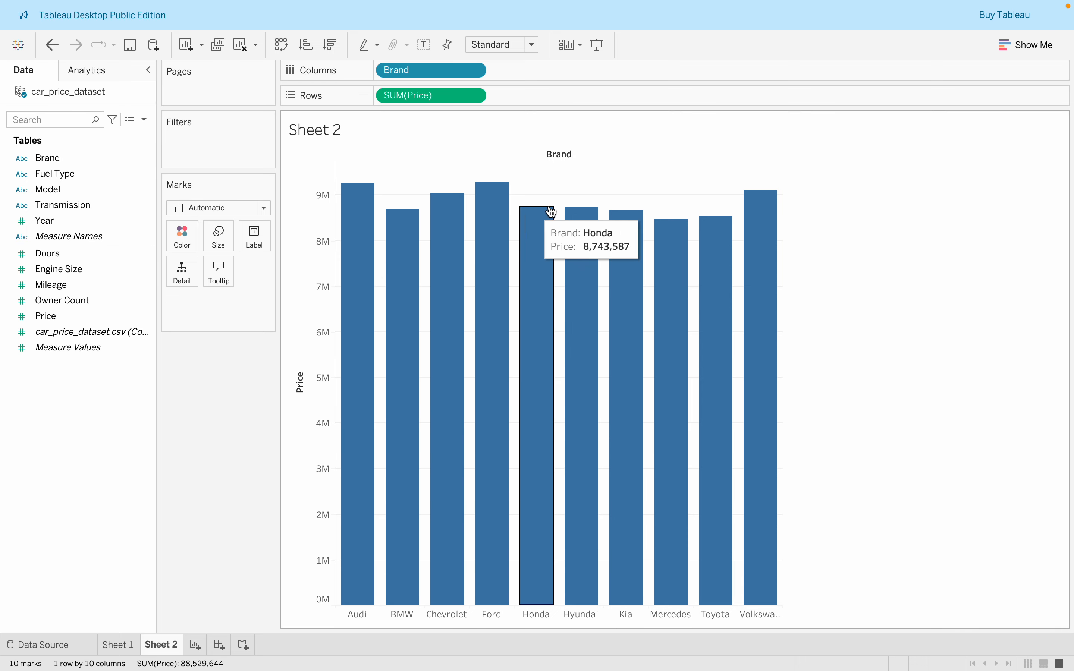
- Add another worksheet, Sheet 3, and place Brand on Columns and SUM(Price) on Rows
{"action": "left_click", "coordinate": [196, 646]}
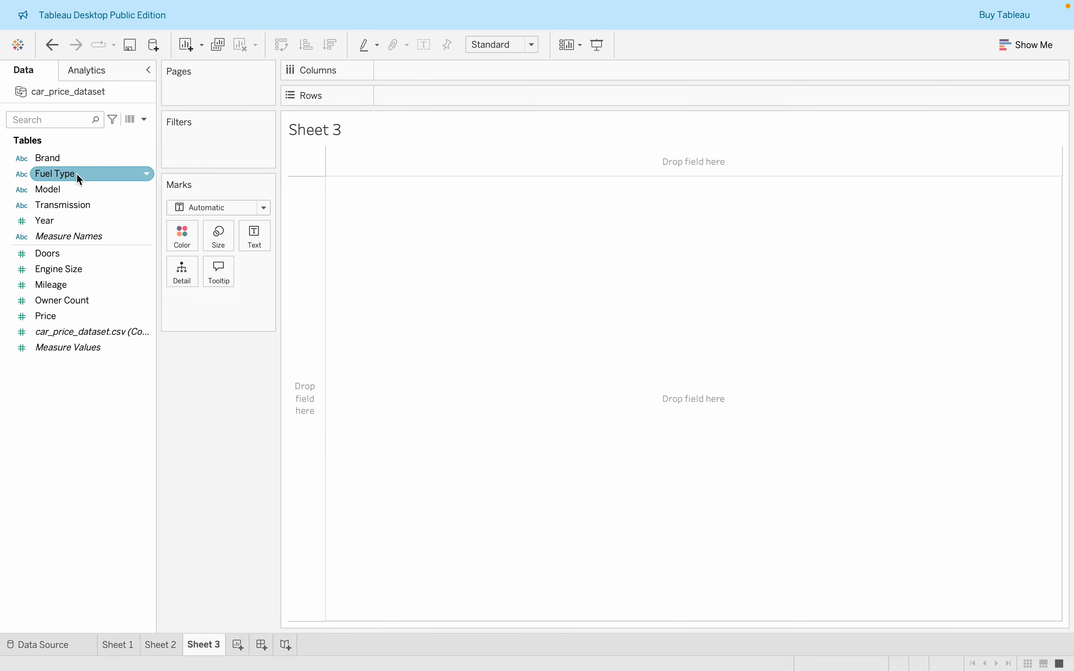
{"action": "left_click_drag", "start_coordinate": [78, 162], "coordinate": [411, 74]}
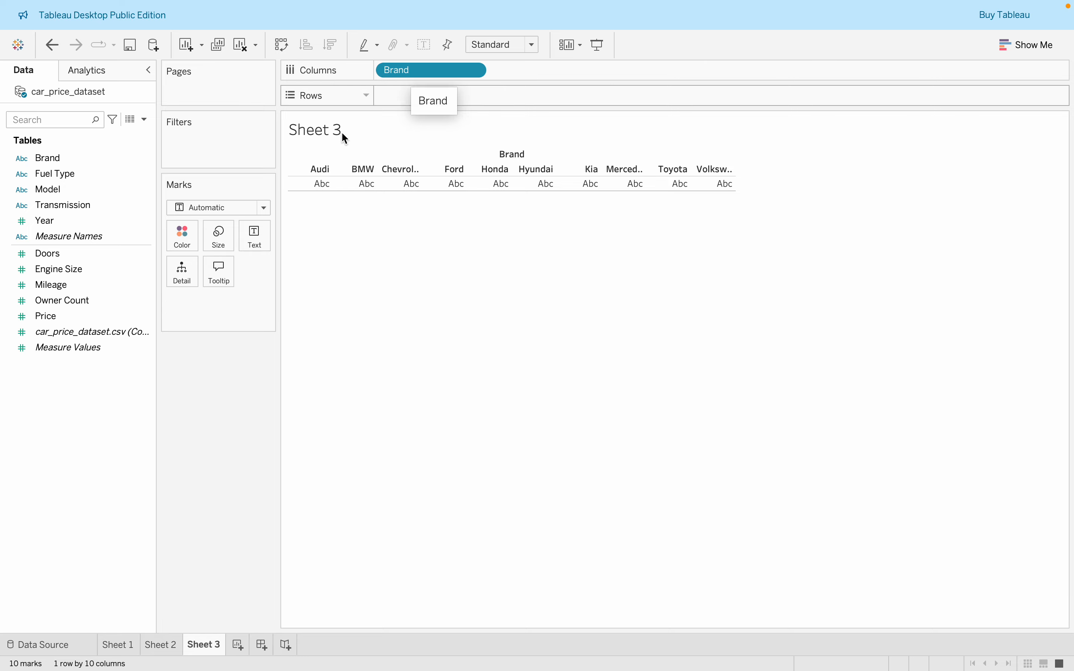
{"action": "mouse_move", "coordinate": [61, 324]}
{"action": "left_mouse_down"}
{"action": "mouse_move", "coordinate": [383, 138]}
{"action": "mouse_move", "coordinate": [404, 90]}
{"action": "mouse_move", "coordinate": [406, 102]}
{"action": "left_mouse_up"}
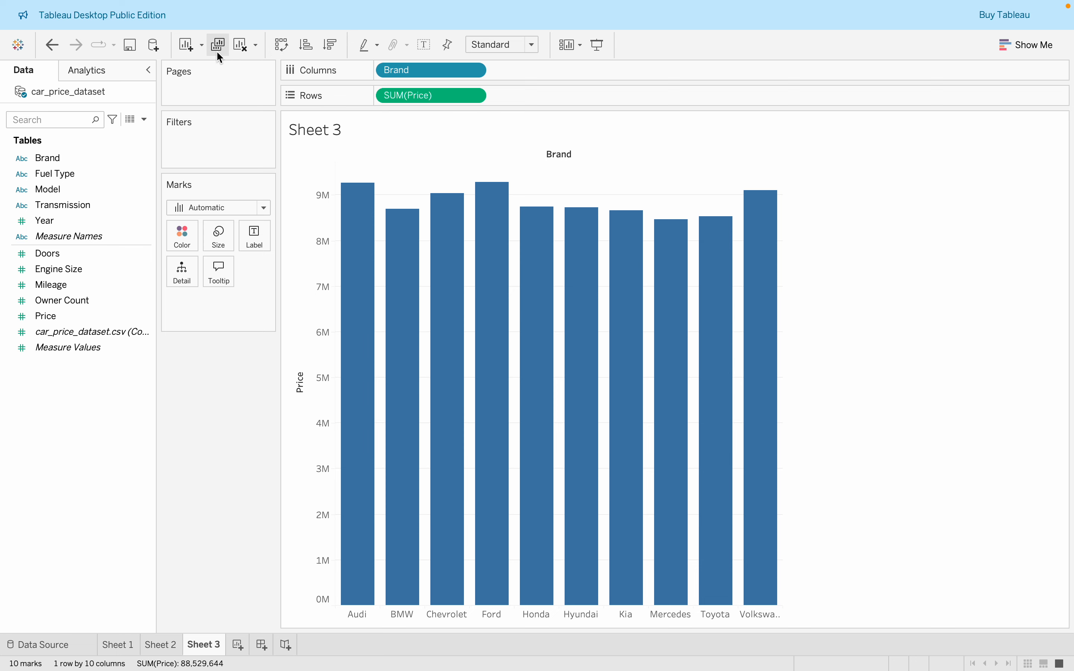
- Change the mark type of the price-by-brand chart to Line
{"action": "left_click", "coordinate": [264, 208]}
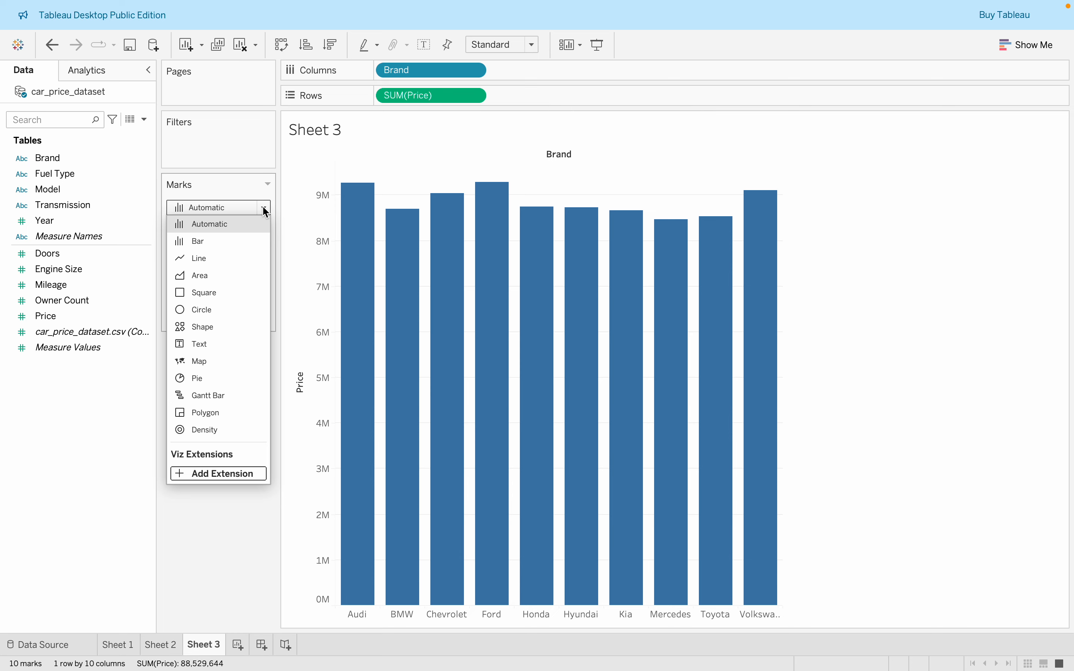
{"action": "left_click", "coordinate": [239, 551]}
{"action": "left_click", "coordinate": [265, 208]}
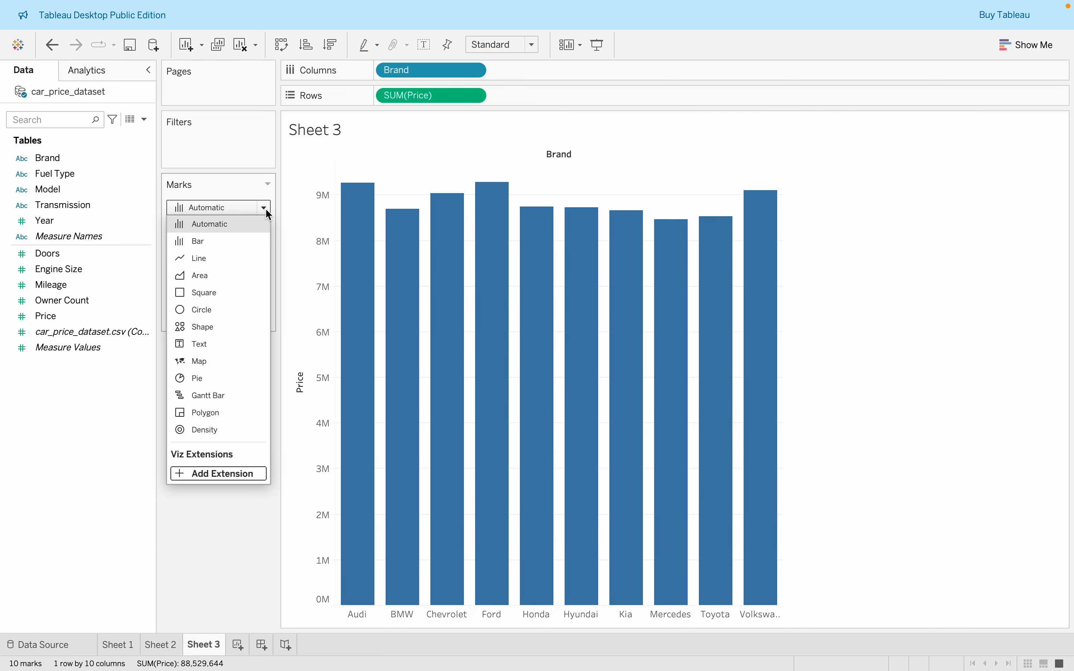
{"action": "left_click", "coordinate": [233, 254]}
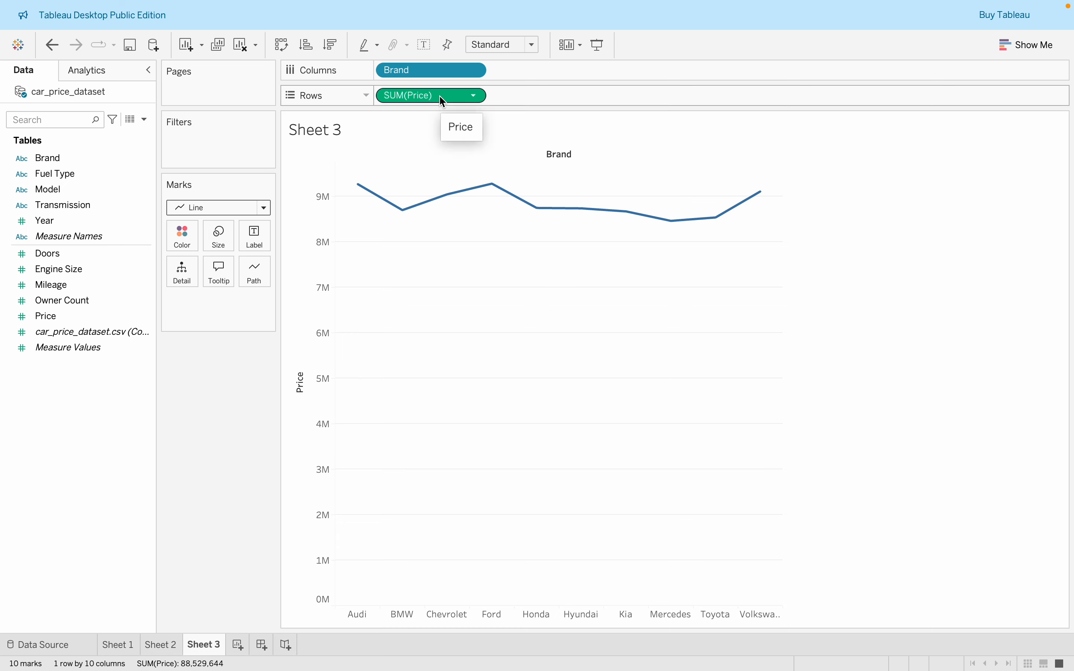
- Duplicate SUM(Price) on Rows and set the mark type of the second copy to Circle
{"action": "left_click_drag", "start_coordinate": [439, 96], "coordinate": [552, 95]}
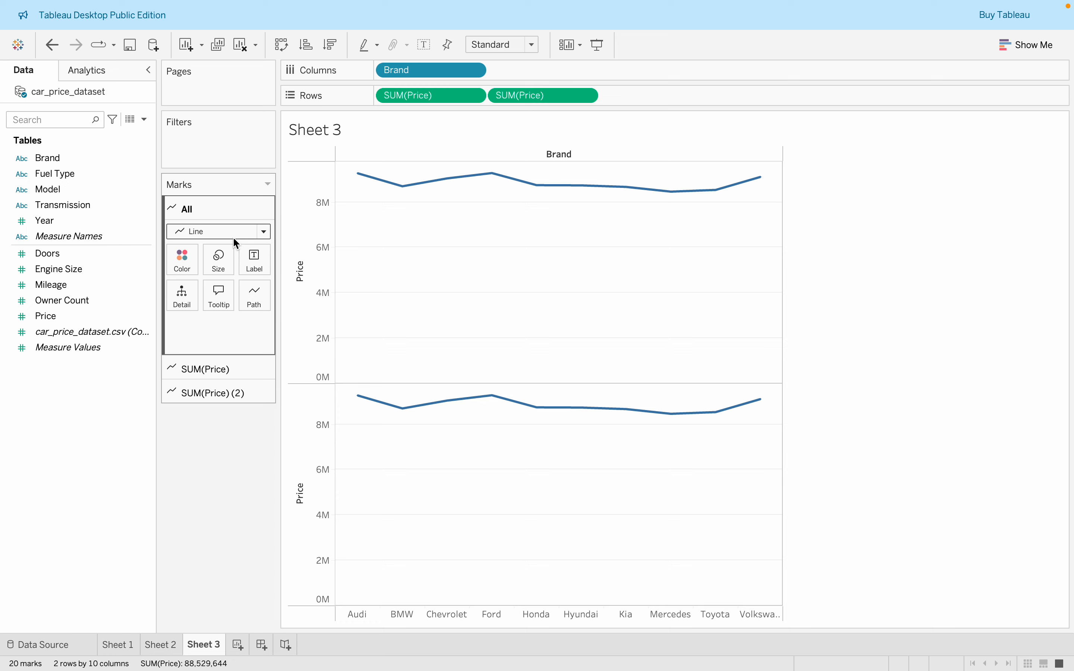
{"action": "left_click", "coordinate": [215, 368]}
{"action": "left_click", "coordinate": [212, 392]}
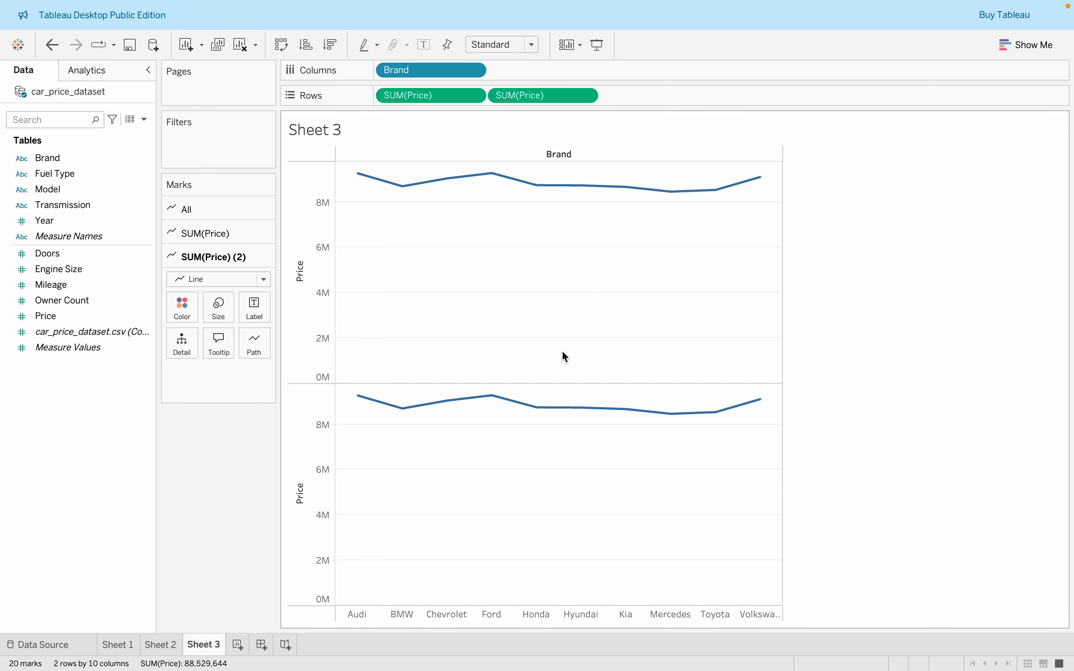
{"action": "left_click", "coordinate": [265, 279]}
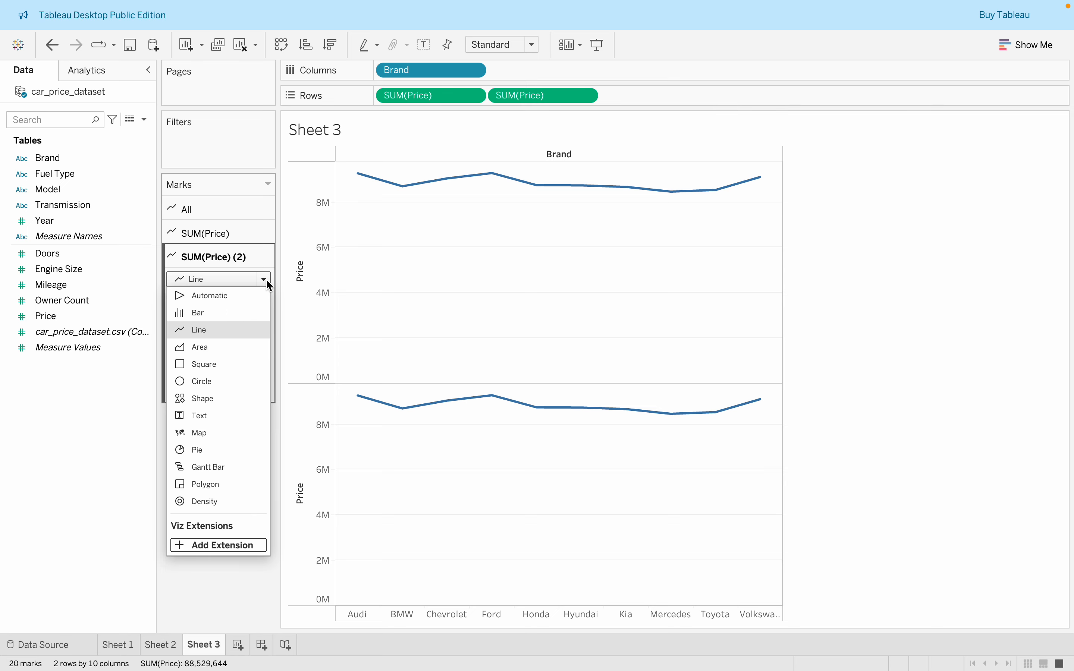
{"action": "left_click", "coordinate": [217, 382]}
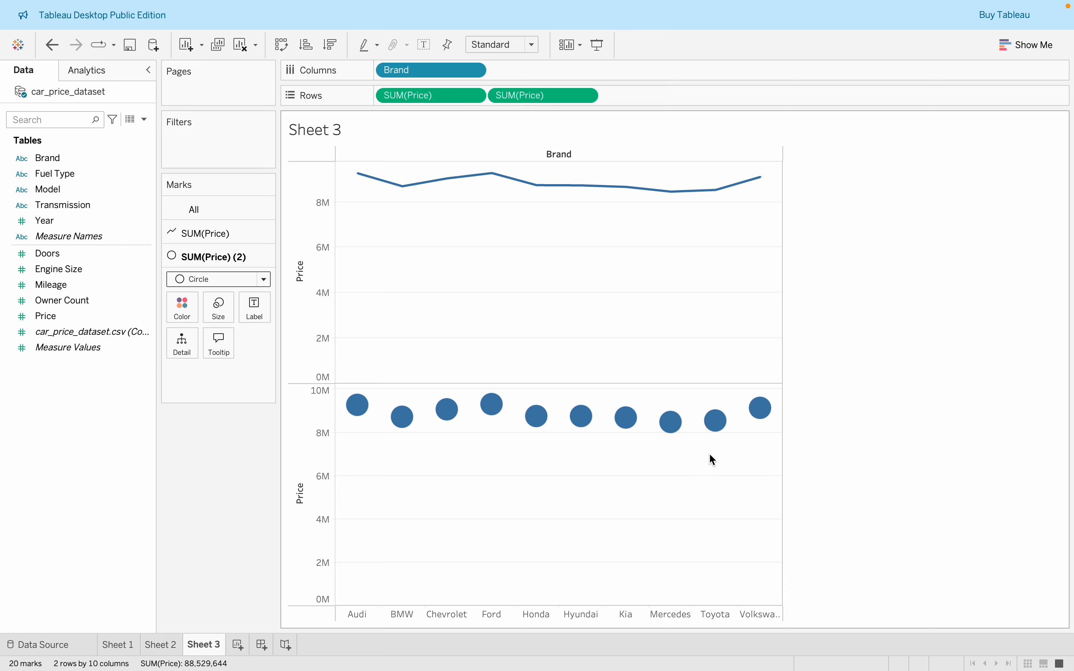
- Color the circle marks of the second SUM(Price) white and give them a blue border
{"action": "left_click", "coordinate": [182, 307]}
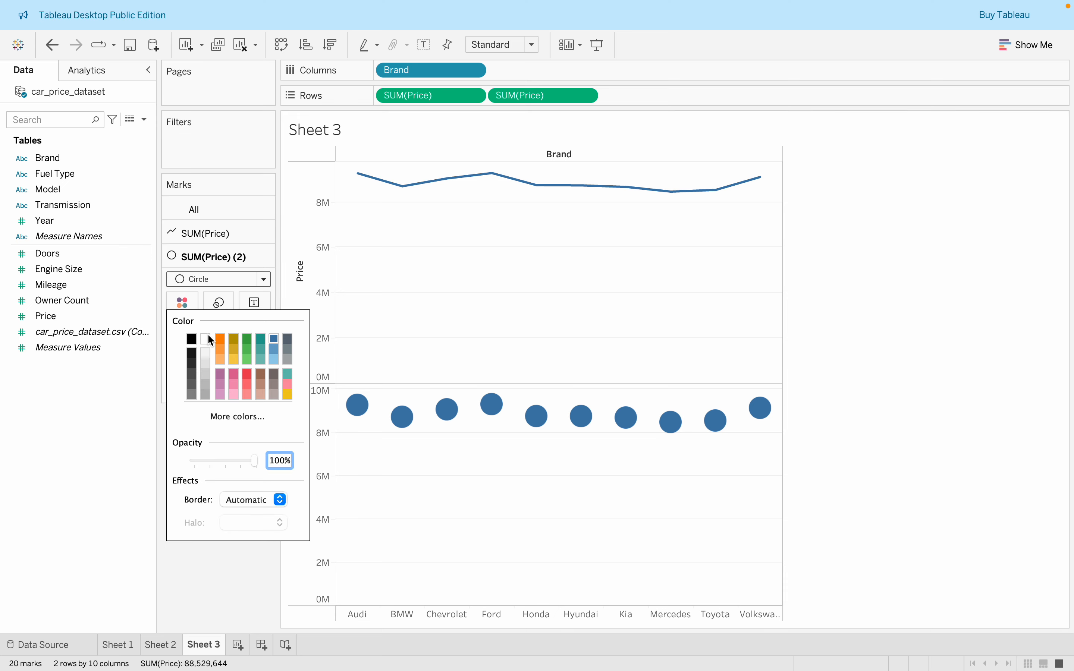
{"action": "left_click", "coordinate": [205, 338]}
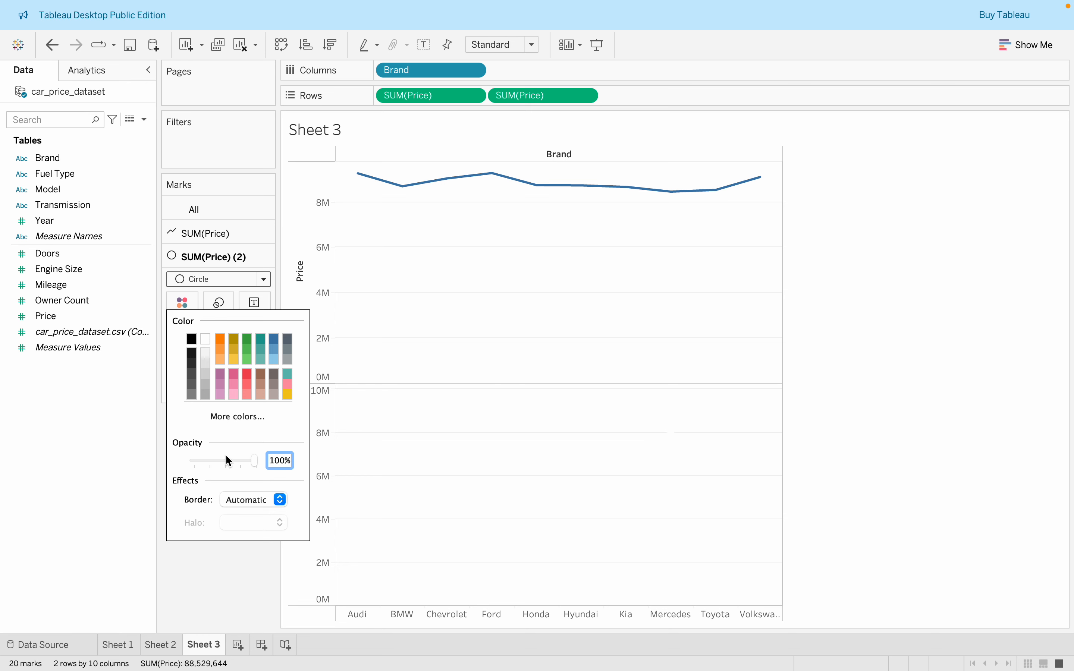
{"action": "left_click", "coordinate": [271, 502]}
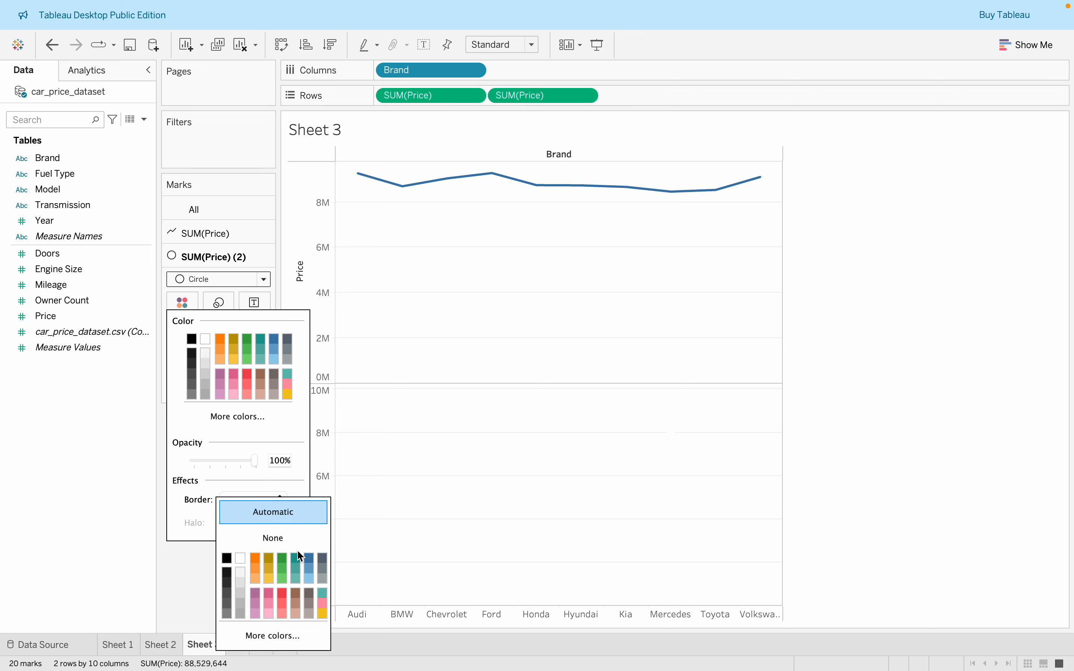
{"action": "left_click", "coordinate": [309, 559]}
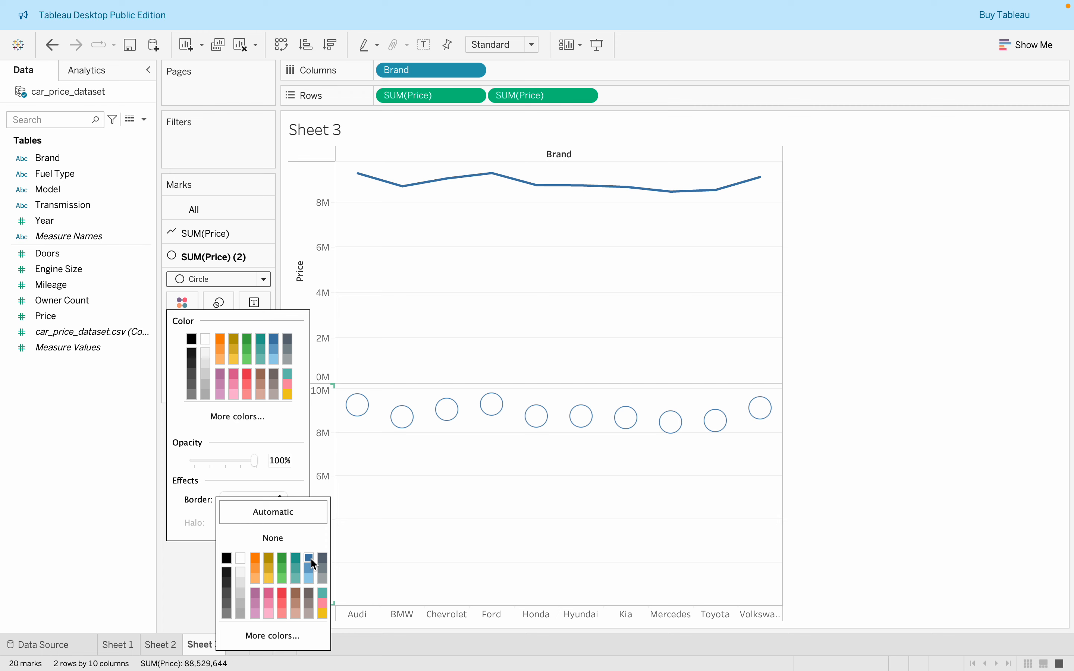
- Combine the two SUM(Price) charts into a dual axis and synchronize their axes
{"action": "left_click", "coordinate": [593, 97]}
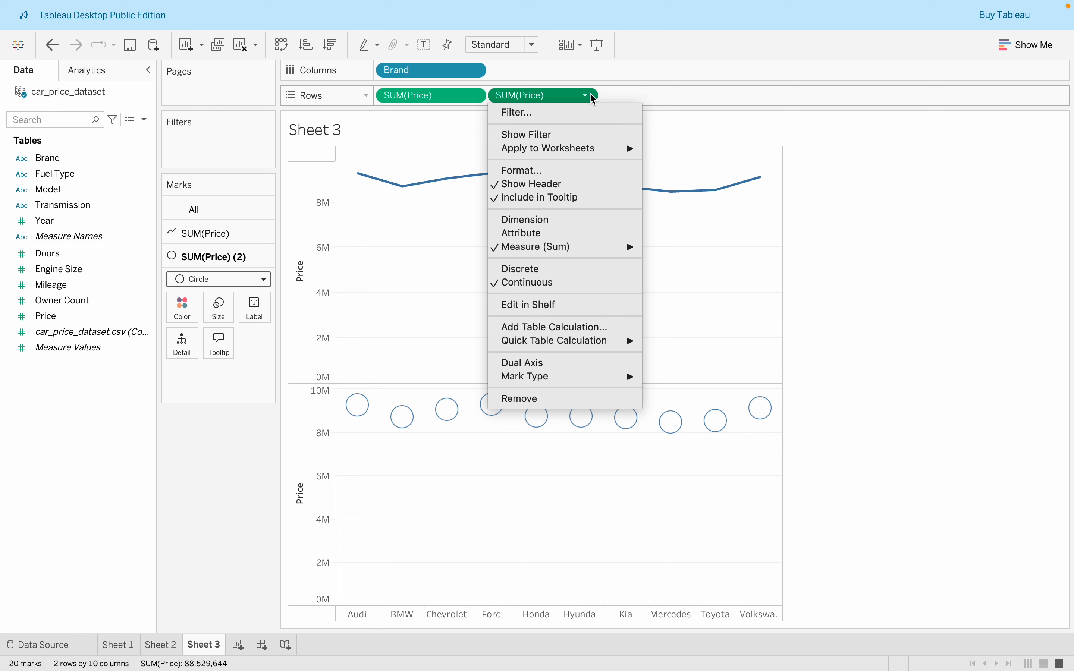
{"action": "left_click", "coordinate": [557, 373]}
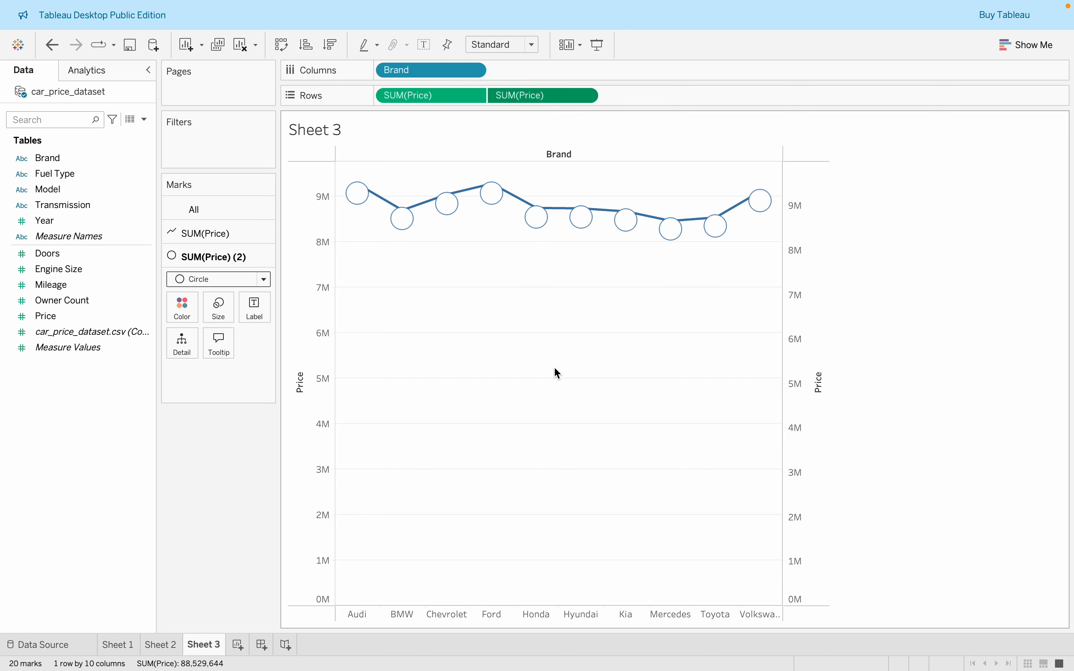
{"action": "left_click", "coordinate": [304, 380]}
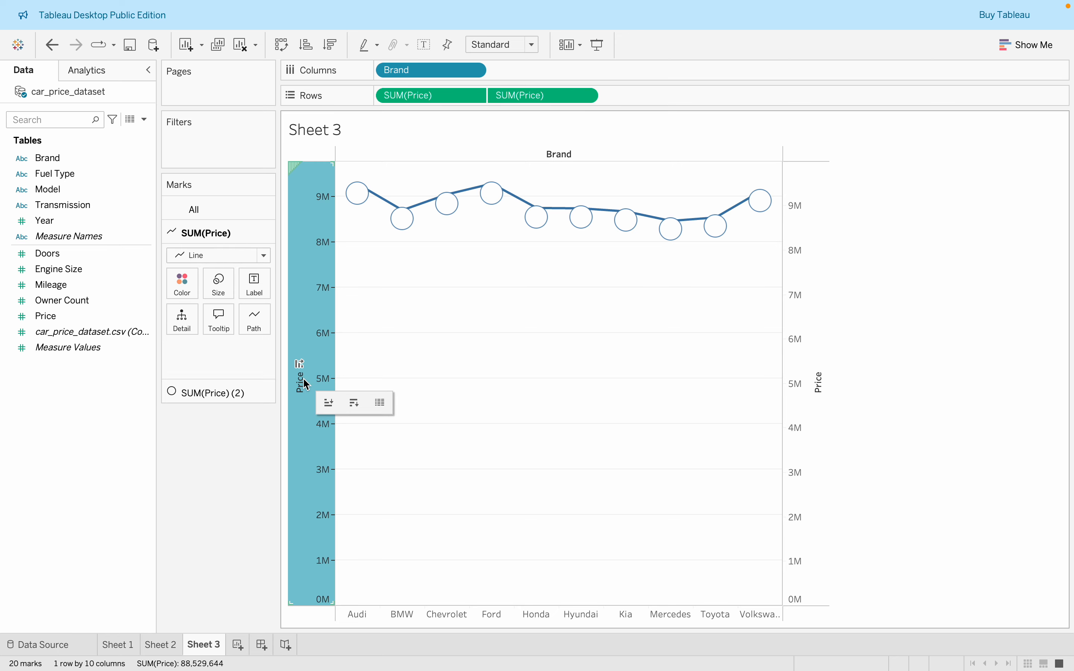
{"action": "right_click", "coordinate": [304, 380]}
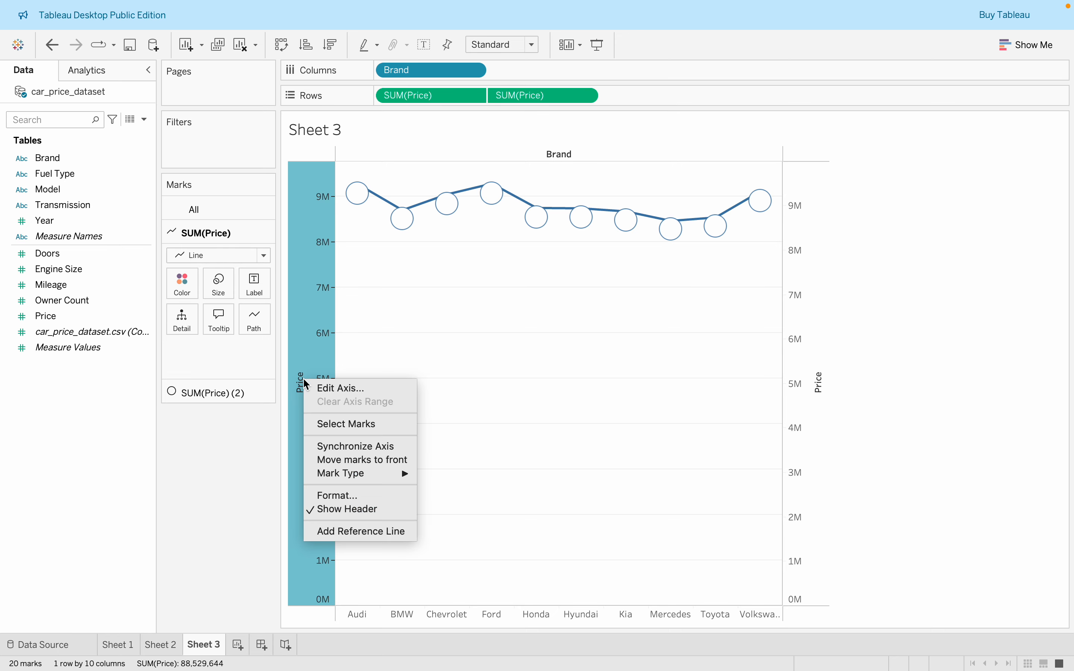
{"action": "left_click", "coordinate": [364, 446]}
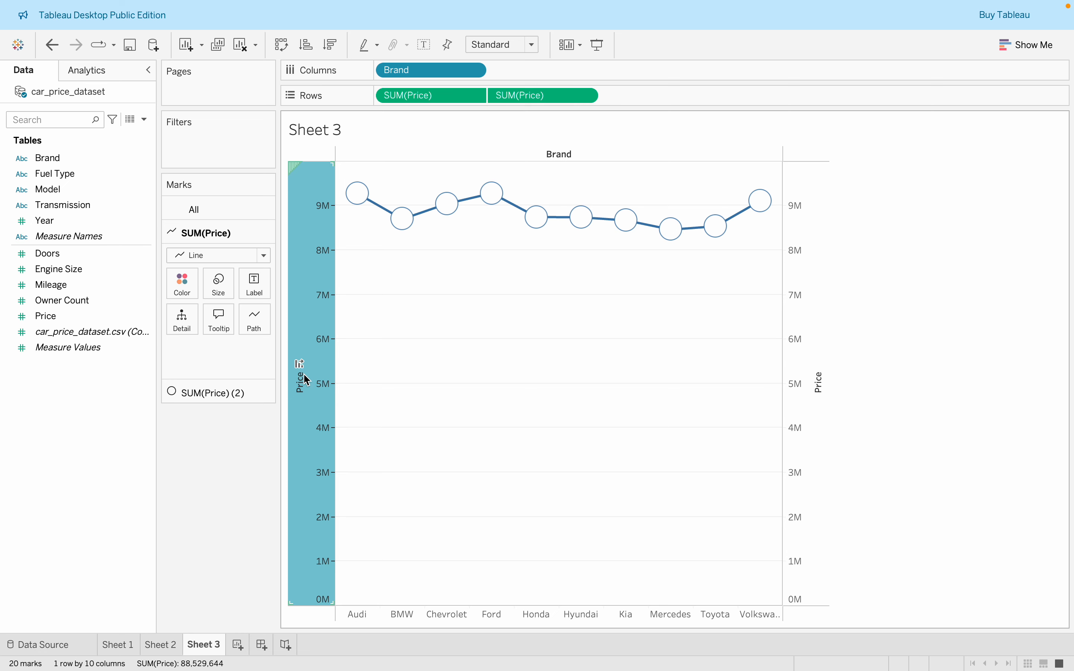
- Remove the title from the primary Price axis belonging to the line marks
{"action": "right_click", "coordinate": [303, 389]}
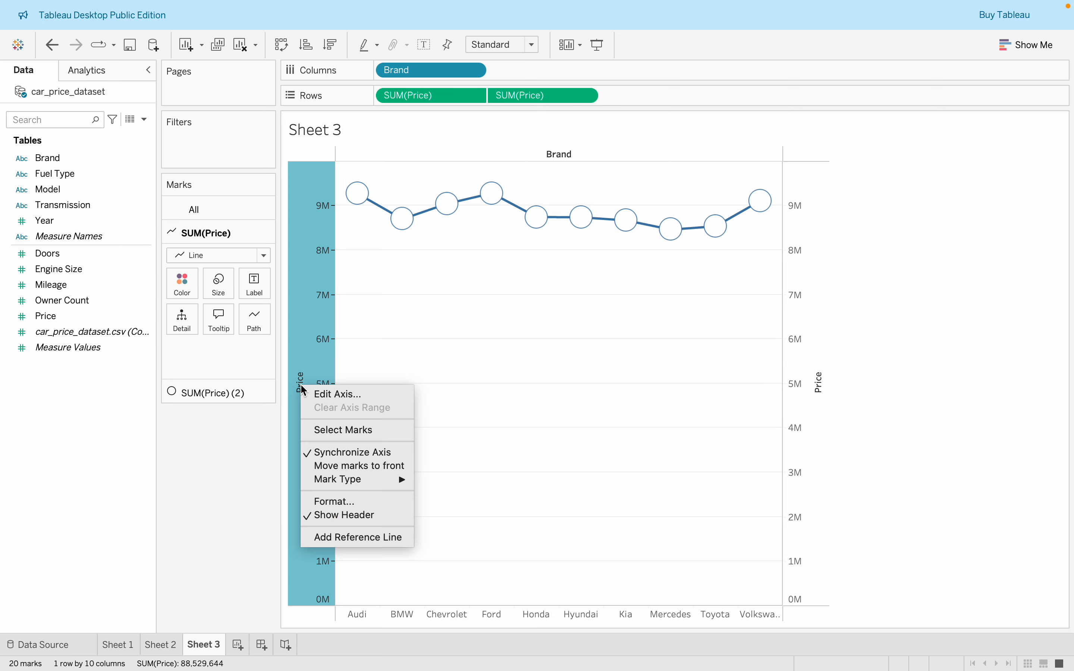
{"action": "left_click", "coordinate": [314, 395]}
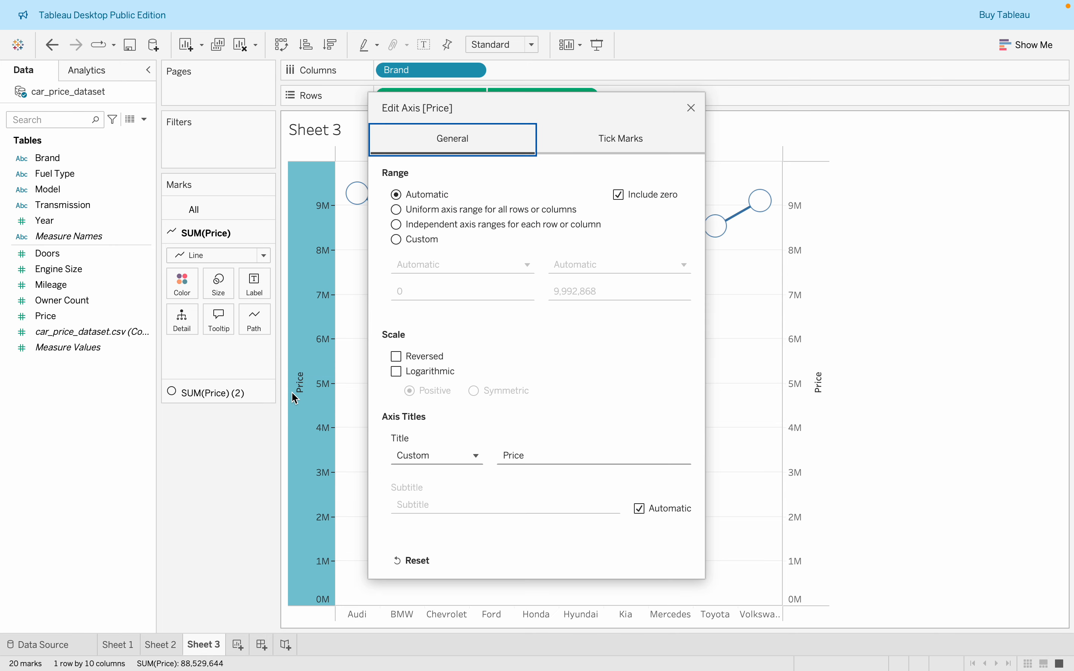
{"action": "double_click", "coordinate": [547, 459]}
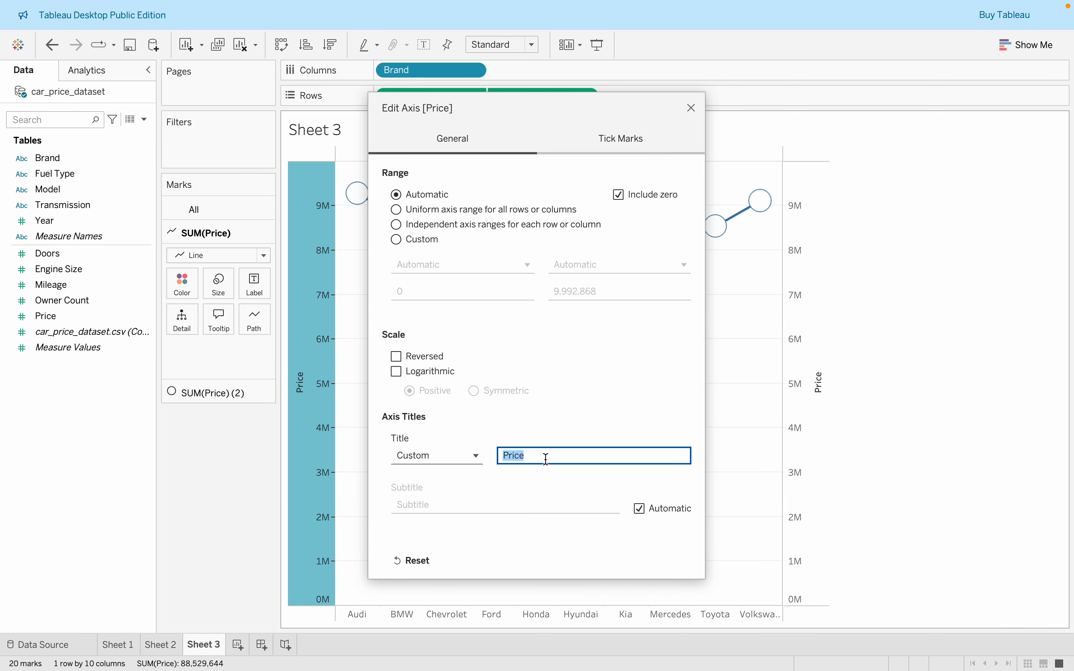
{"action": "key", "text": "BackSpace"}
{"action": "left_click", "coordinate": [691, 108]}
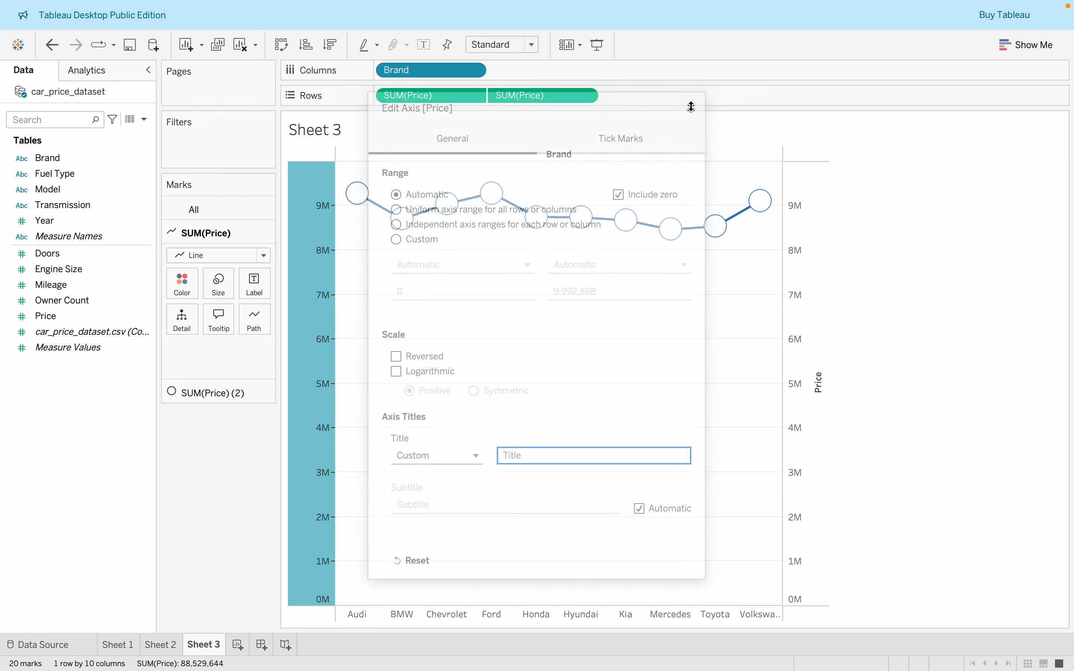
- Sort the brands by descending price and remove the title from the secondary Price axis belonging to the circles
{"action": "left_click", "coordinate": [819, 364]}
{"action": "left_click", "coordinate": [820, 389]}
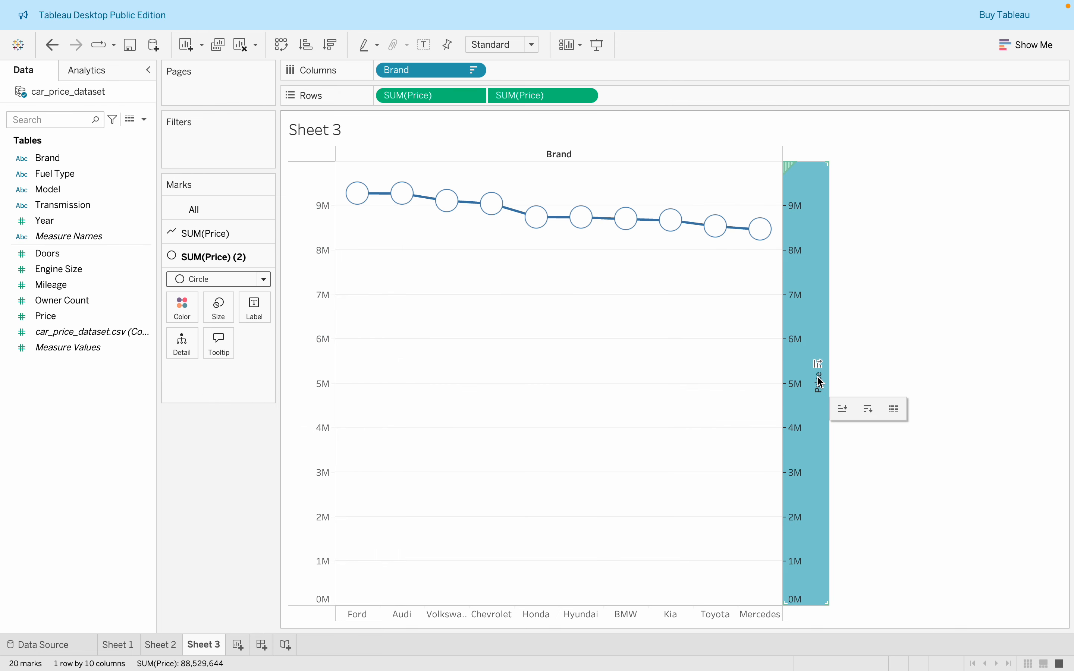
{"action": "right_click", "coordinate": [819, 391]}
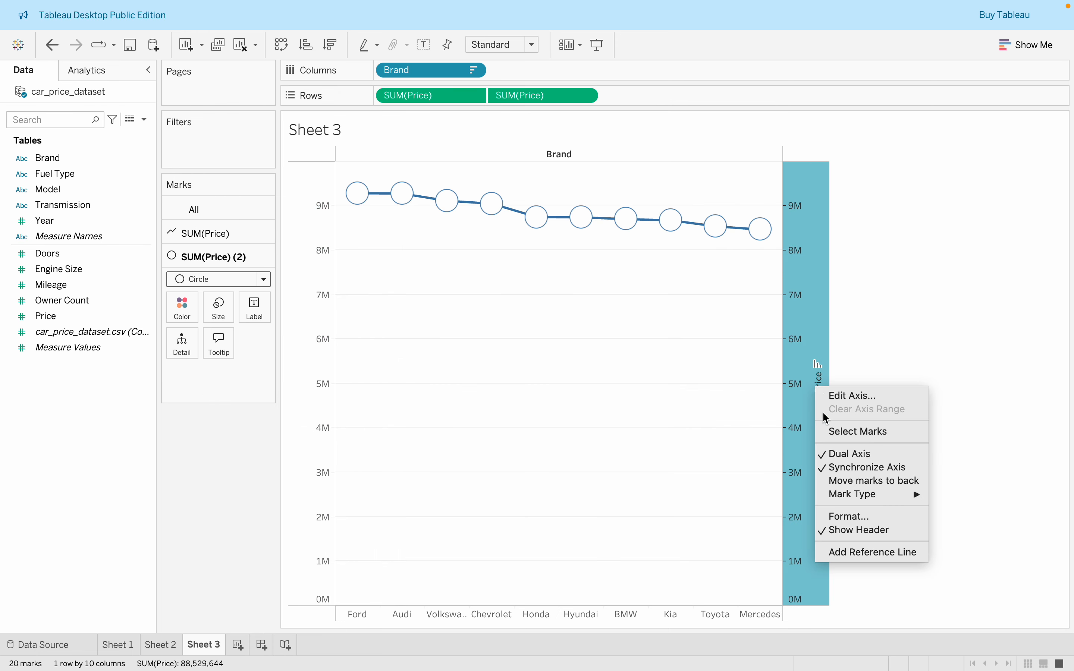
{"action": "left_click", "coordinate": [848, 396]}
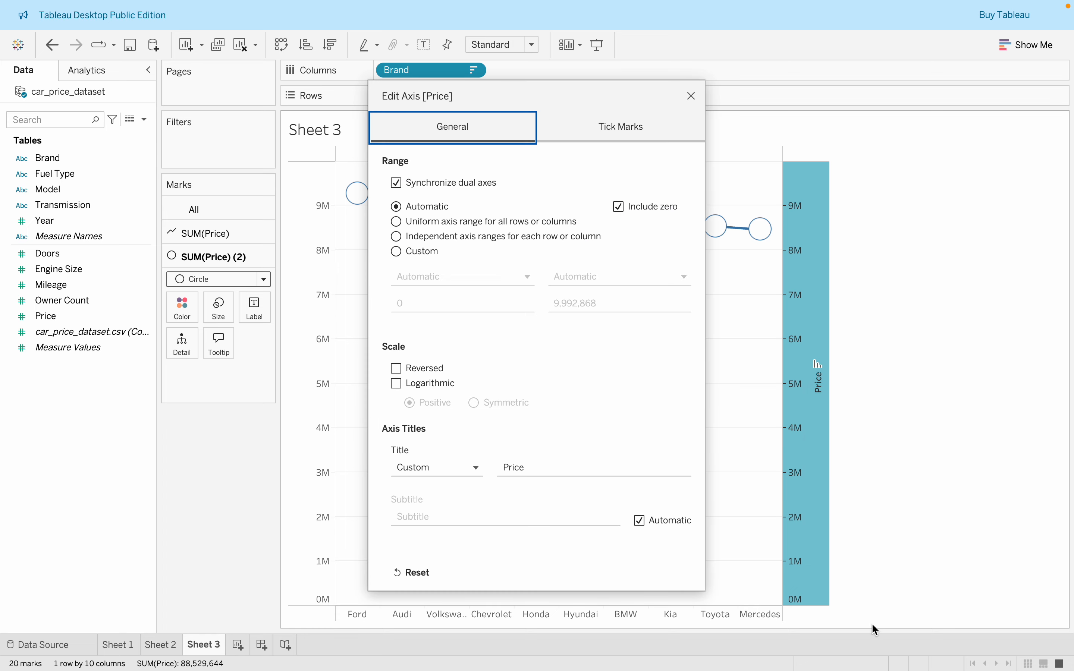
{"action": "double_click", "coordinate": [551, 481]}
{"action": "key", "text": "BackSpace"}
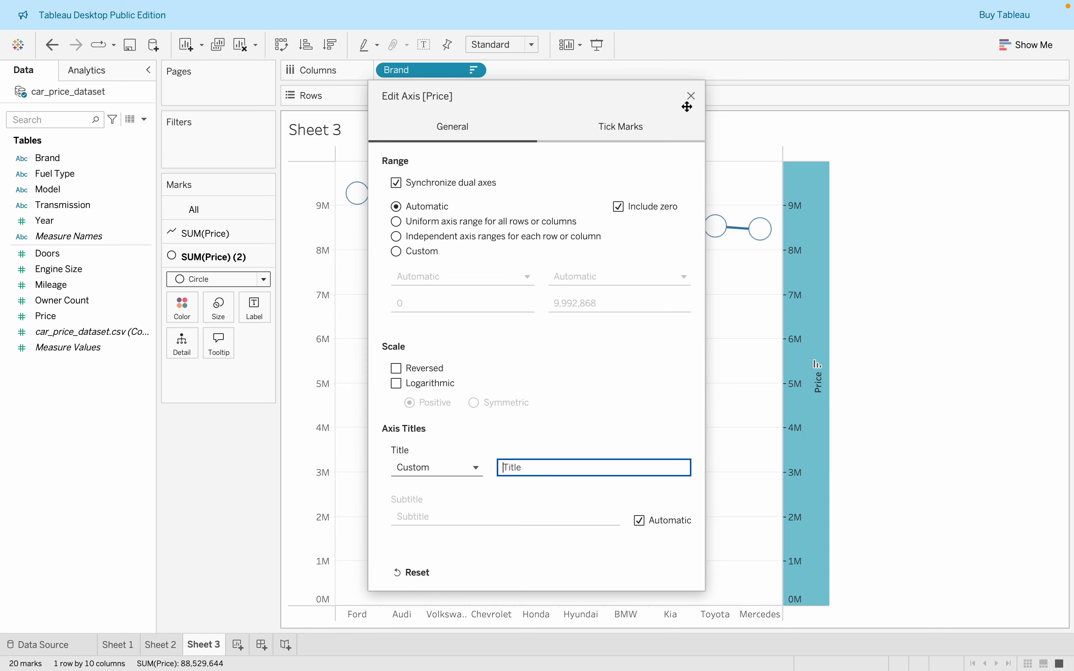
{"action": "left_click", "coordinate": [692, 96]}
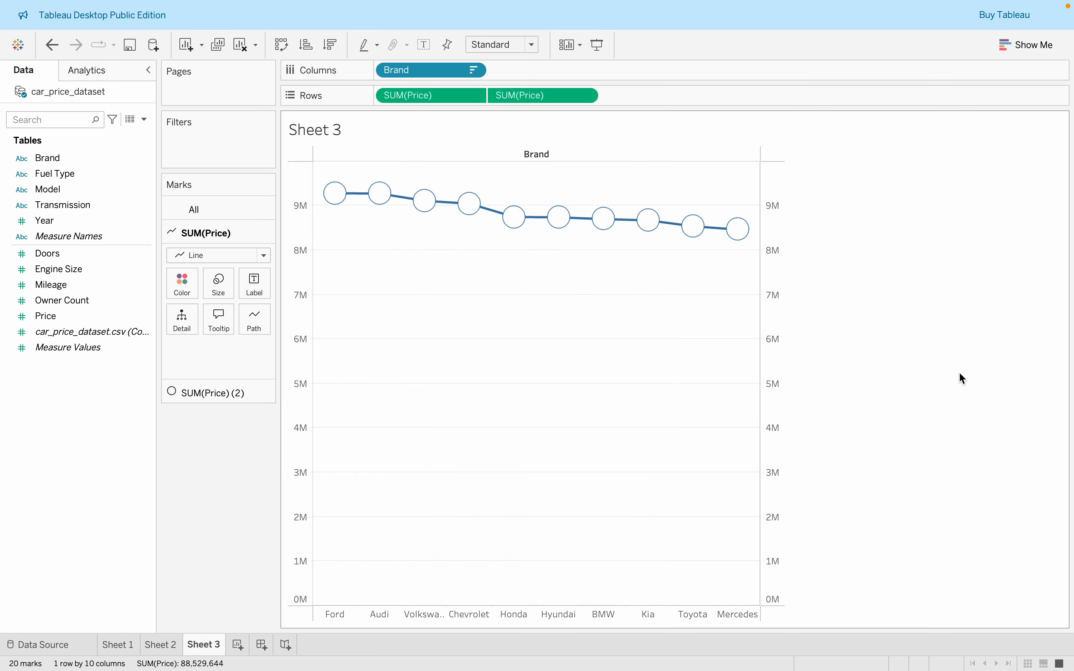
{"action": "right_click", "coordinate": [538, 155]}
{"action": "left_click", "coordinate": [520, 151]}
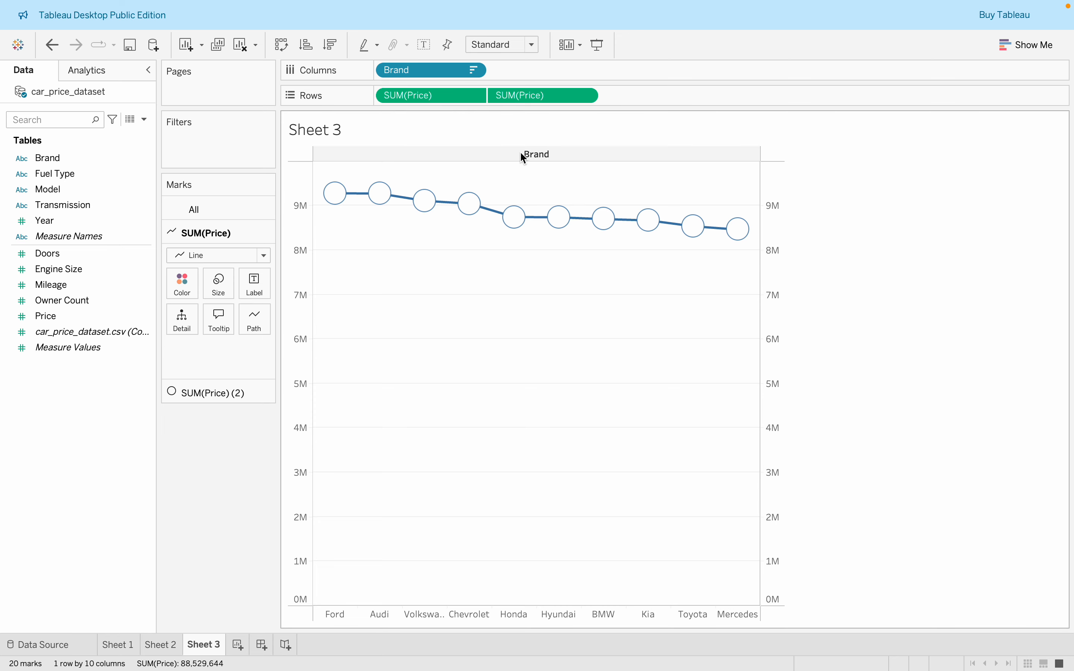
{"action": "right_click", "coordinate": [558, 156]}
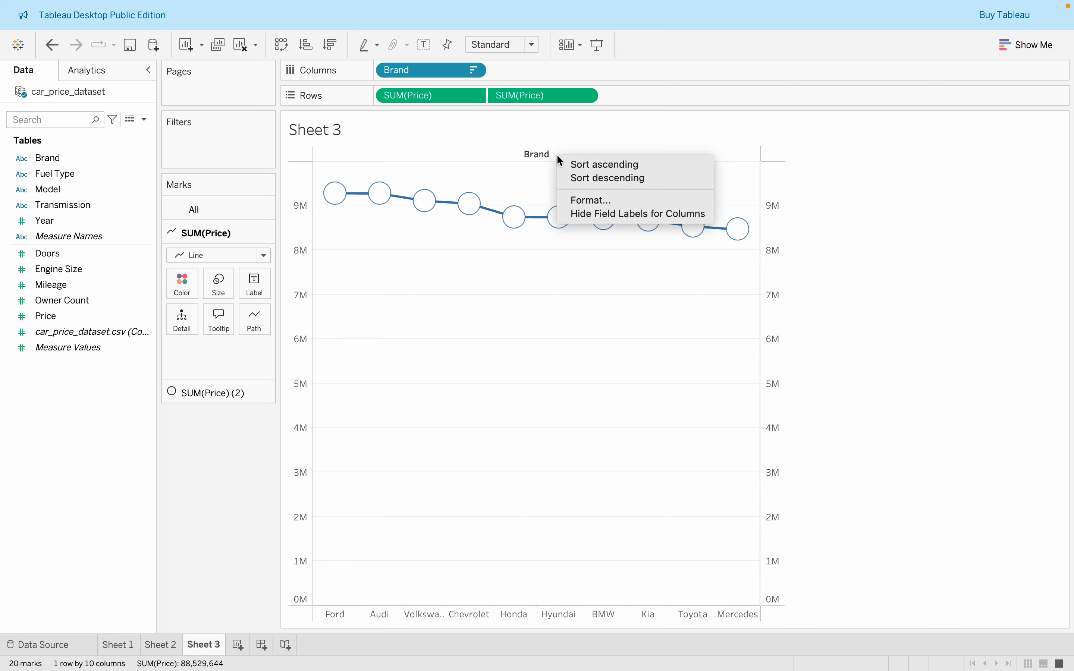
{"action": "left_click", "coordinate": [582, 198]}
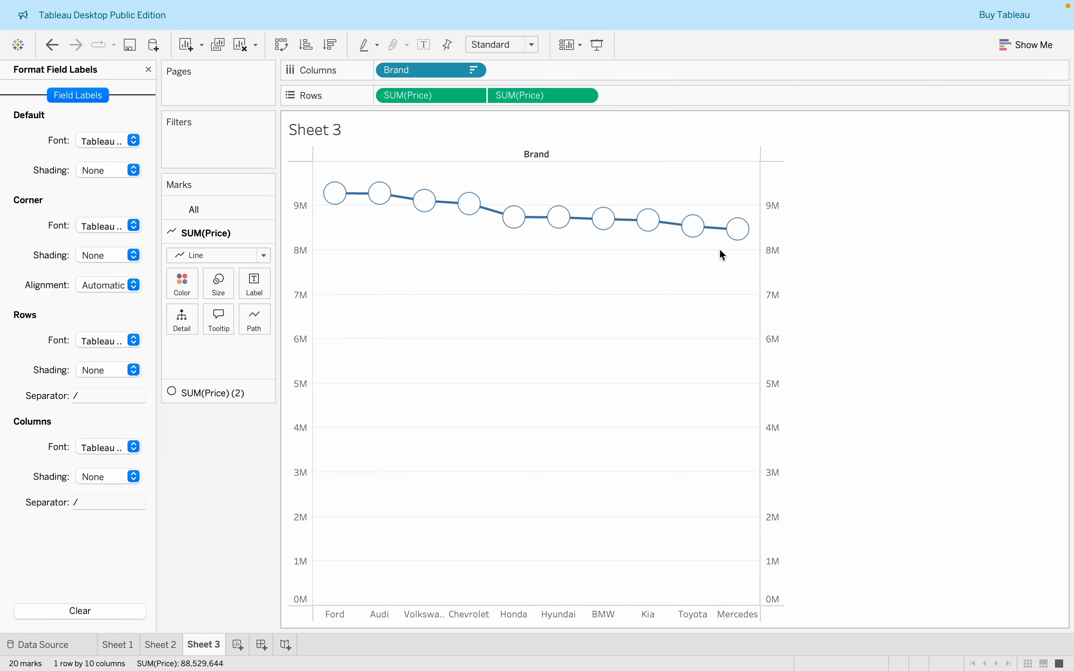
{"action": "double_click", "coordinate": [341, 128]}
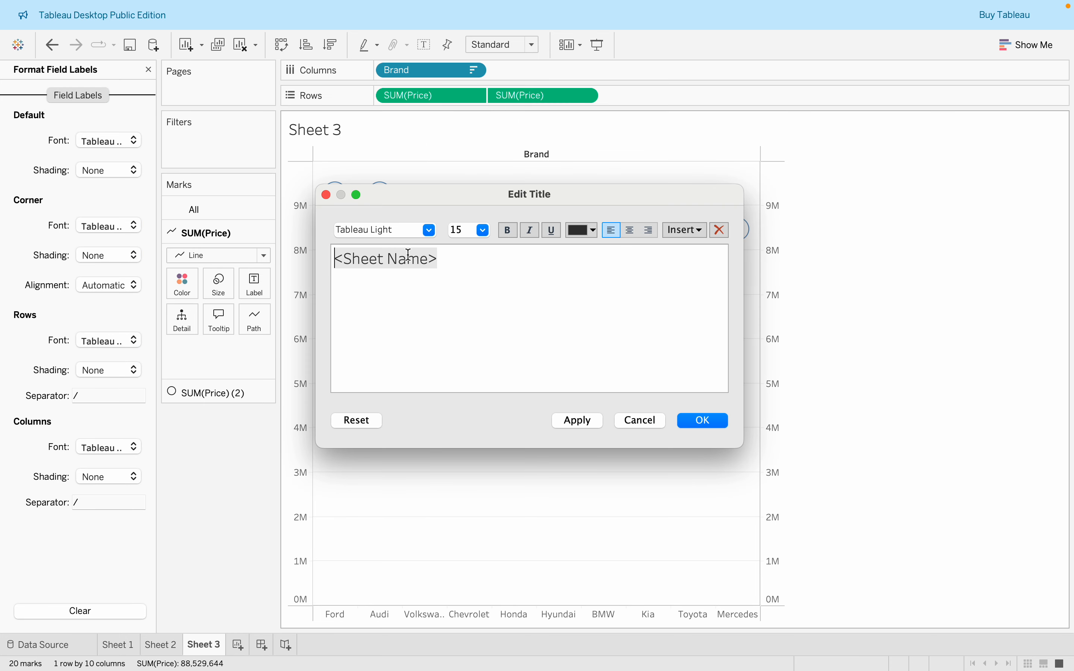
{"action": "left_click", "coordinate": [701, 420]}
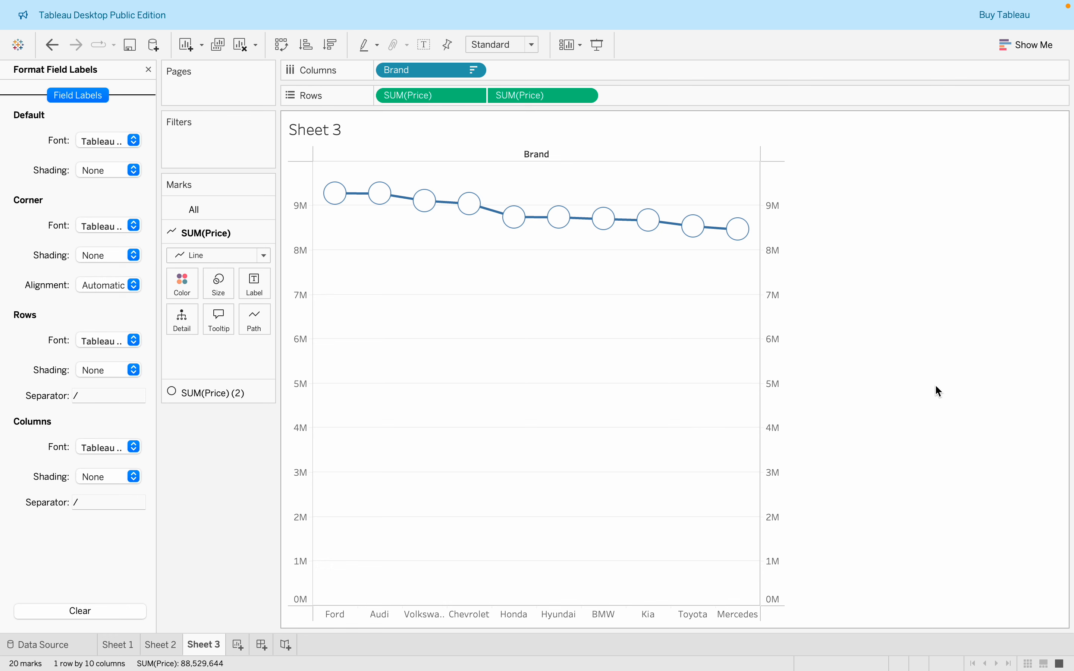
- Hide the Brand field label for columns and the header of the secondary Price axis belonging to the circles
{"action": "right_click", "coordinate": [540, 155]}
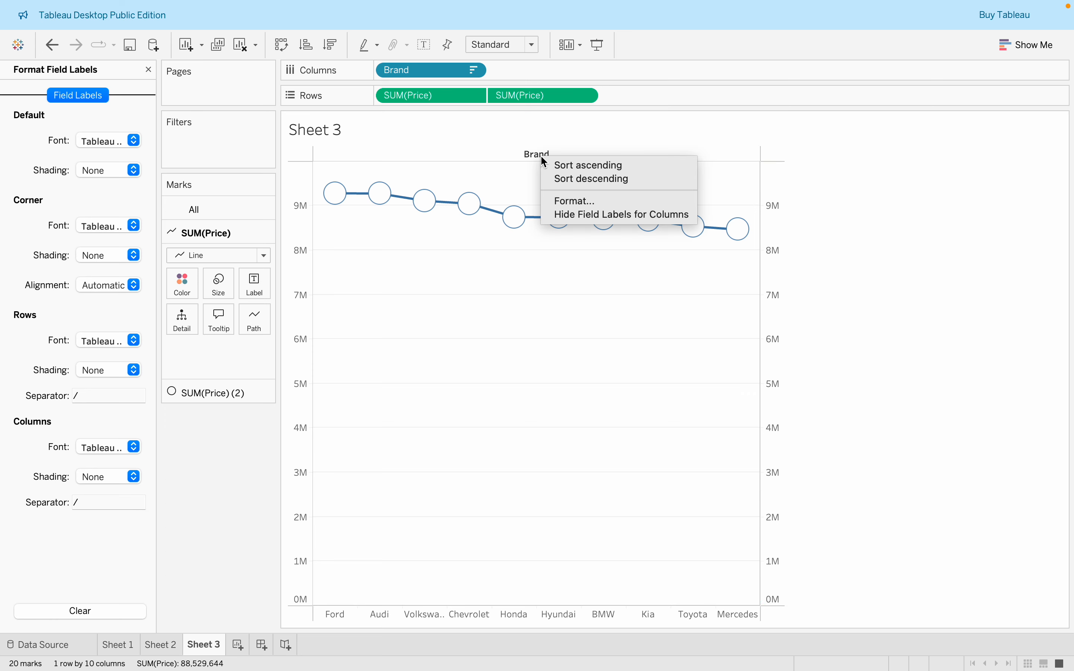
{"action": "left_click", "coordinate": [591, 215]}
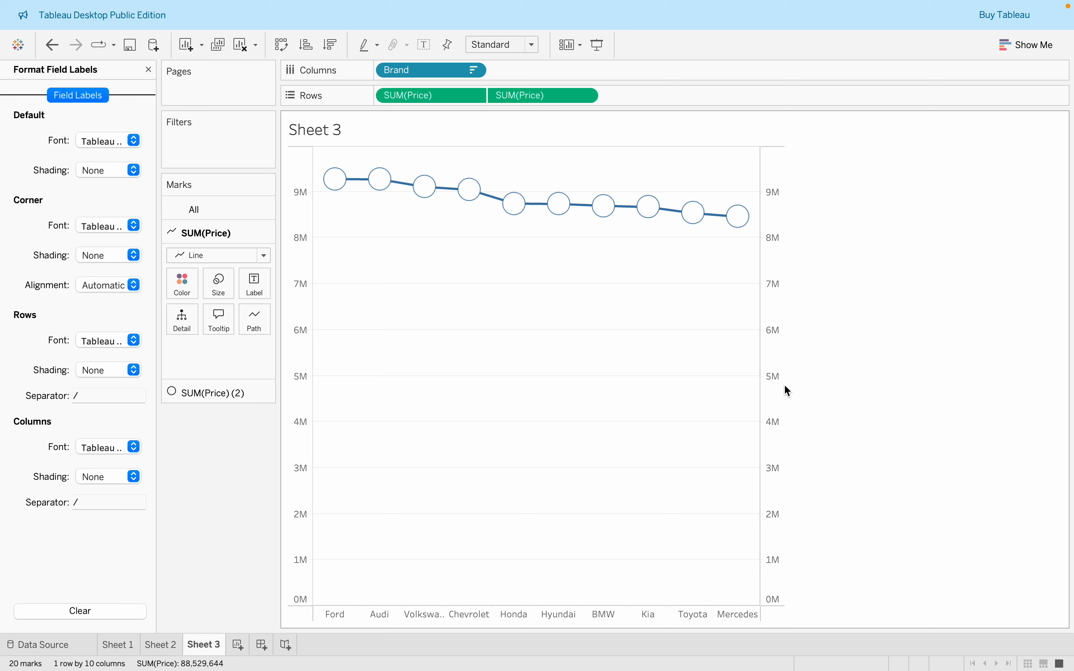
{"action": "left_click", "coordinate": [306, 376]}
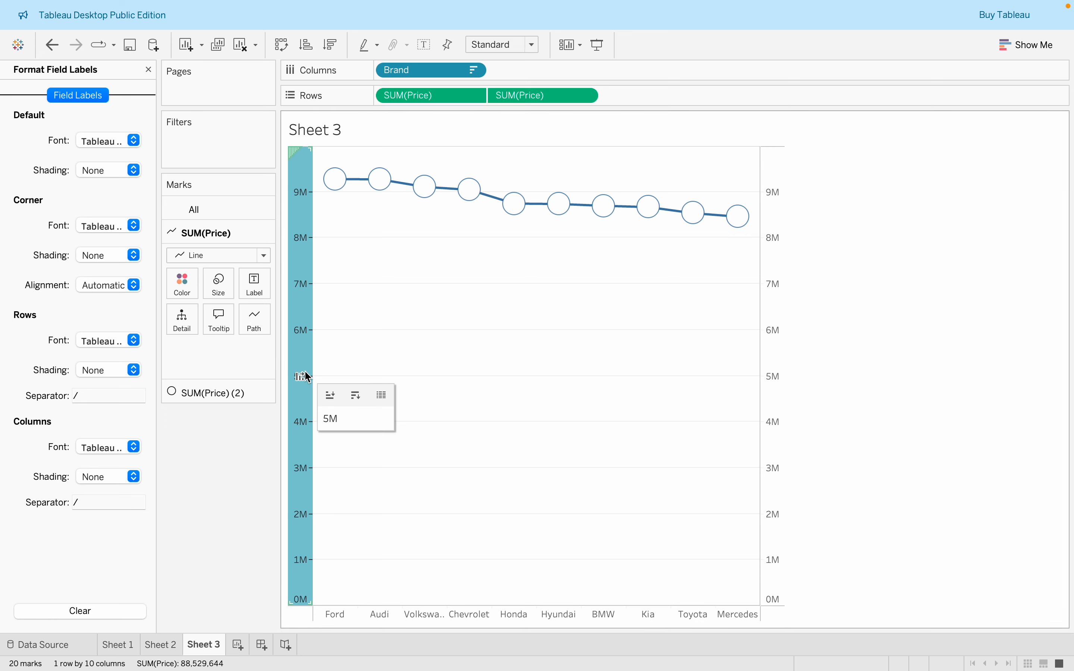
{"action": "left_click", "coordinate": [780, 362]}
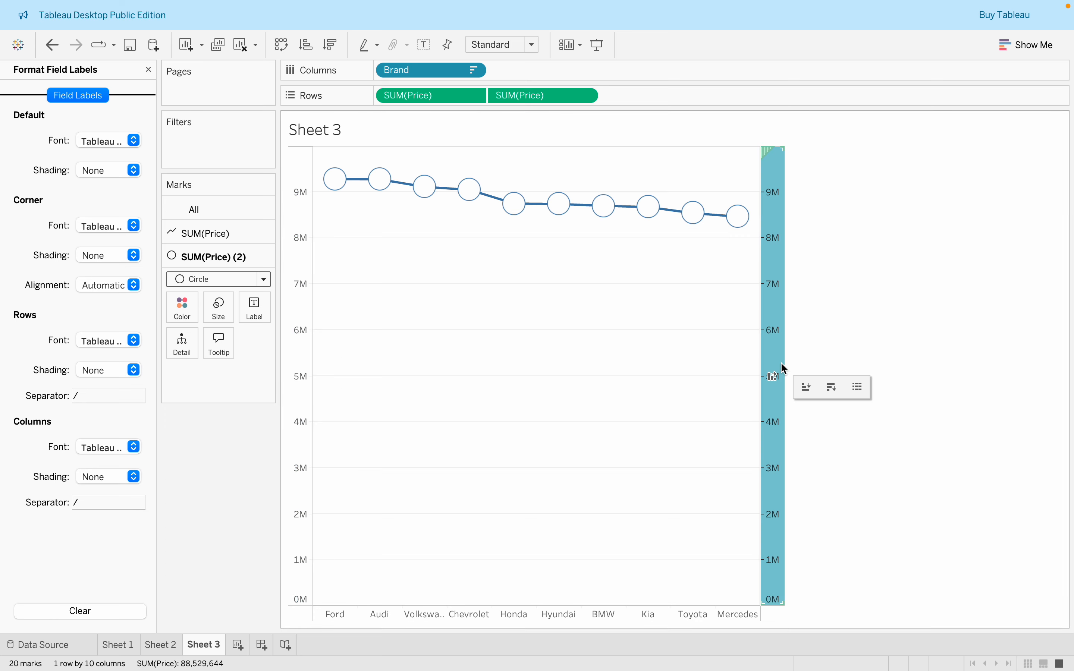
{"action": "right_click", "coordinate": [783, 339]}
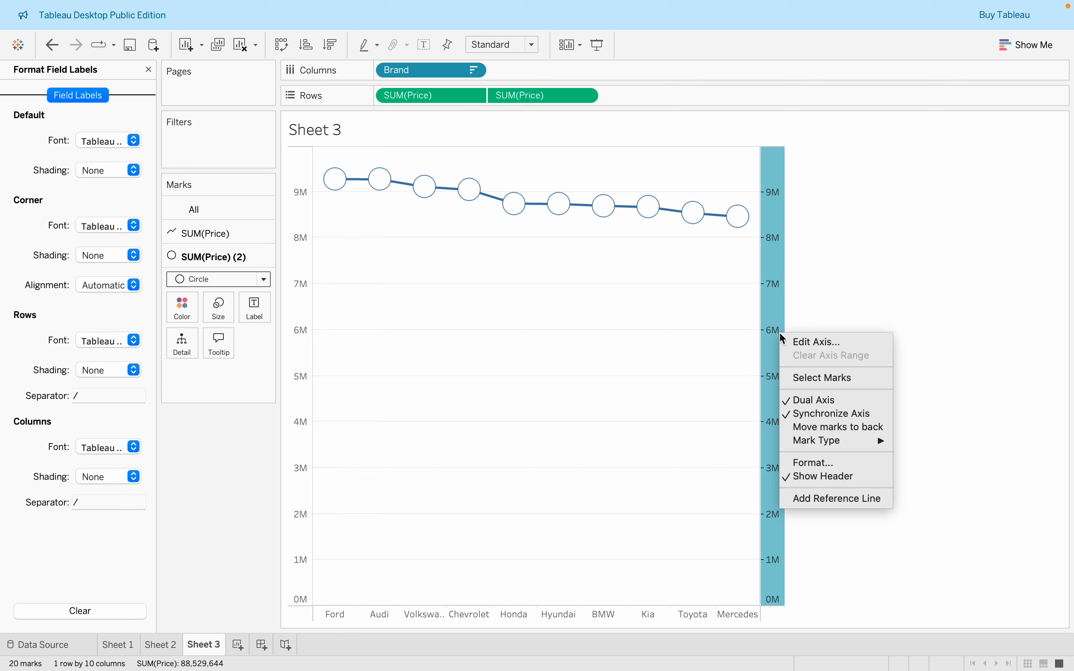
{"action": "left_click", "coordinate": [841, 478]}
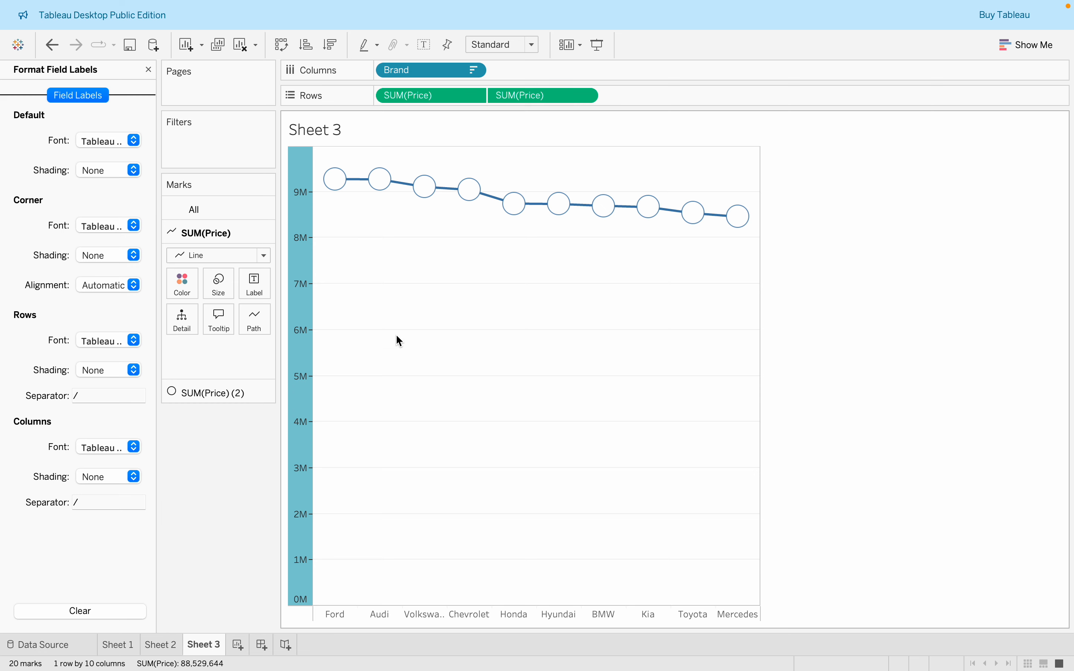
- Set the pane borders of the sheet's row divider and column divider to None
{"action": "right_click", "coordinate": [466, 324]}
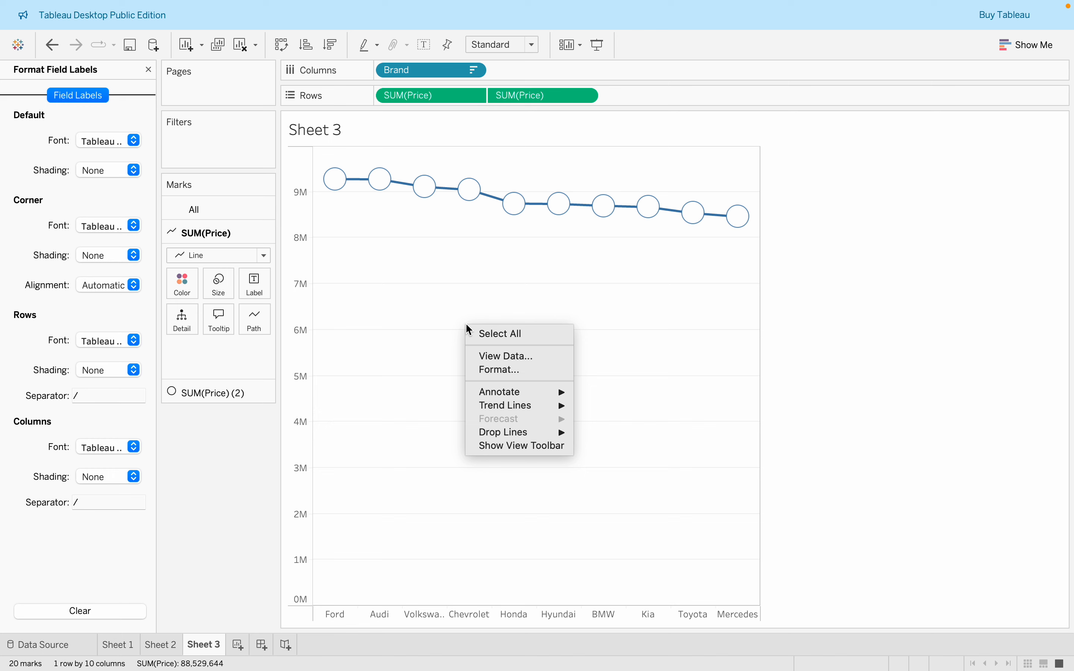
{"action": "left_click", "coordinate": [502, 370]}
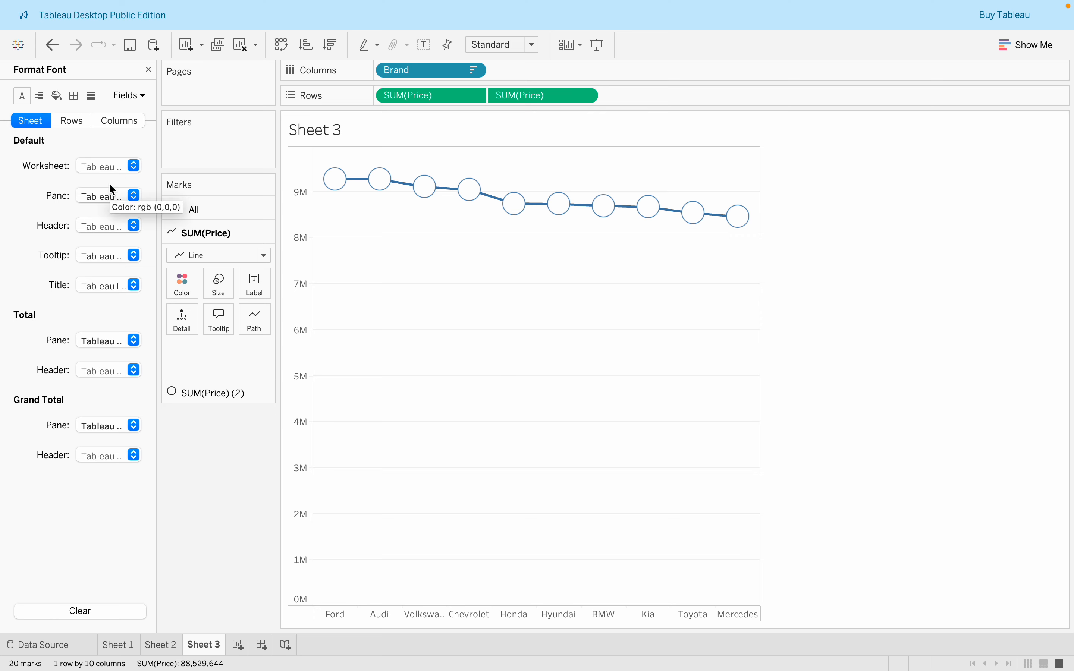
{"action": "left_click", "coordinate": [74, 95]}
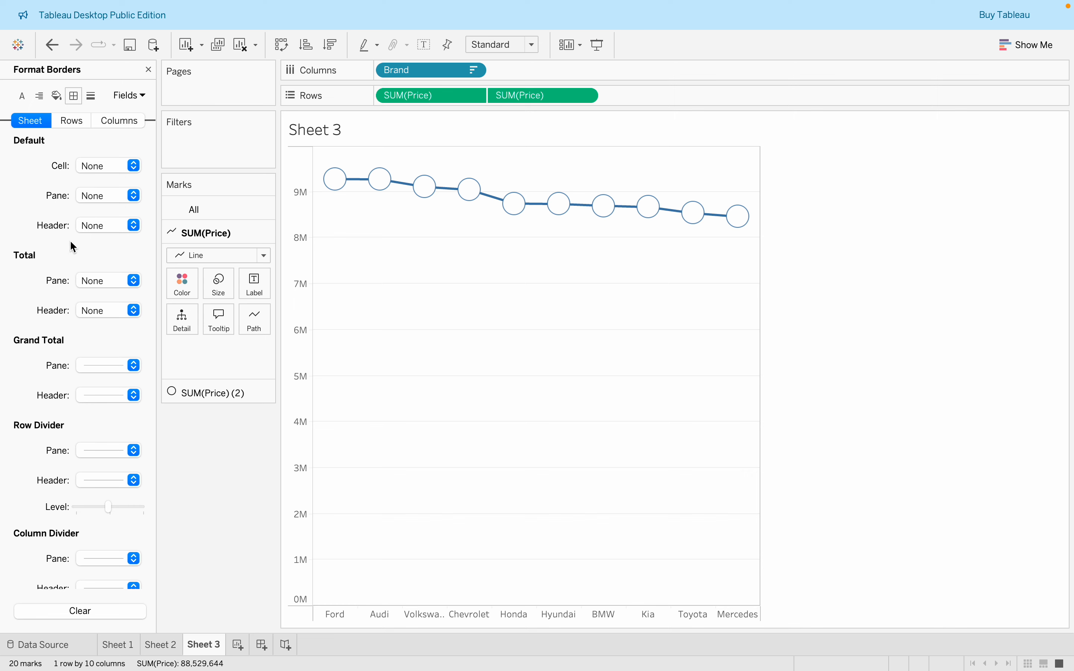
{"action": "left_click", "coordinate": [134, 450]}
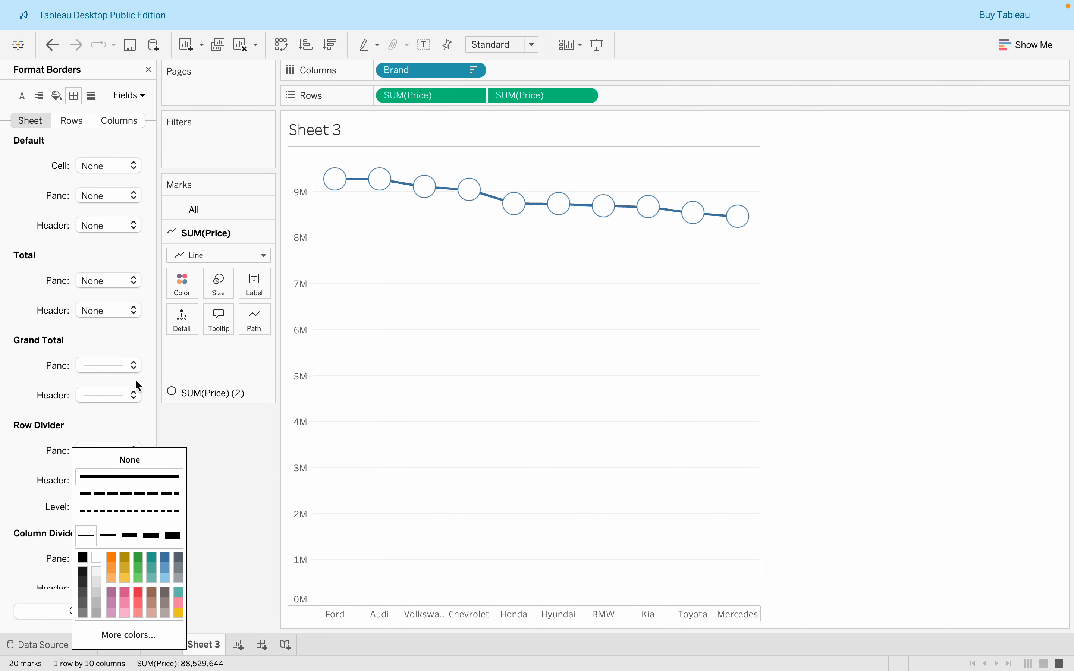
{"action": "scroll", "coordinate": [138, 418], "scroll_direction": "down", "scroll_amount": 1}
{"action": "left_click", "coordinate": [140, 460]}
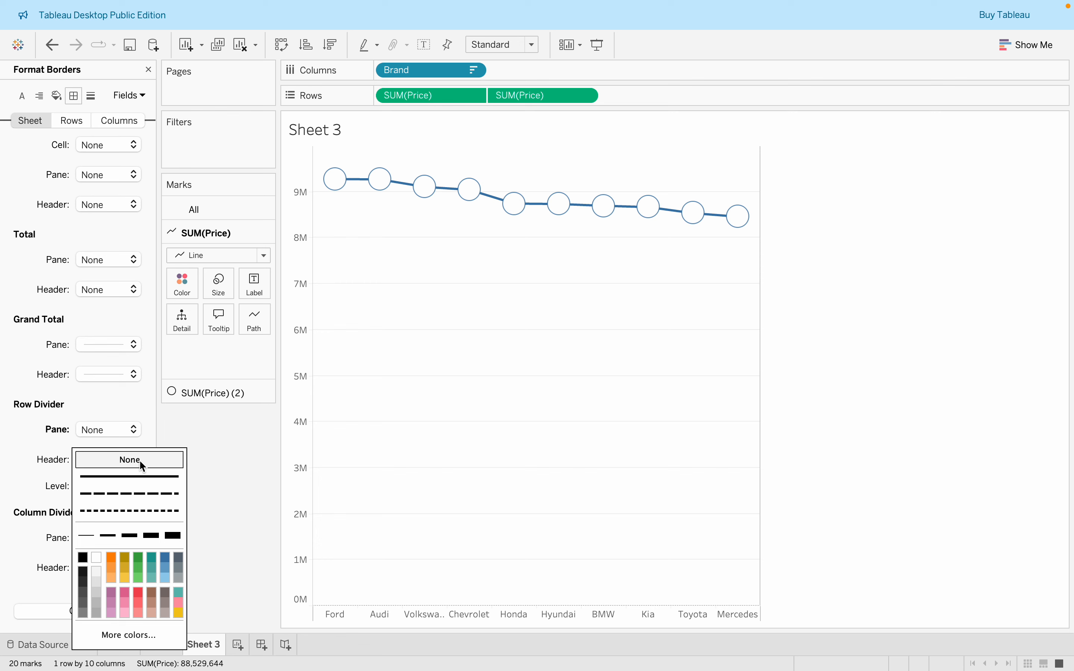
{"action": "left_click", "coordinate": [167, 453]}
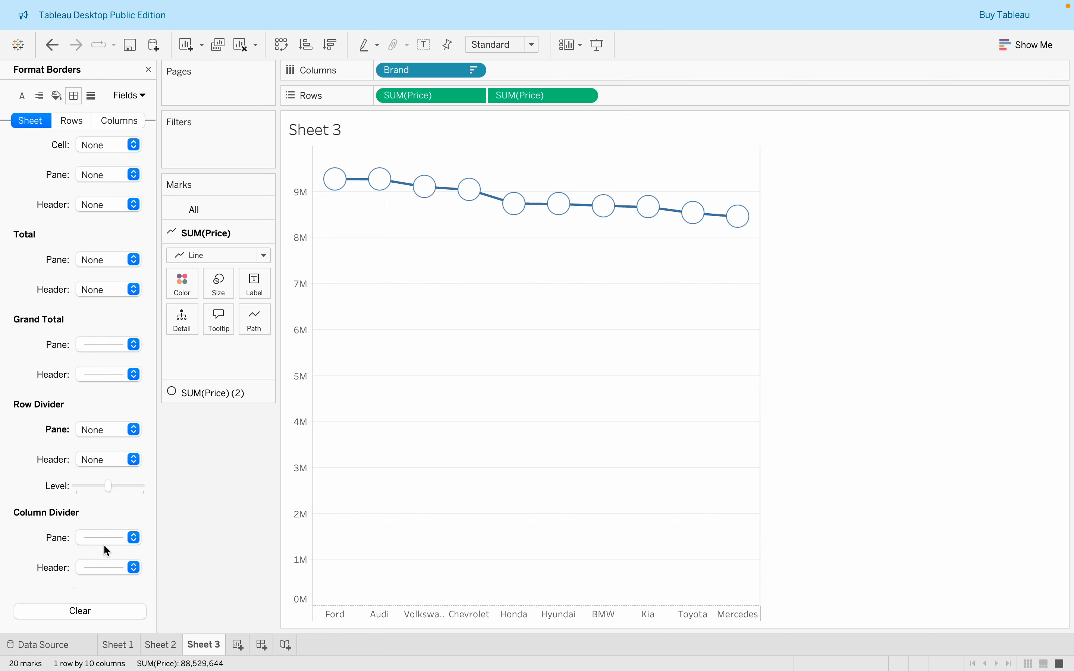
{"action": "left_click", "coordinate": [135, 541]}
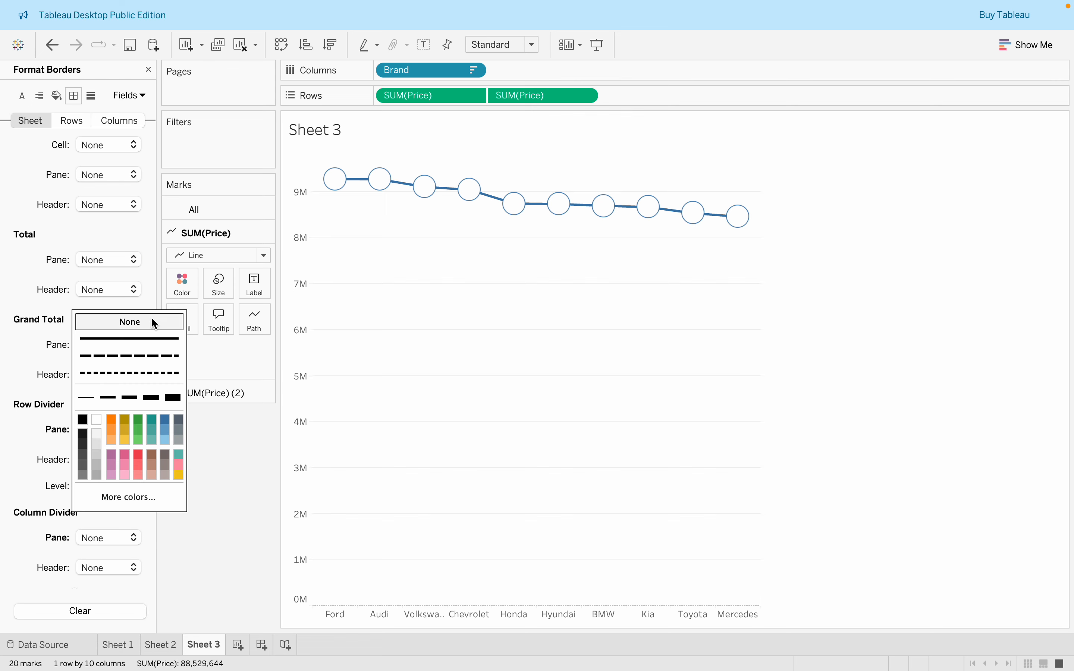
{"action": "left_click", "coordinate": [239, 539]}
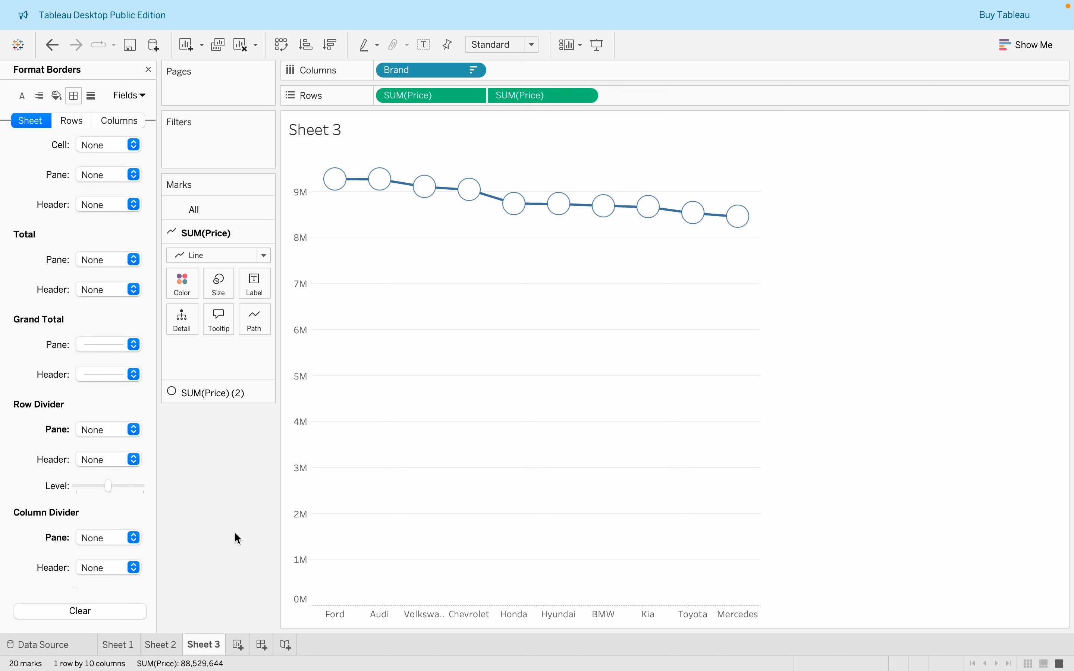
- Set the sheet's grid lines to None in the line formatting
{"action": "left_click", "coordinate": [91, 95]}
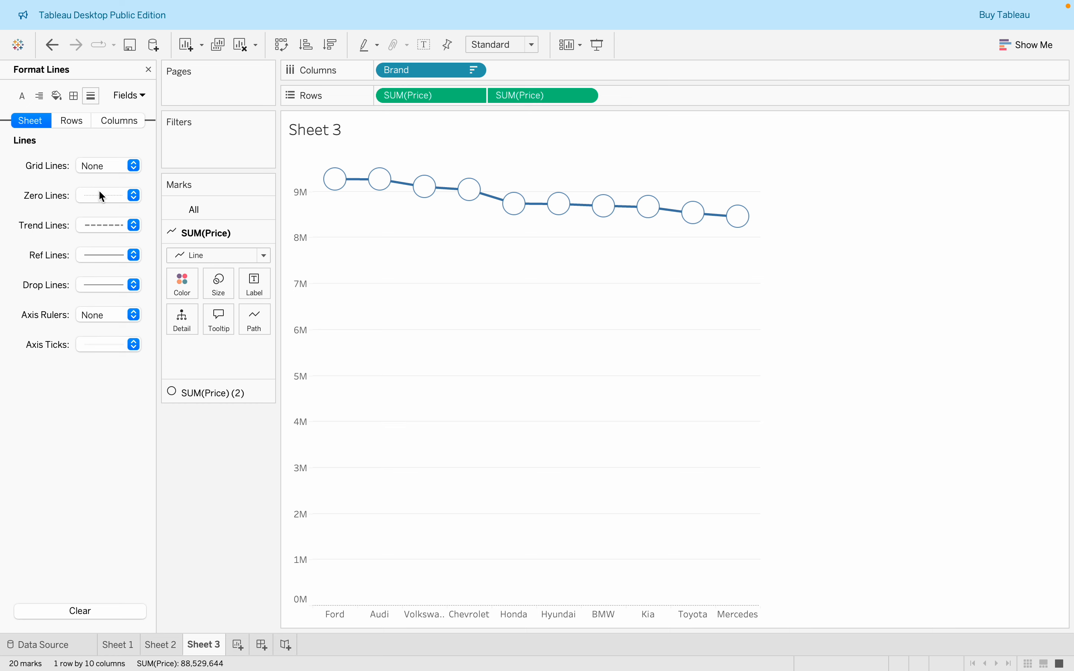
{"action": "left_click", "coordinate": [113, 166]}
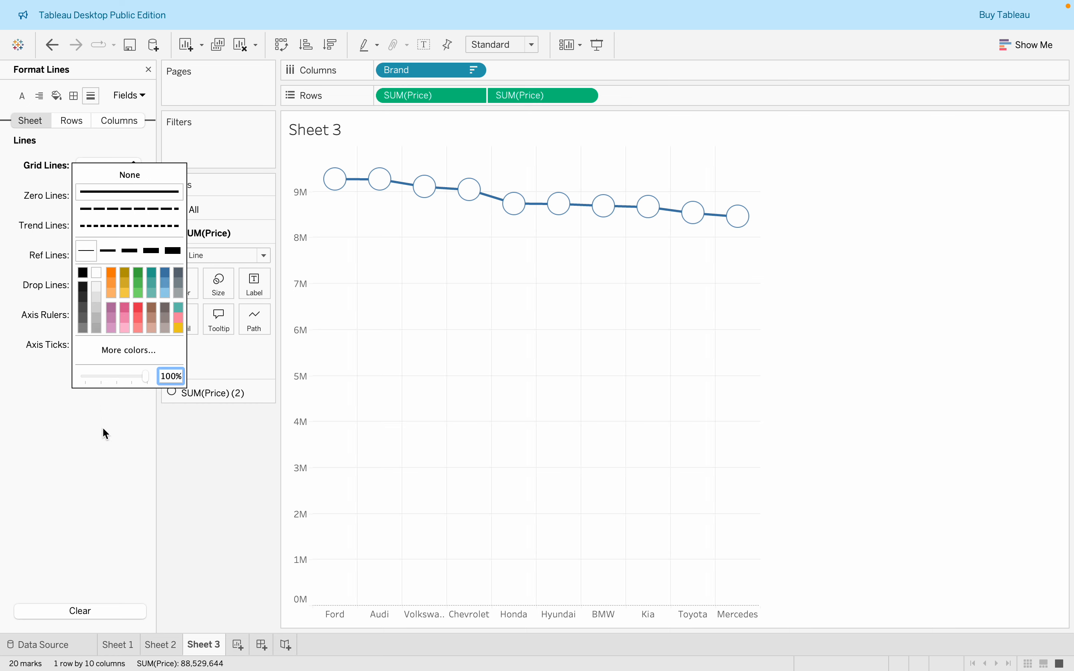
{"action": "left_click", "coordinate": [106, 471]}
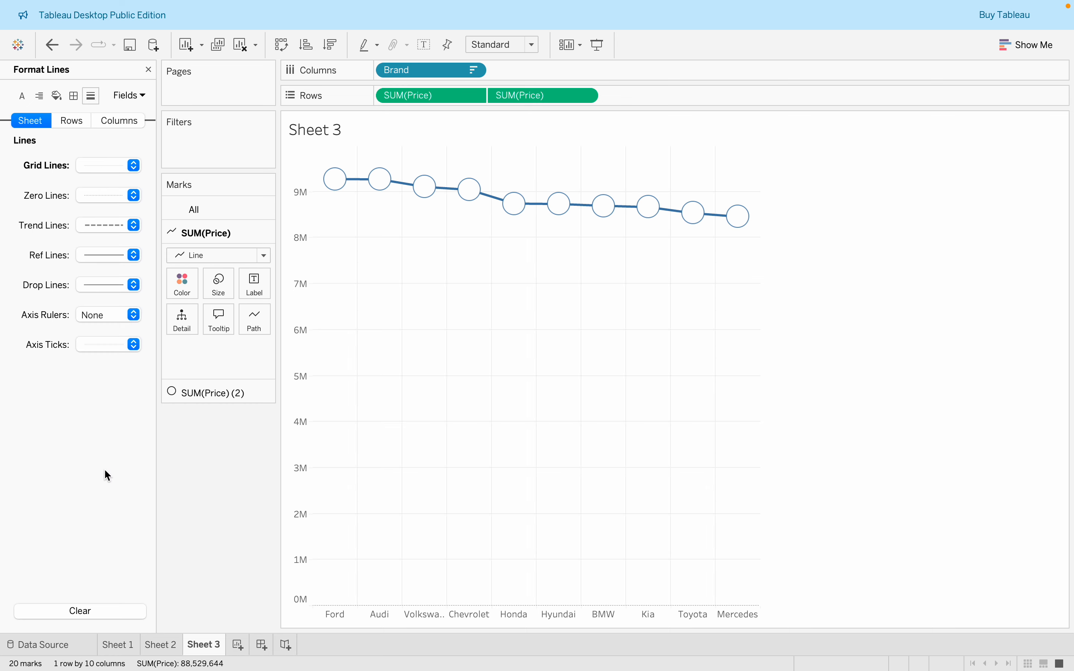
{"action": "left_click", "coordinate": [134, 166]}
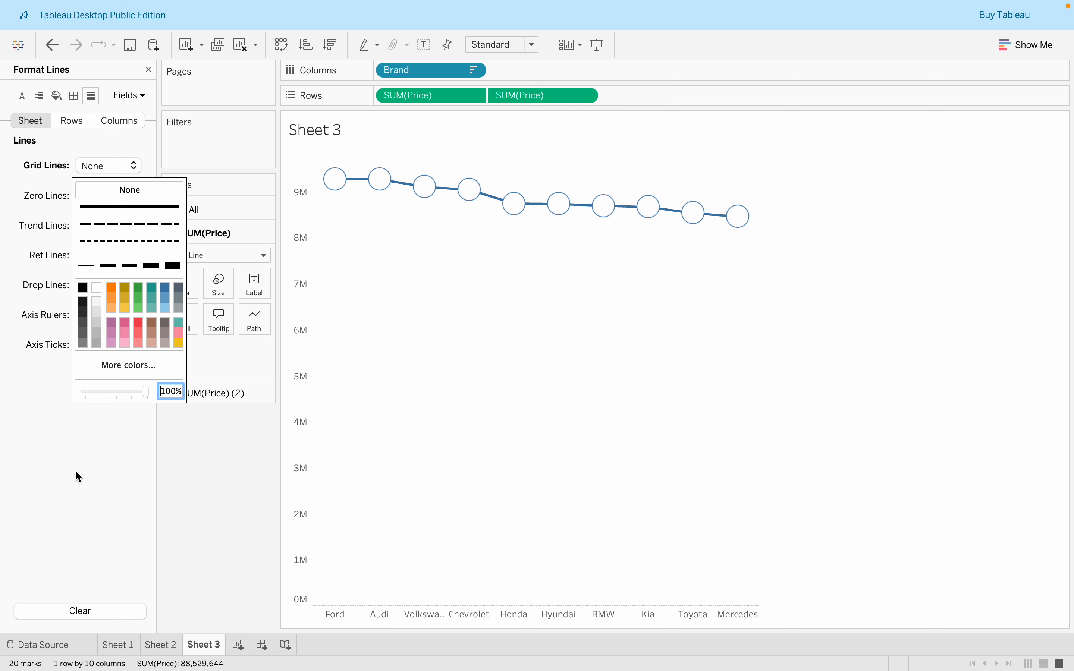
{"action": "left_click", "coordinate": [78, 507]}
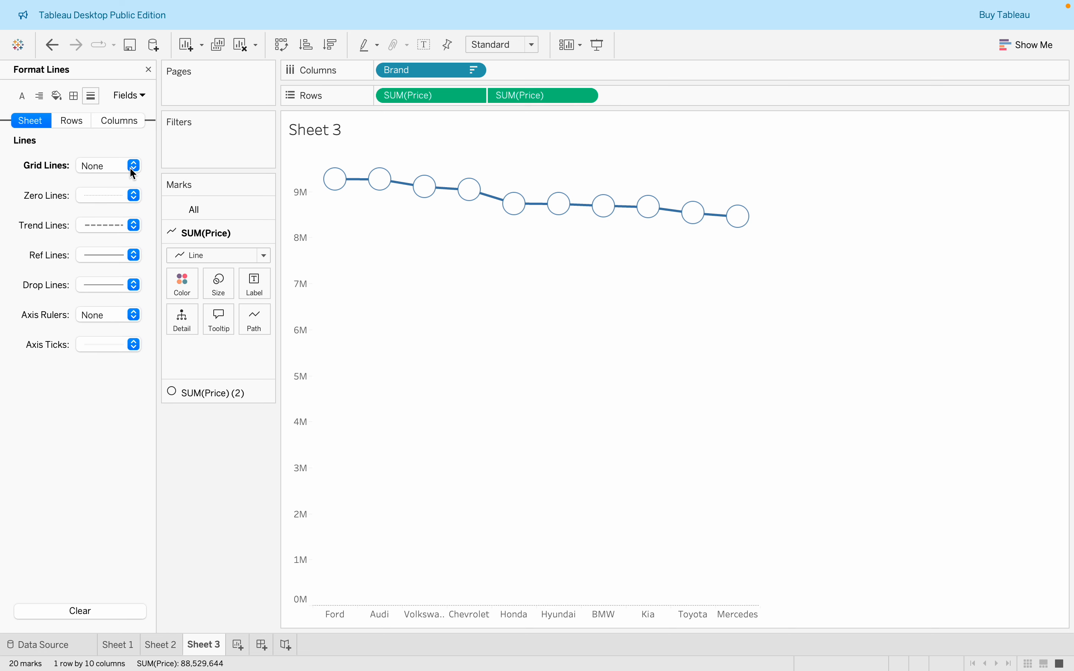
- Set the sheet's zero lines to None and give the axis rulers a solid line
{"action": "left_click", "coordinate": [129, 196]}
{"action": "left_click", "coordinate": [130, 205]}
{"action": "left_click", "coordinate": [98, 516]}
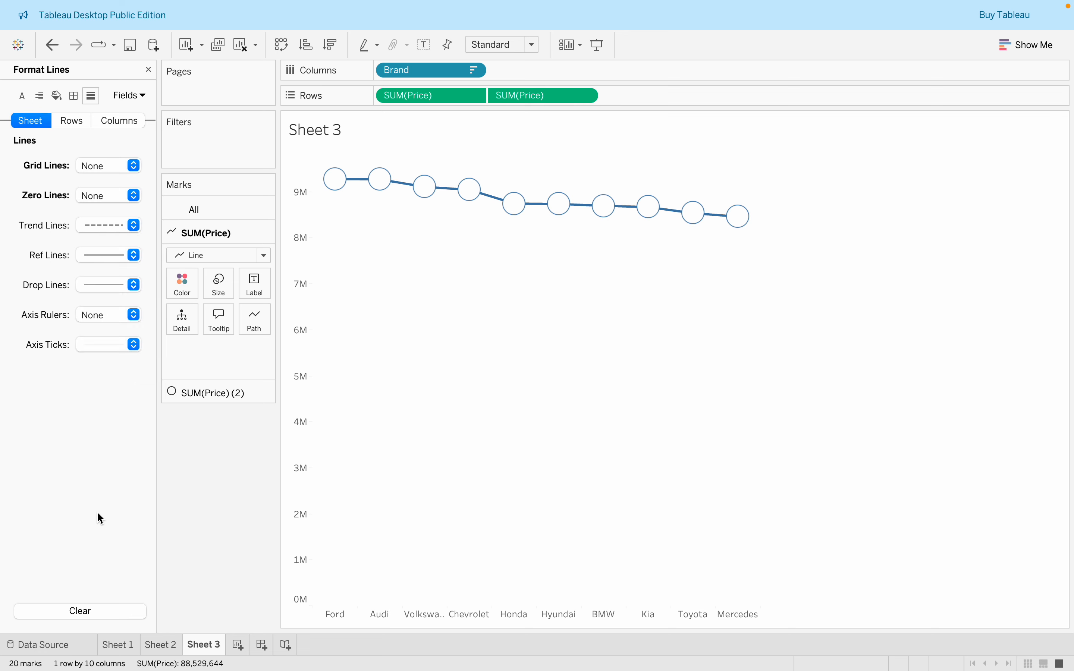
{"action": "left_click", "coordinate": [134, 315]}
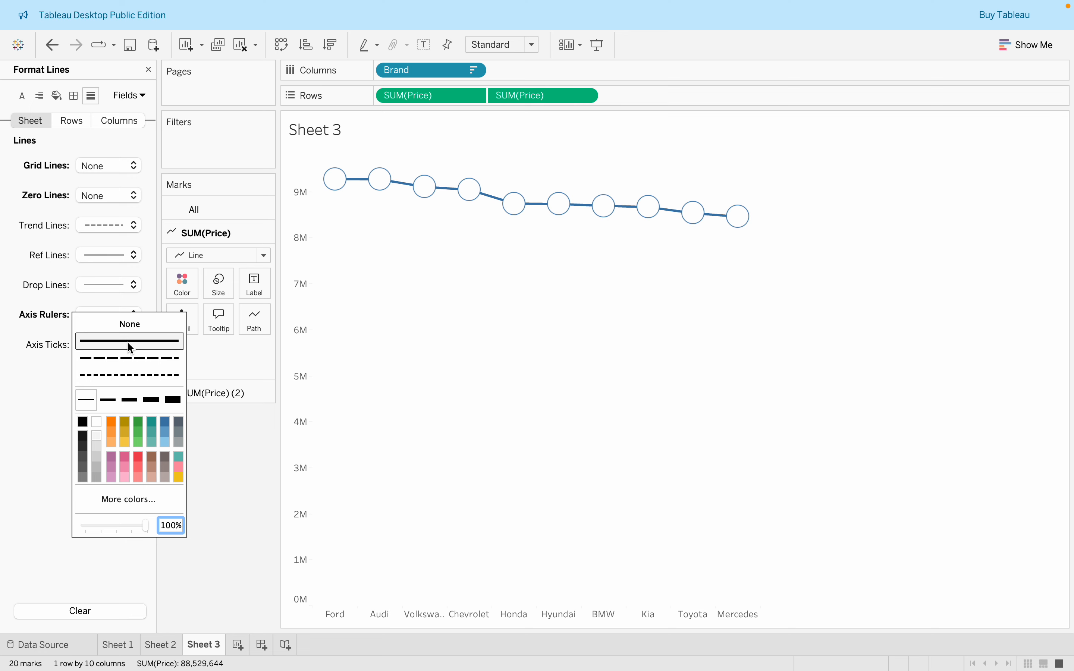
{"action": "left_click", "coordinate": [134, 587]}
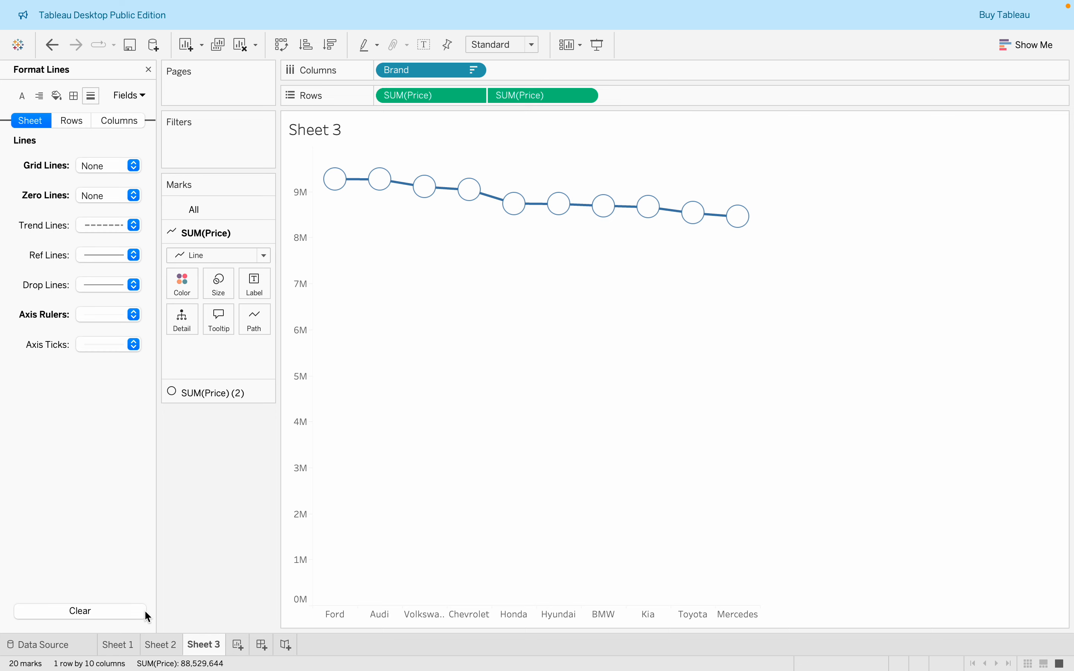
- Create a new worksheet and place the Brand field on Rows
{"action": "left_click", "coordinate": [239, 645]}
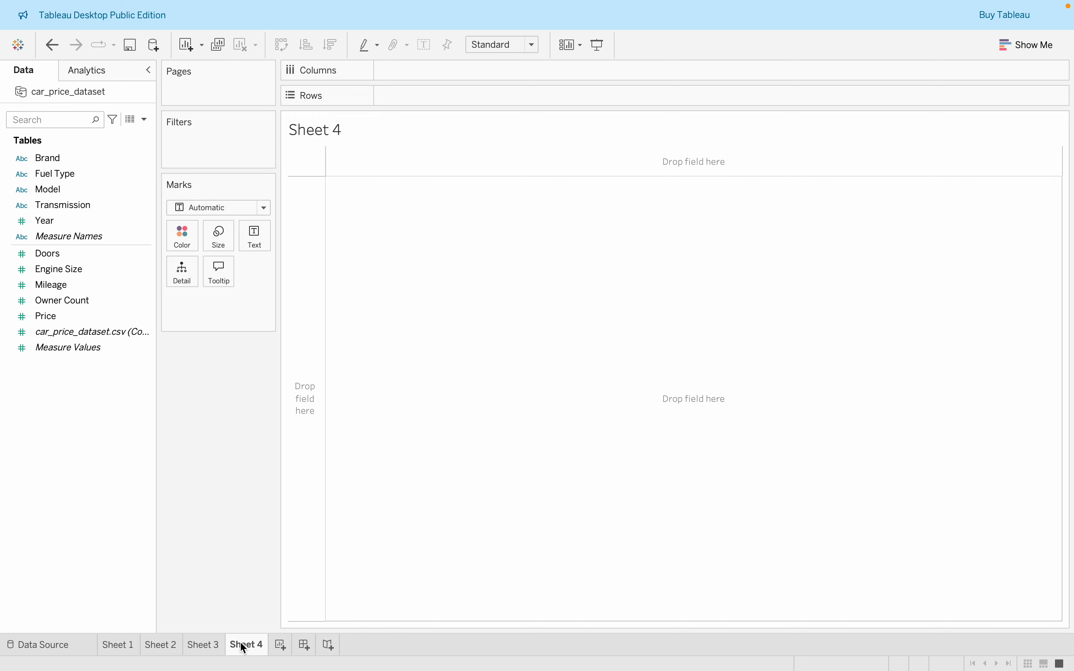
{"action": "left_click", "coordinate": [69, 322]}
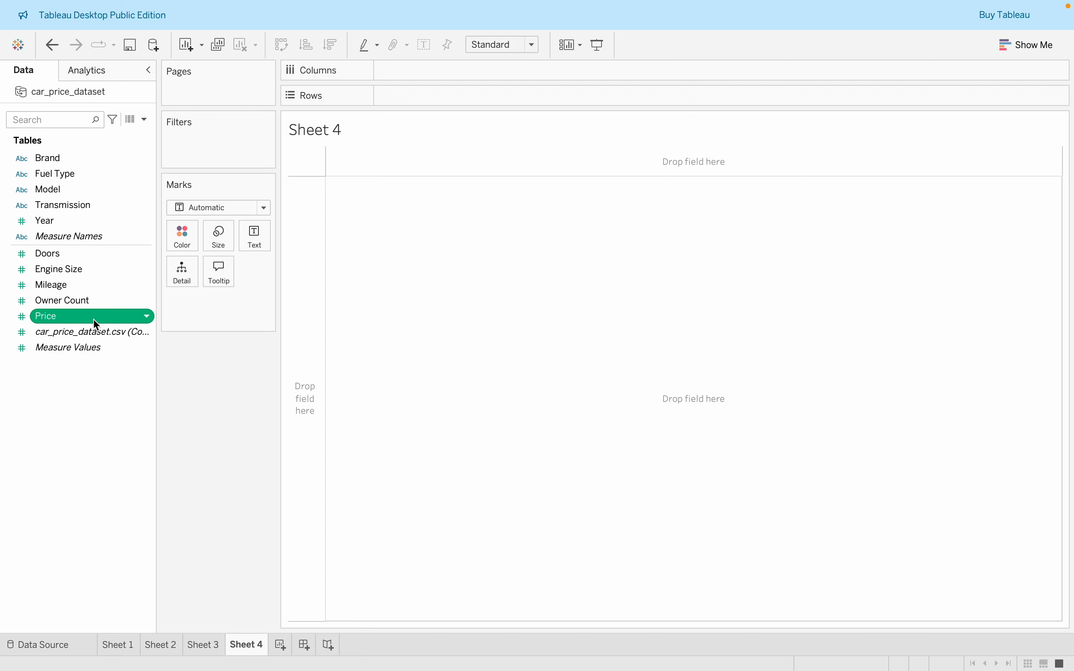
{"action": "mouse_move", "coordinate": [97, 322]}
{"action": "left_mouse_down"}
{"action": "mouse_move", "coordinate": [283, 359]}
{"action": "mouse_move", "coordinate": [86, 319]}
{"action": "left_mouse_up"}
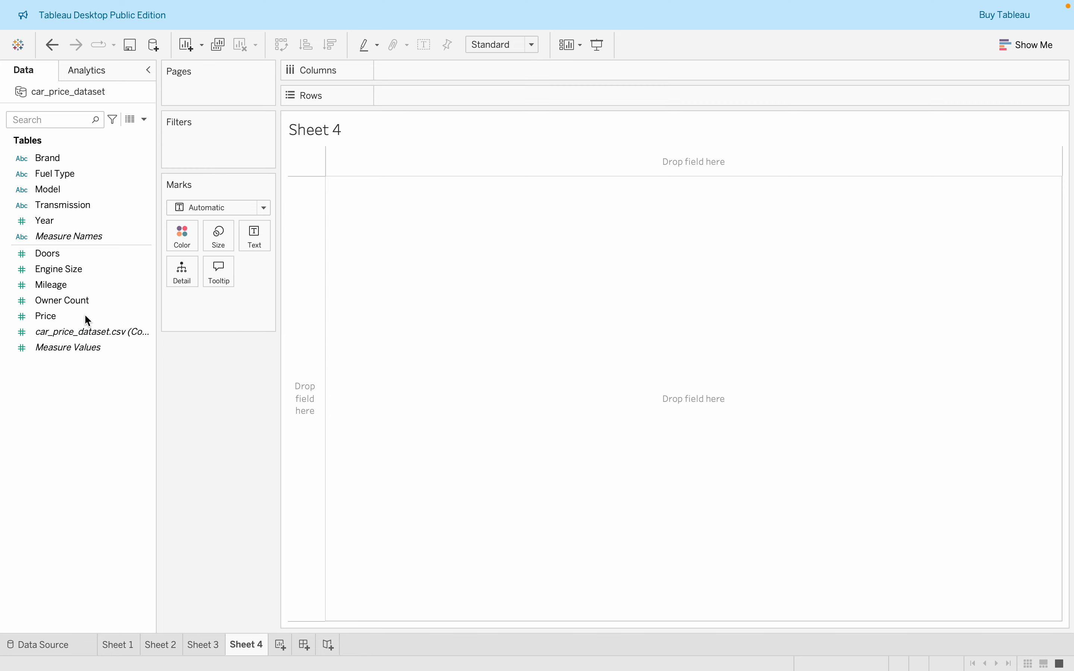
{"action": "left_click", "coordinate": [76, 162]}
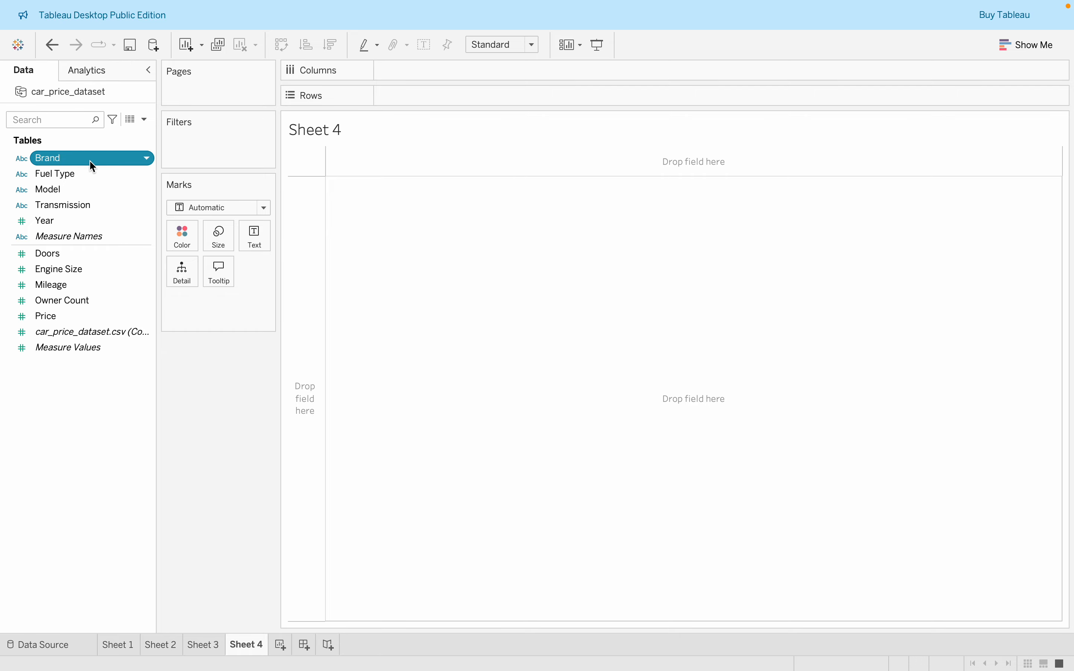
{"action": "left_click_drag", "start_coordinate": [92, 166], "coordinate": [312, 336]}
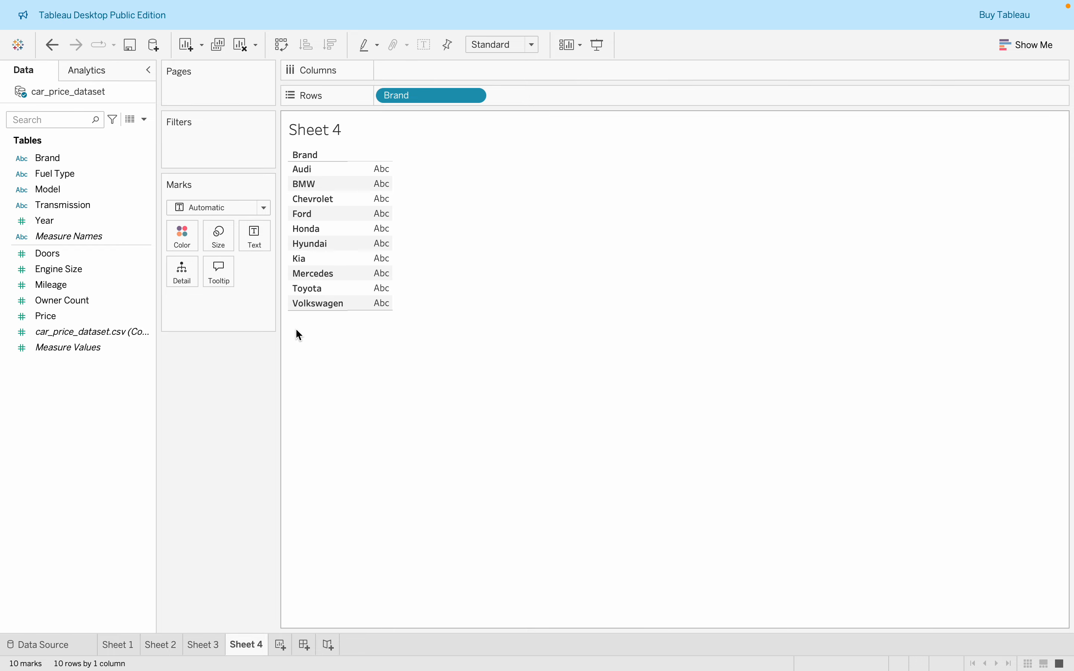
- Add Price to Columns and sort the brand bars by descending price
{"action": "left_click", "coordinate": [68, 317]}
{"action": "left_click_drag", "start_coordinate": [70, 318], "coordinate": [382, 72]}
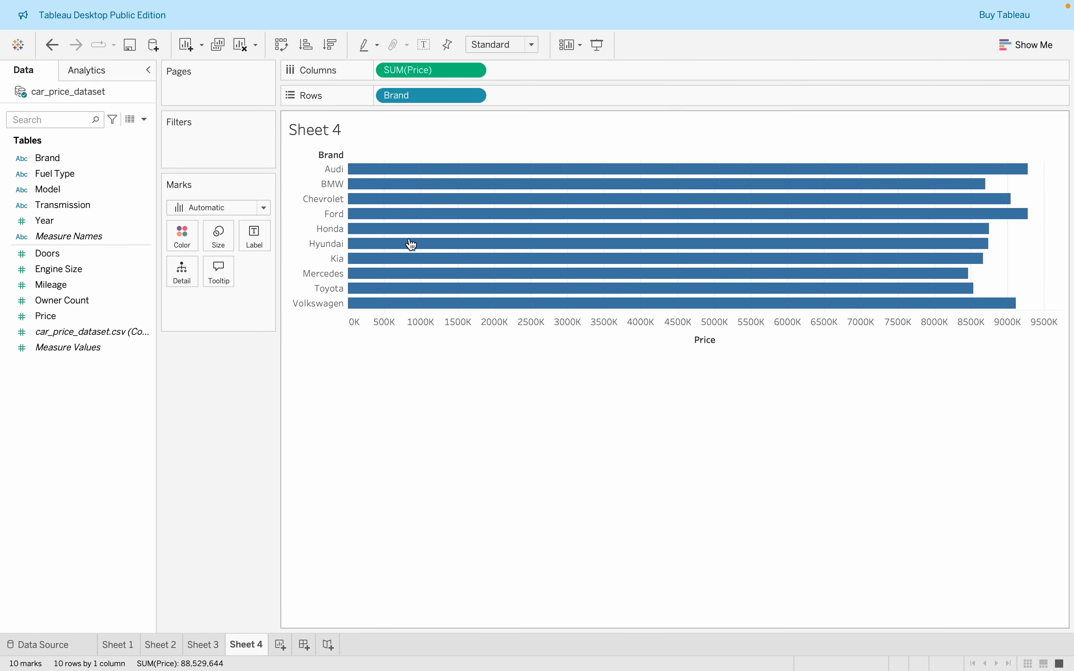
{"action": "left_click", "coordinate": [306, 48]}
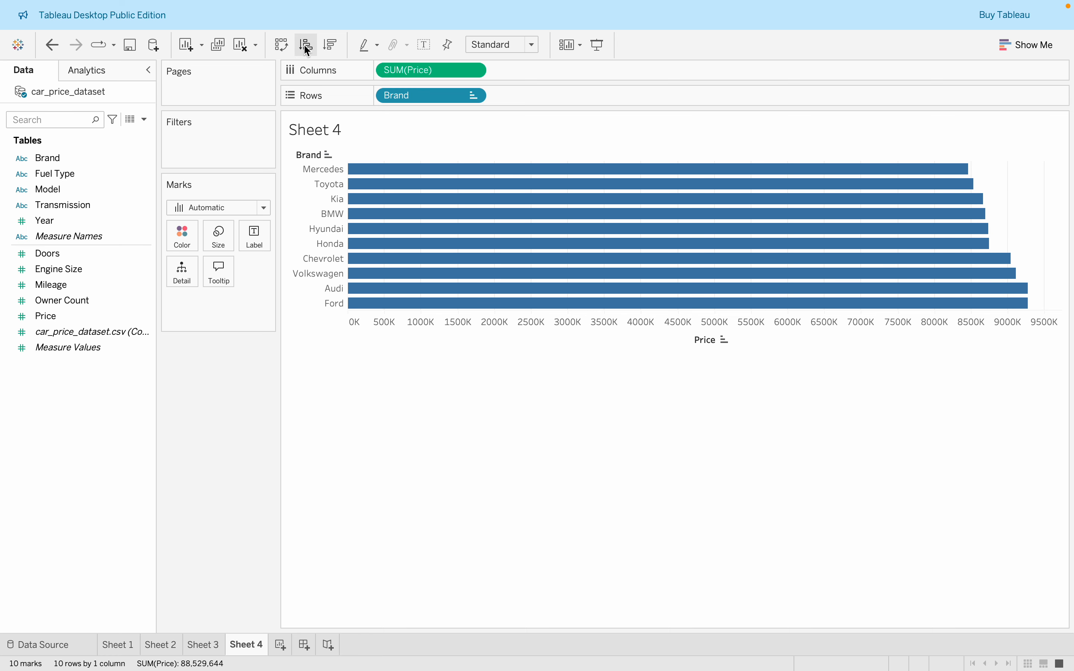
{"action": "left_click", "coordinate": [332, 47]}
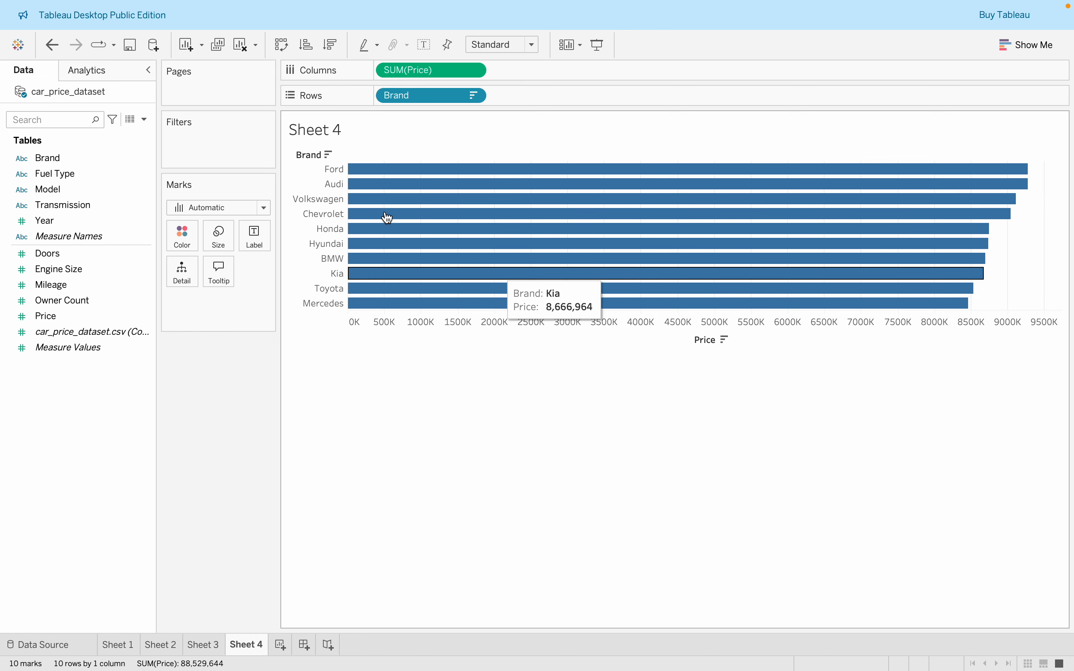
- Hide the Brand field label for the rows and clear the title of the Price axis
{"action": "right_click", "coordinate": [320, 153]}
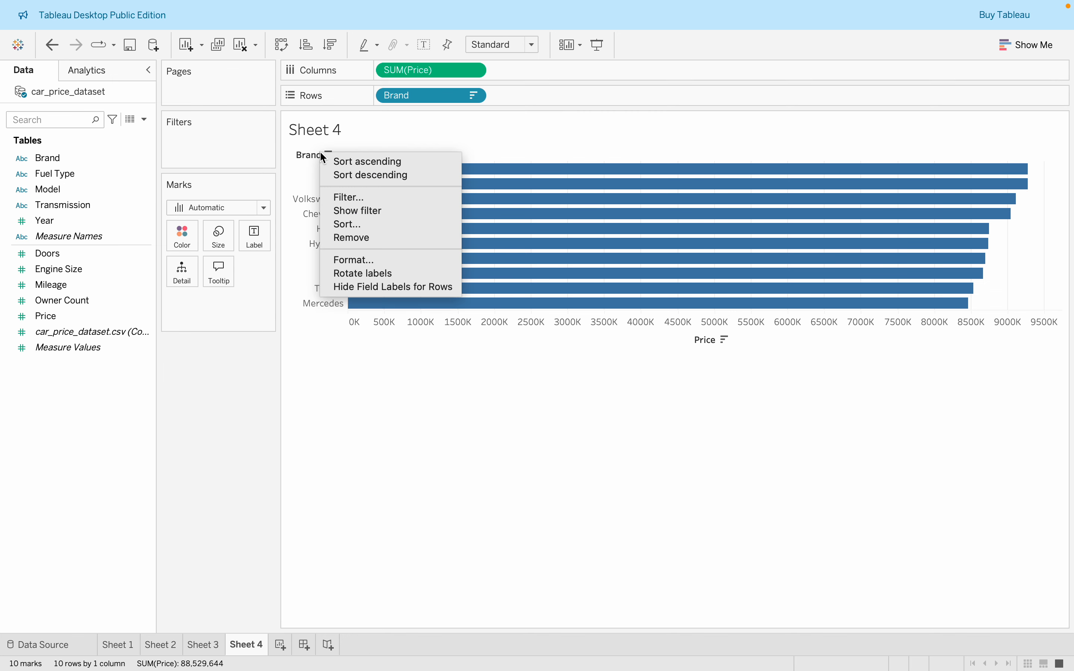
{"action": "left_click", "coordinate": [430, 288]}
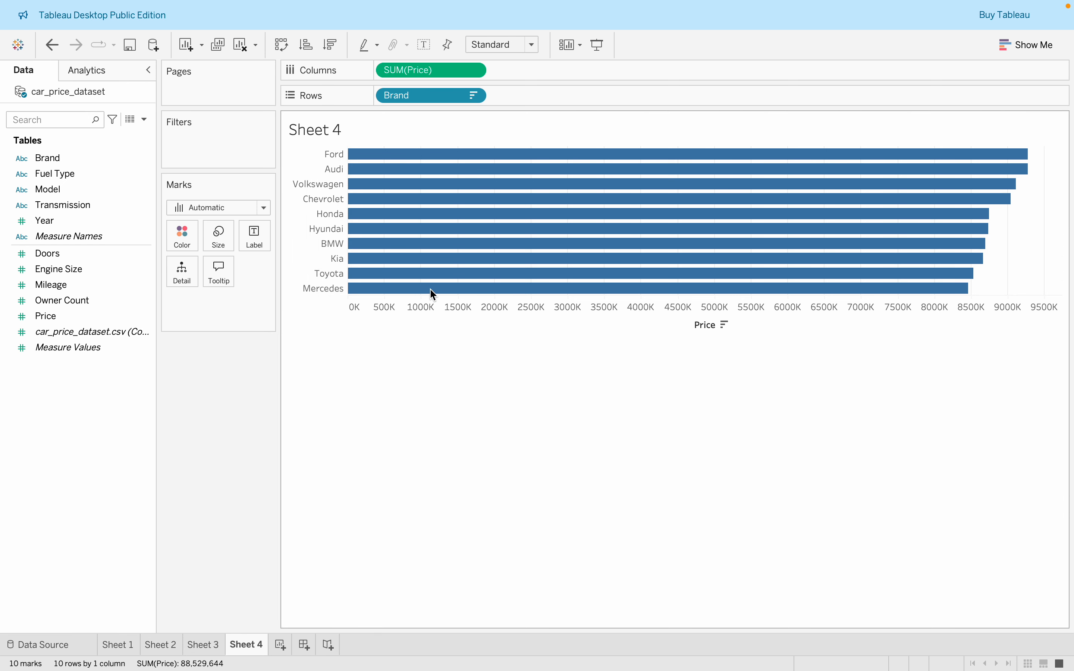
{"action": "left_click", "coordinate": [713, 328]}
{"action": "right_click", "coordinate": [712, 328]}
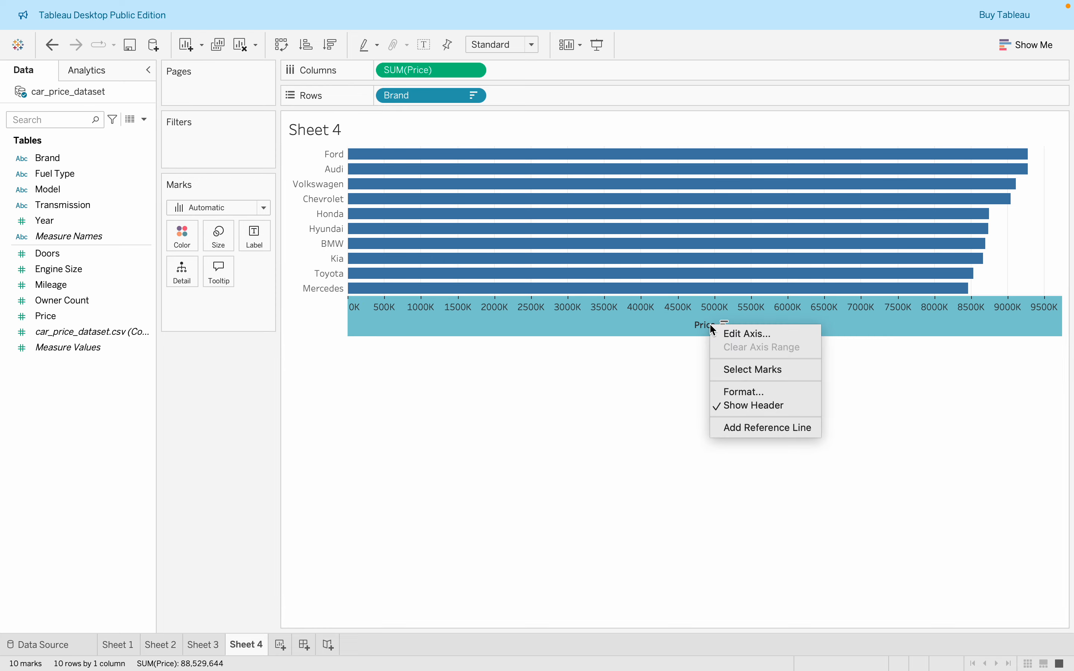
{"action": "left_click", "coordinate": [744, 333]}
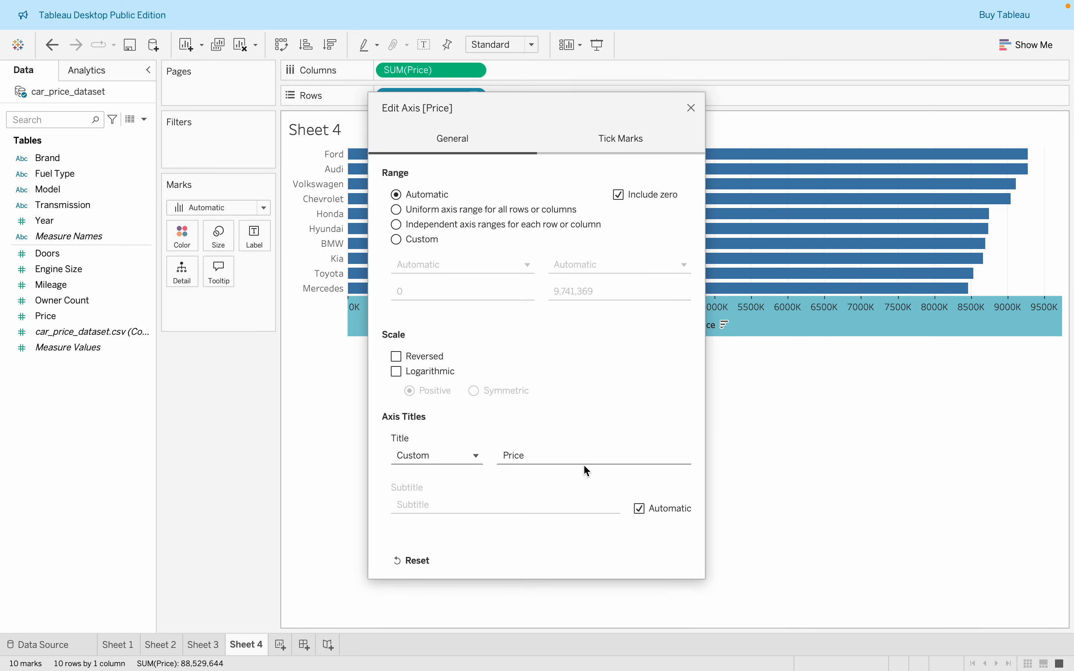
{"action": "double_click", "coordinate": [577, 454]}
{"action": "key", "text": "BackSpace"}
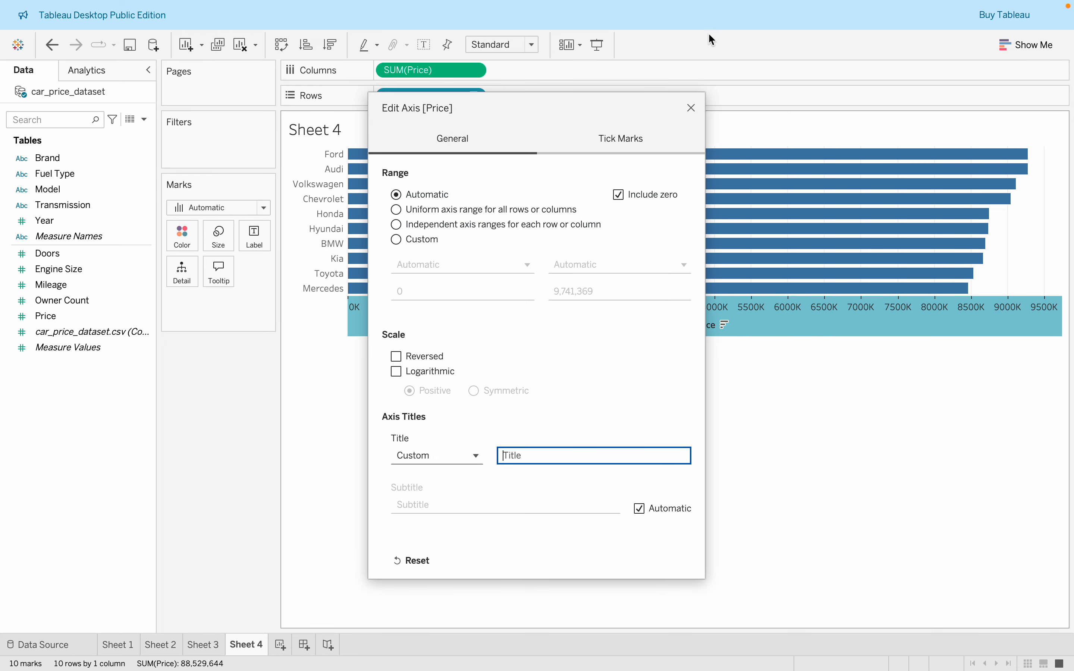
{"action": "left_click", "coordinate": [692, 108]}
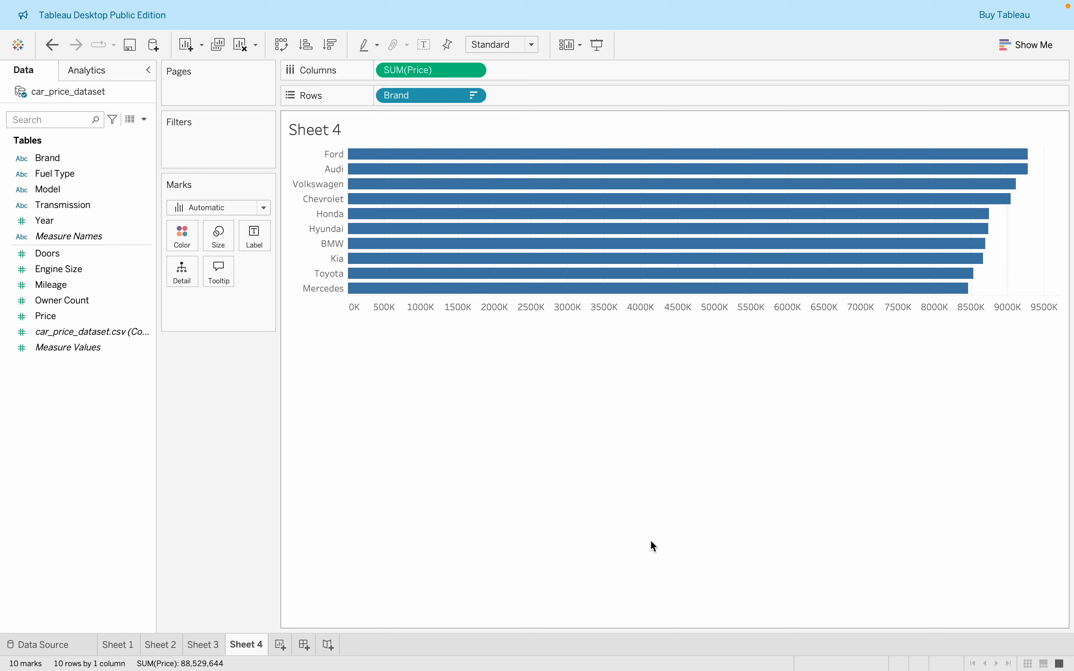
- Fit the chart to Entire View and set the sheet's grid lines to None
{"action": "left_click", "coordinate": [532, 46]}
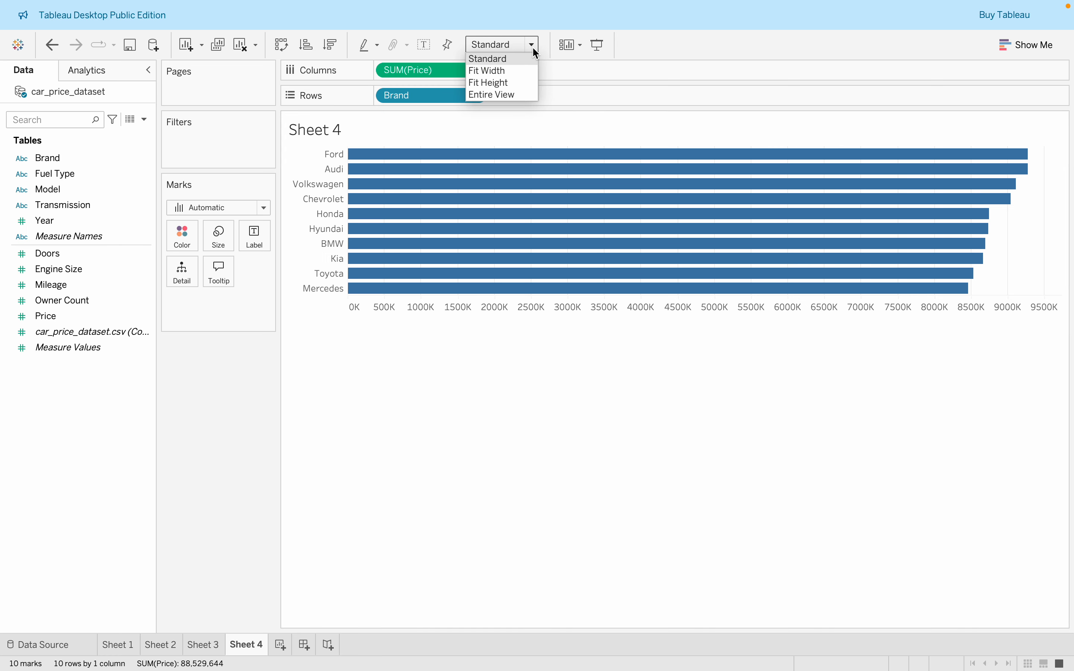
{"action": "left_click", "coordinate": [511, 95]}
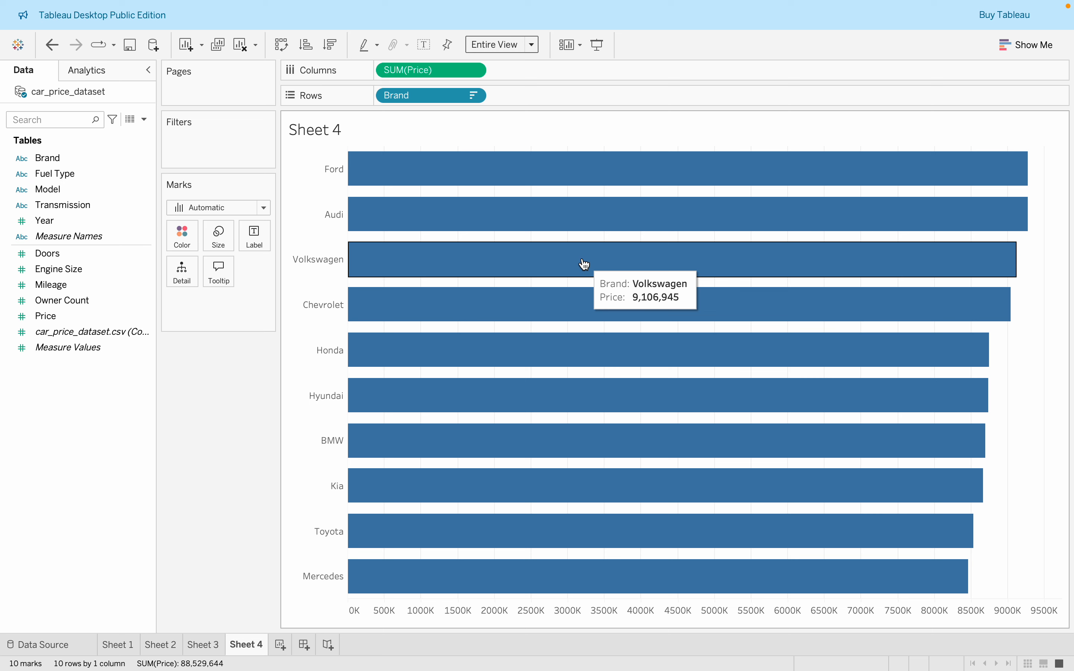
{"action": "right_click", "coordinate": [1032, 351]}
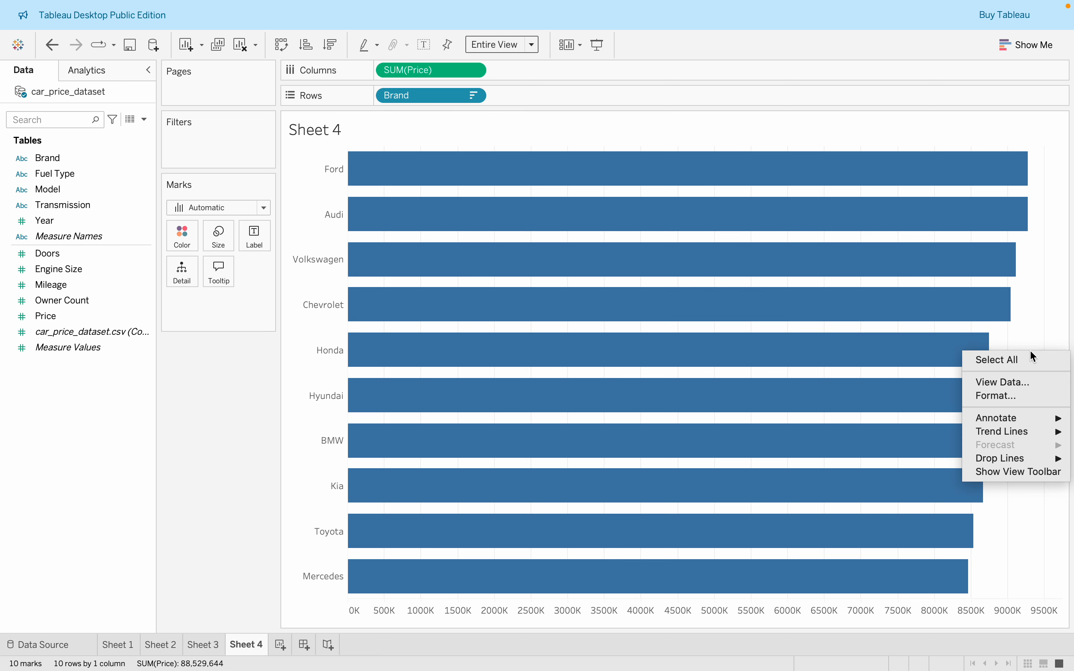
{"action": "left_click", "coordinate": [1007, 398]}
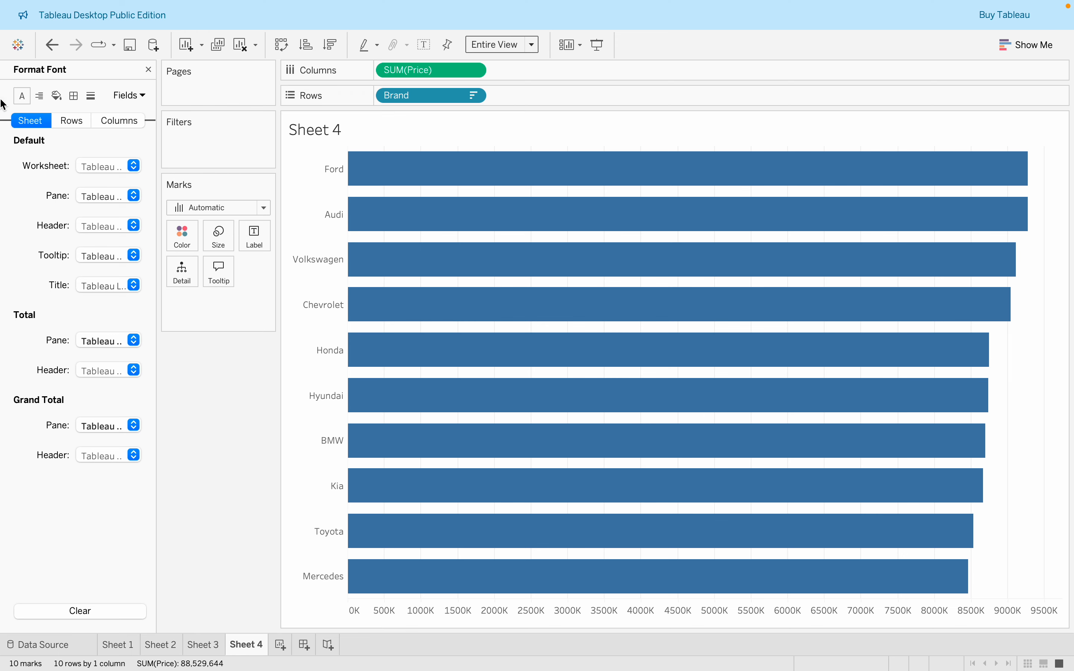
{"action": "left_click", "coordinate": [74, 96]}
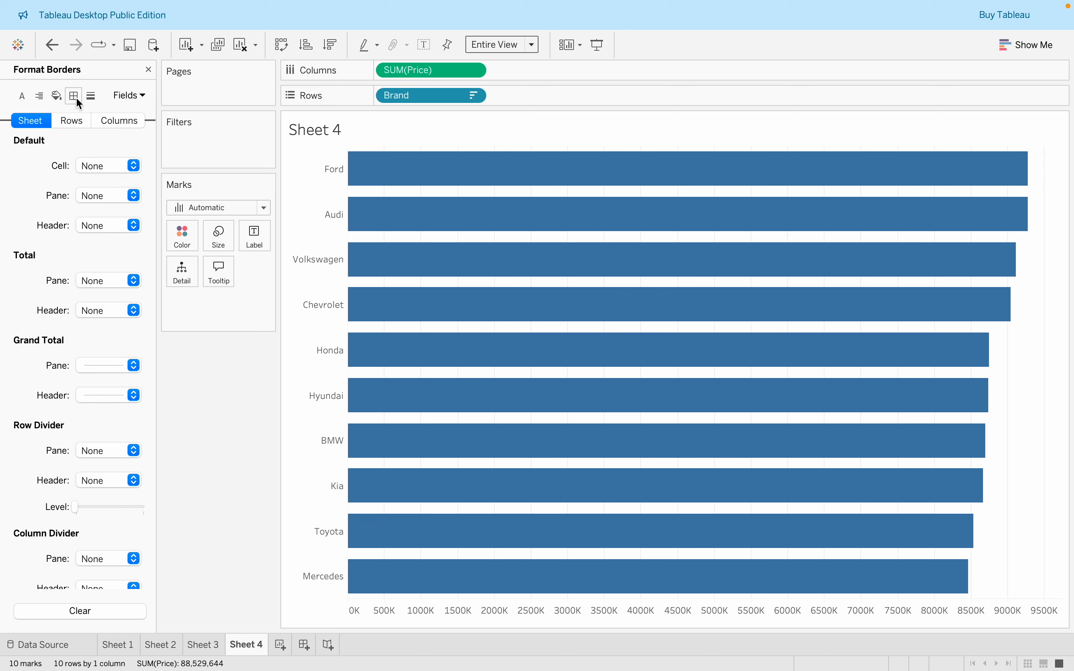
{"action": "left_click", "coordinate": [90, 96]}
{"action": "left_click", "coordinate": [124, 172]}
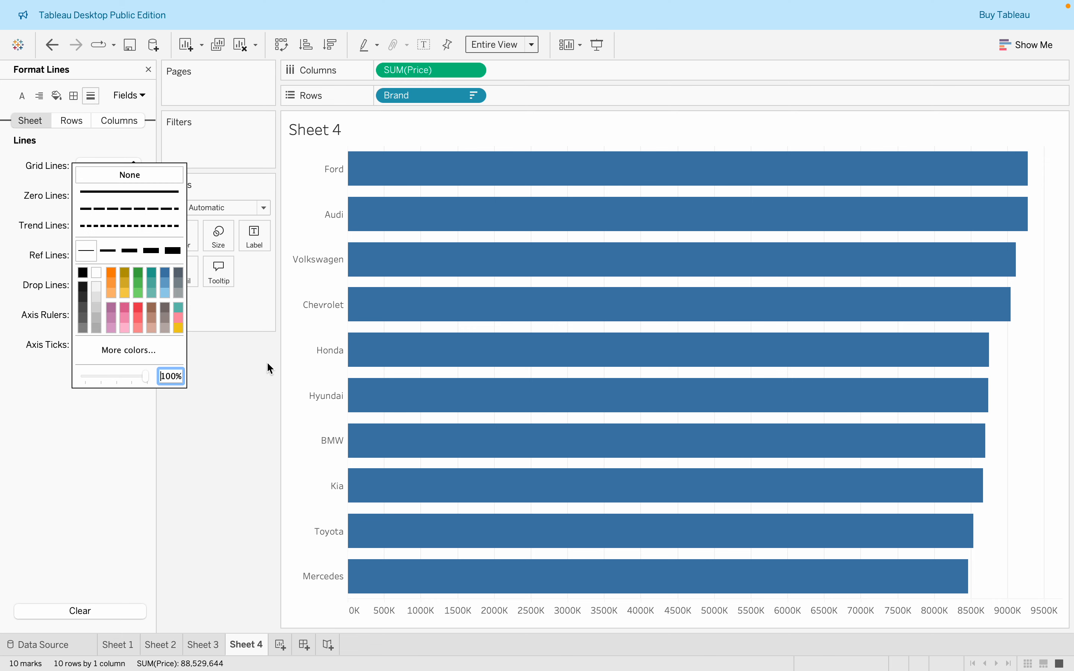
{"action": "left_click", "coordinate": [139, 192]}
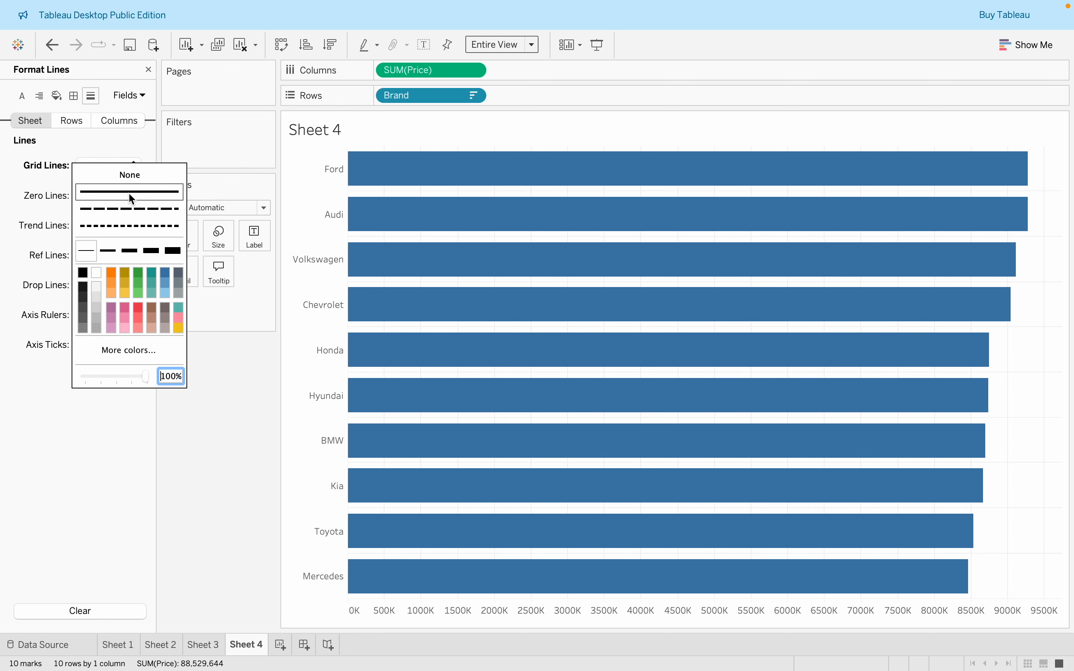
{"action": "left_click", "coordinate": [245, 469]}
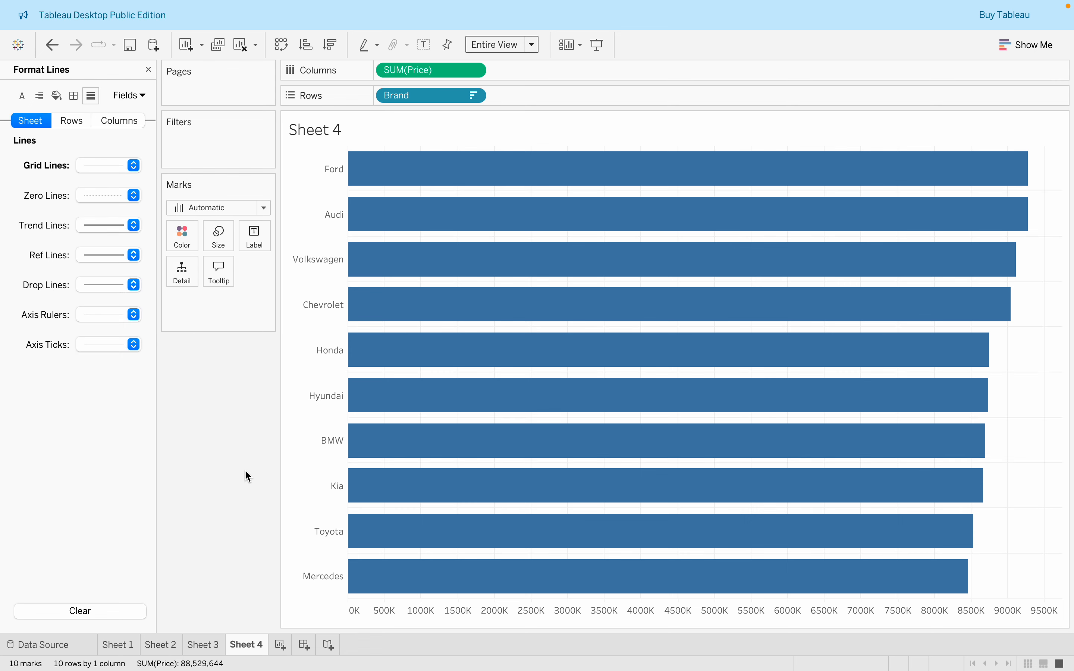
{"action": "left_click", "coordinate": [128, 165]}
{"action": "left_click", "coordinate": [144, 191]}
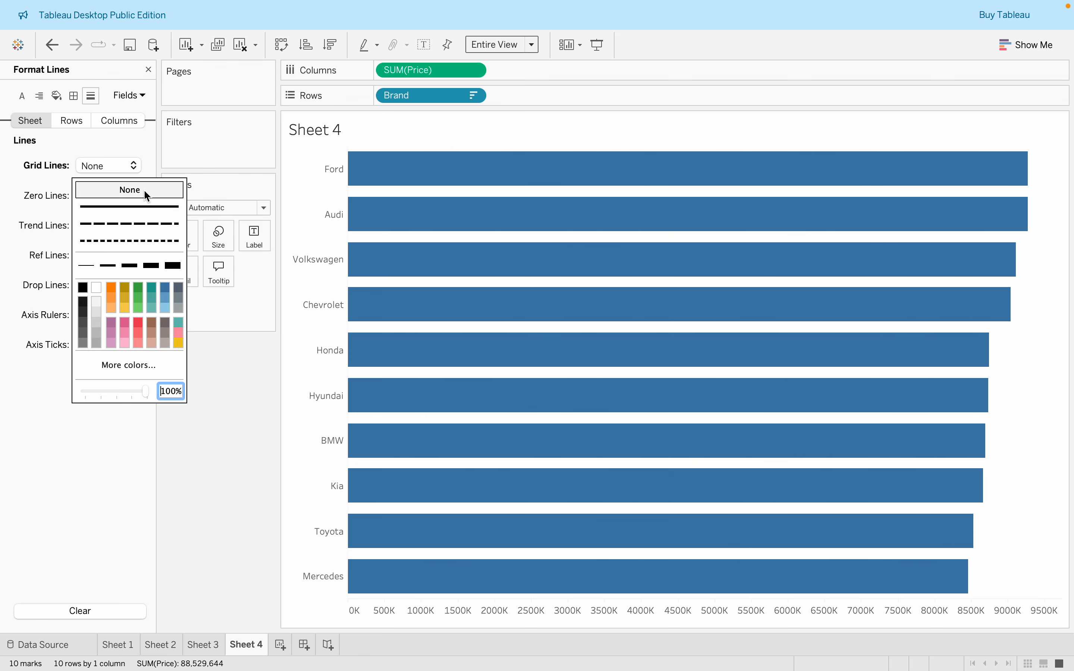
{"action": "left_click", "coordinate": [239, 506]}
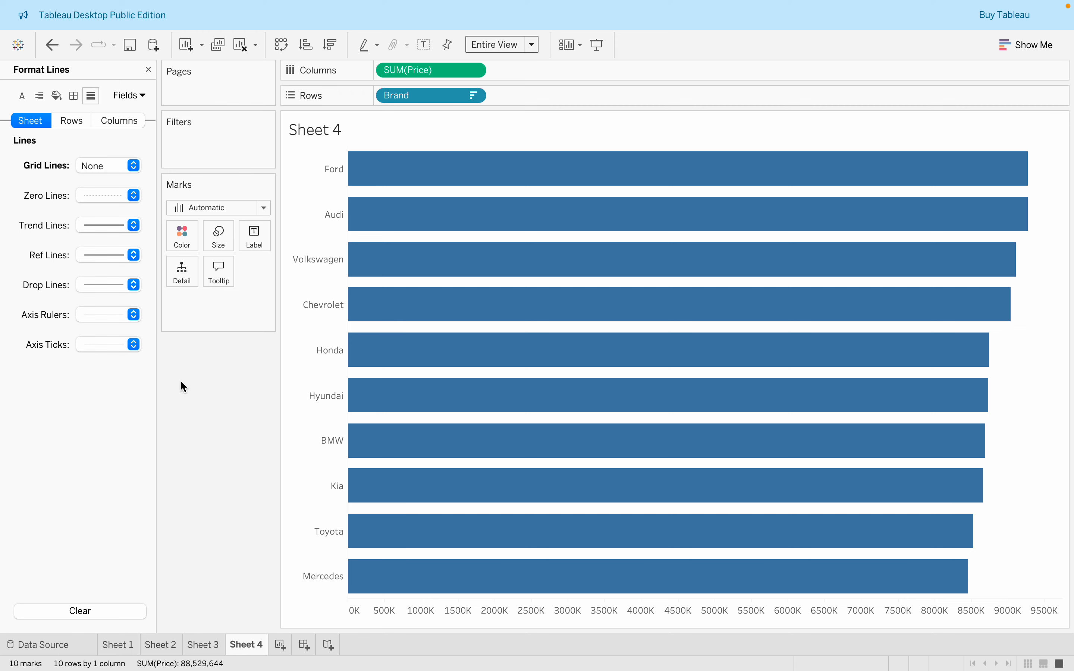
- Set the sheet's zero lines to None and close the line formatting
{"action": "left_click", "coordinate": [133, 202]}
{"action": "left_click", "coordinate": [138, 197]}
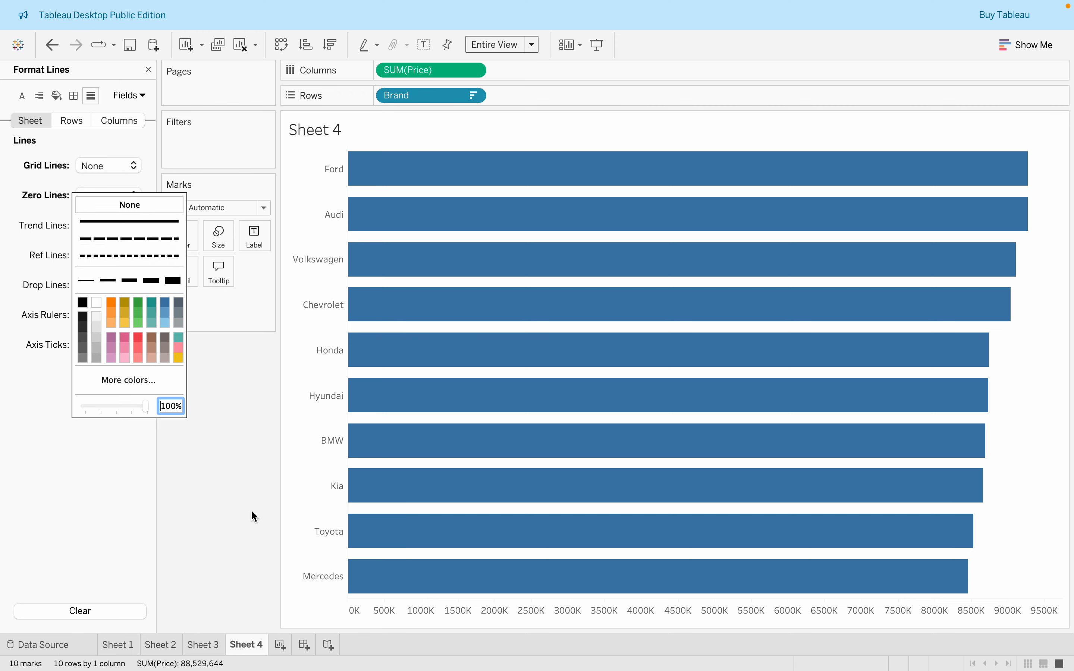
{"action": "left_click", "coordinate": [252, 512]}
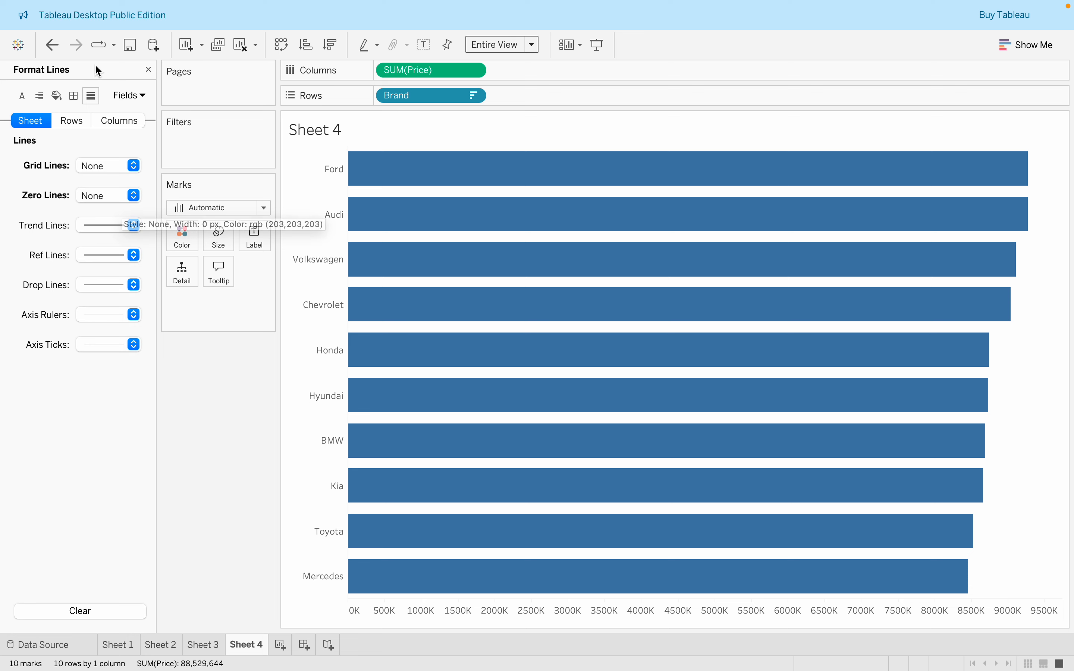
{"action": "left_click", "coordinate": [149, 69]}
- Add an average line to the brand bar chart and return to the data fields
{"action": "left_click", "coordinate": [105, 76]}
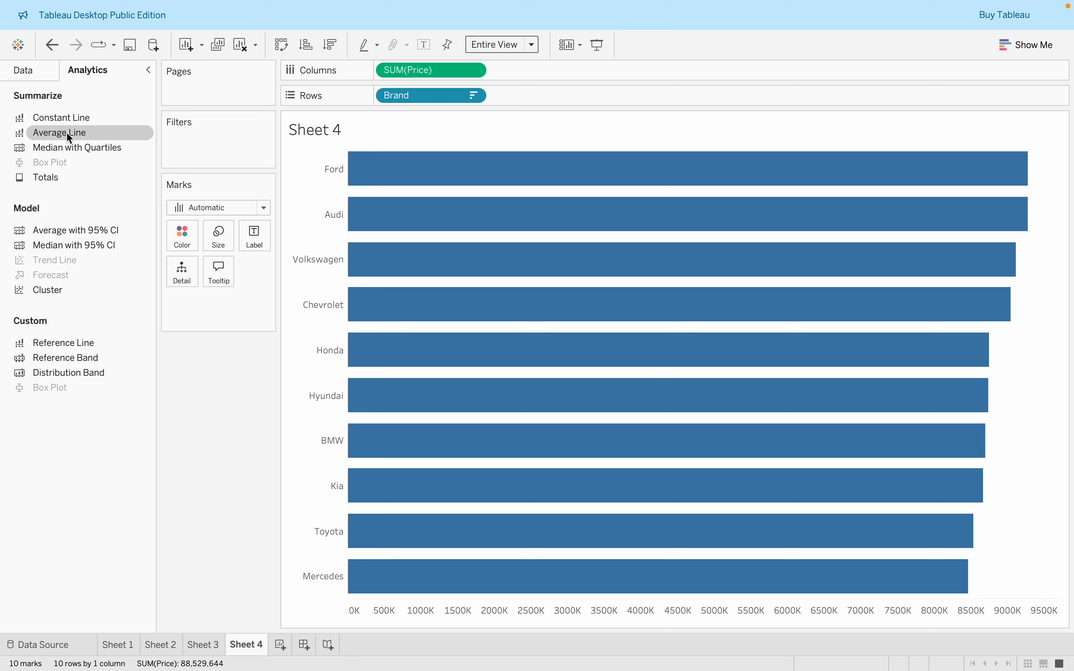
{"action": "left_click_drag", "start_coordinate": [66, 131], "coordinate": [426, 172]}
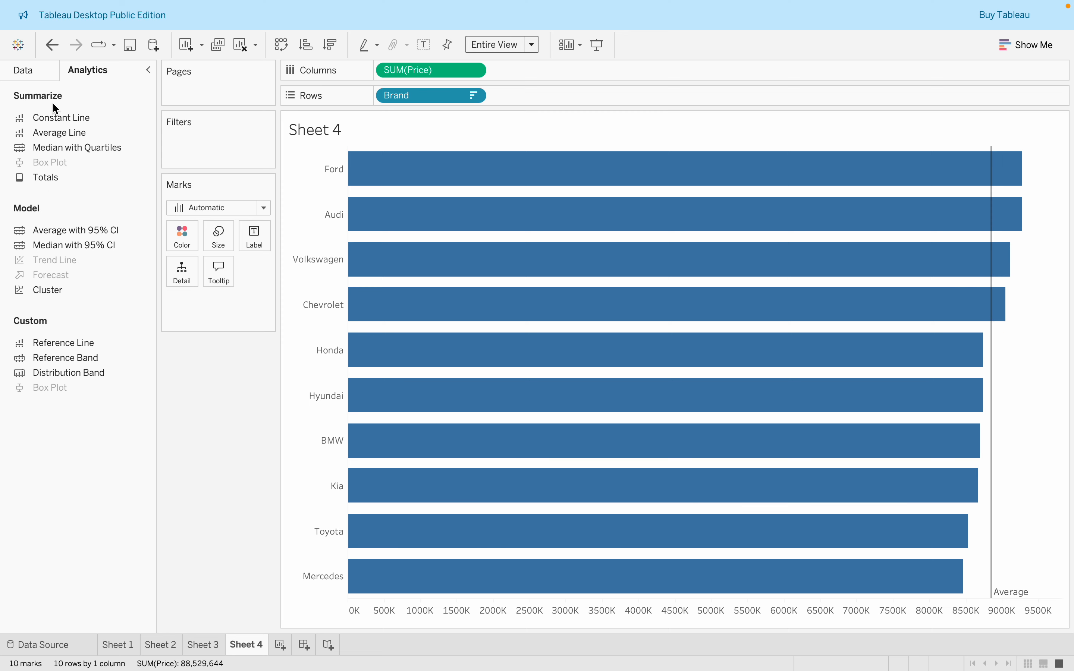
{"action": "left_click", "coordinate": [26, 73]}
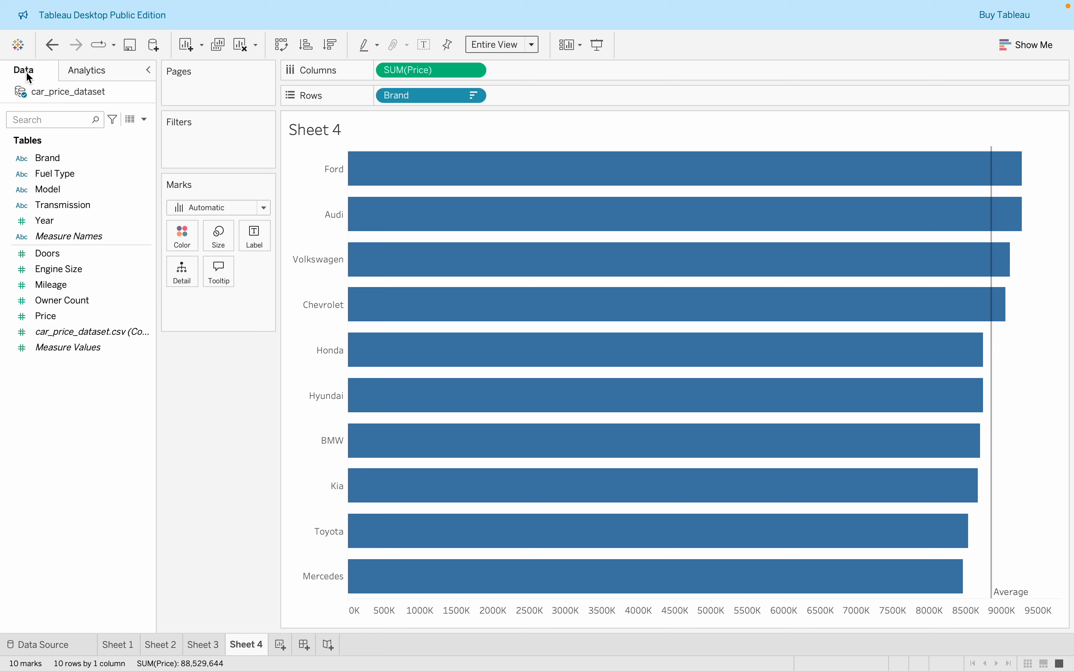
- Create a calculated field named Above Average Sales
{"action": "left_click", "coordinate": [144, 118]}
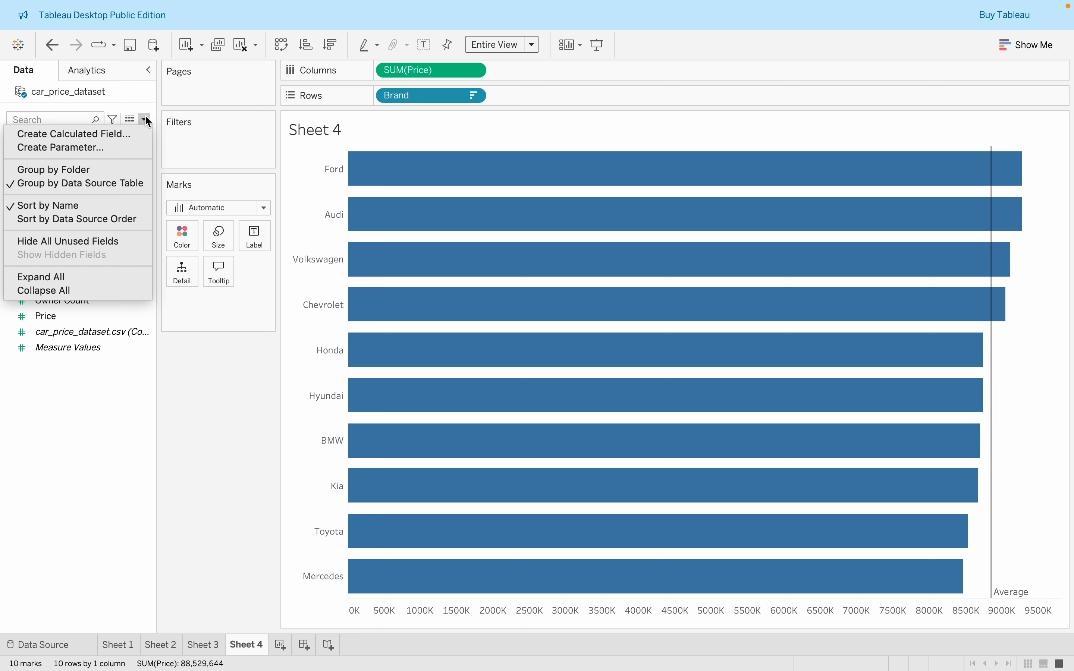
{"action": "left_click", "coordinate": [128, 134]}
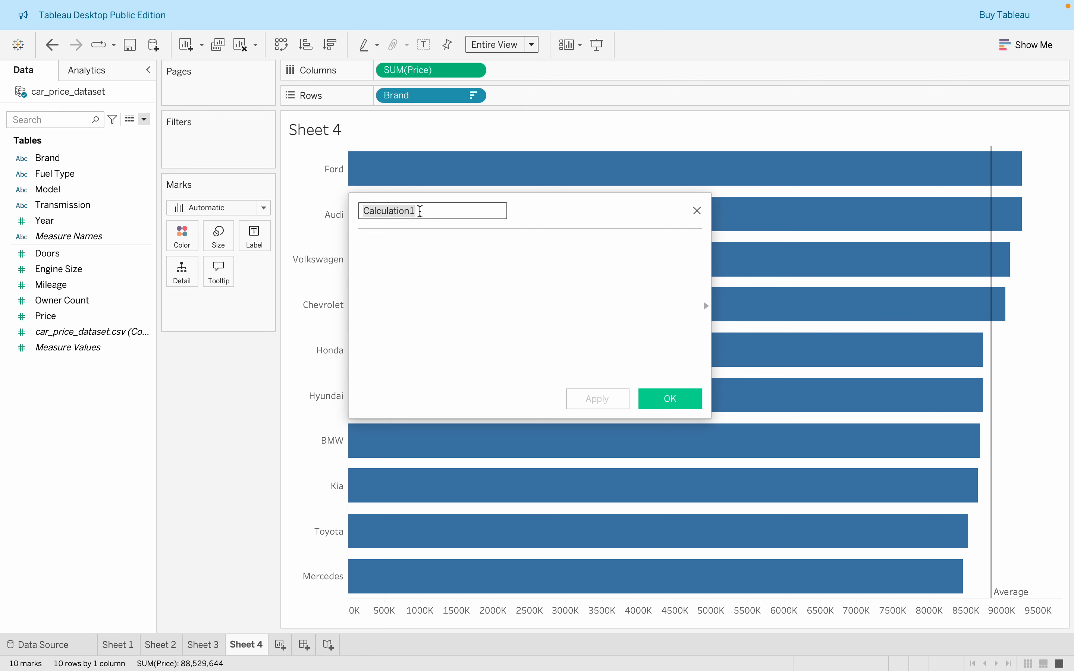
{"action": "key", "text": "BackSpace"}
{"action": "type", "text": "Abov"}
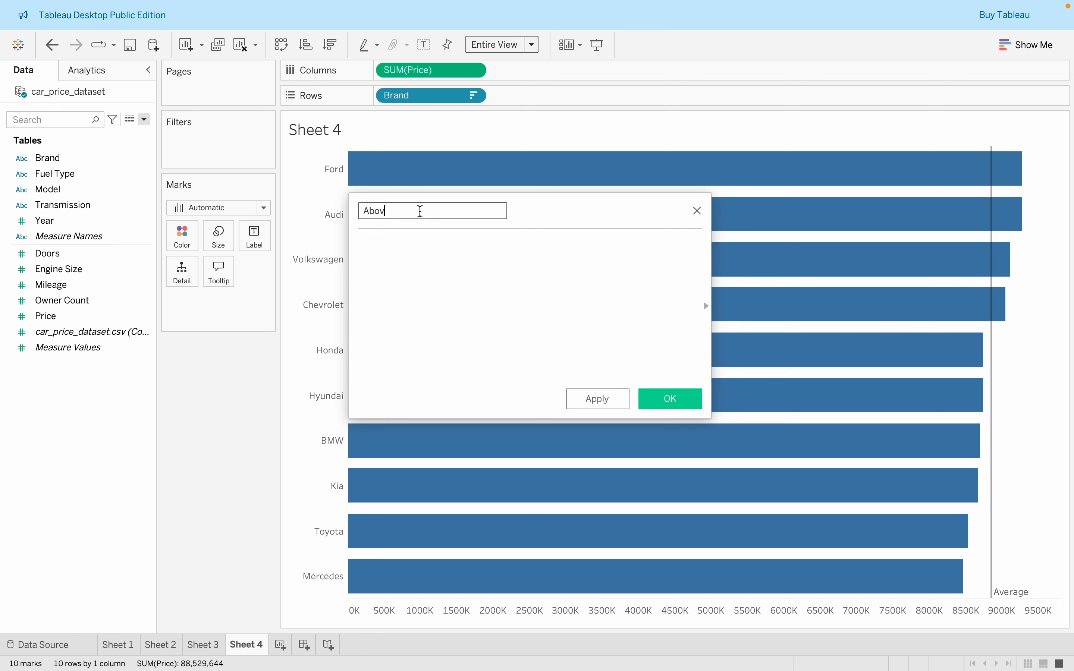
{"action": "type", "text": "e Average Sales"}
- Define the calculated field as SUM([Price])>=WINDOW_AVG(SUM([Price])) and save it
{"action": "left_click", "coordinate": [468, 305]}
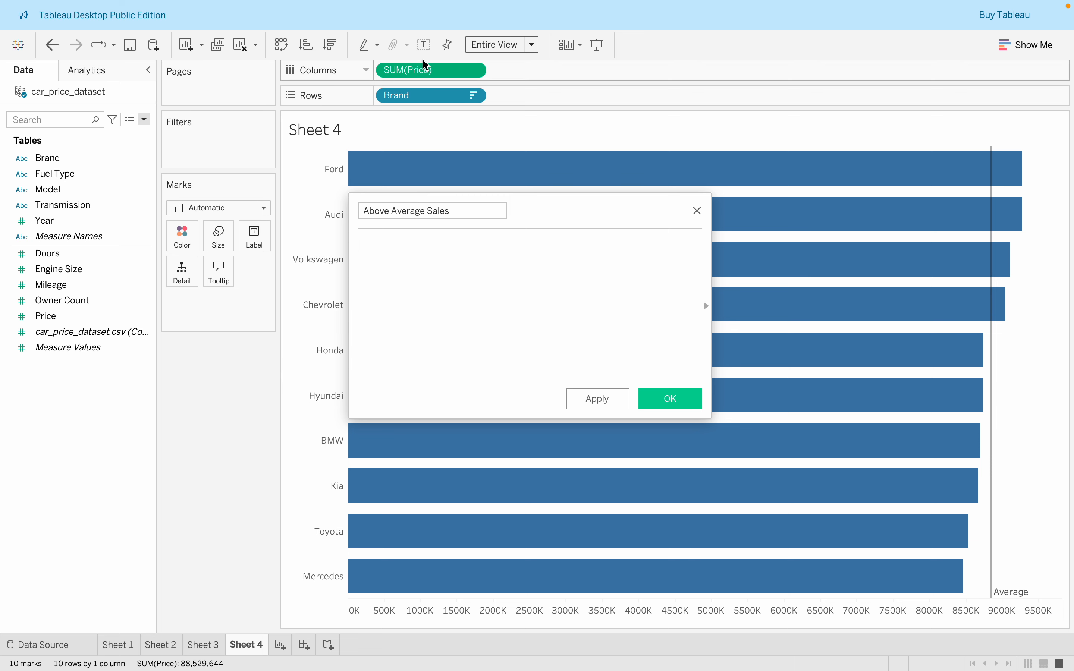
{"action": "left_click_drag", "start_coordinate": [424, 71], "coordinate": [429, 313]}
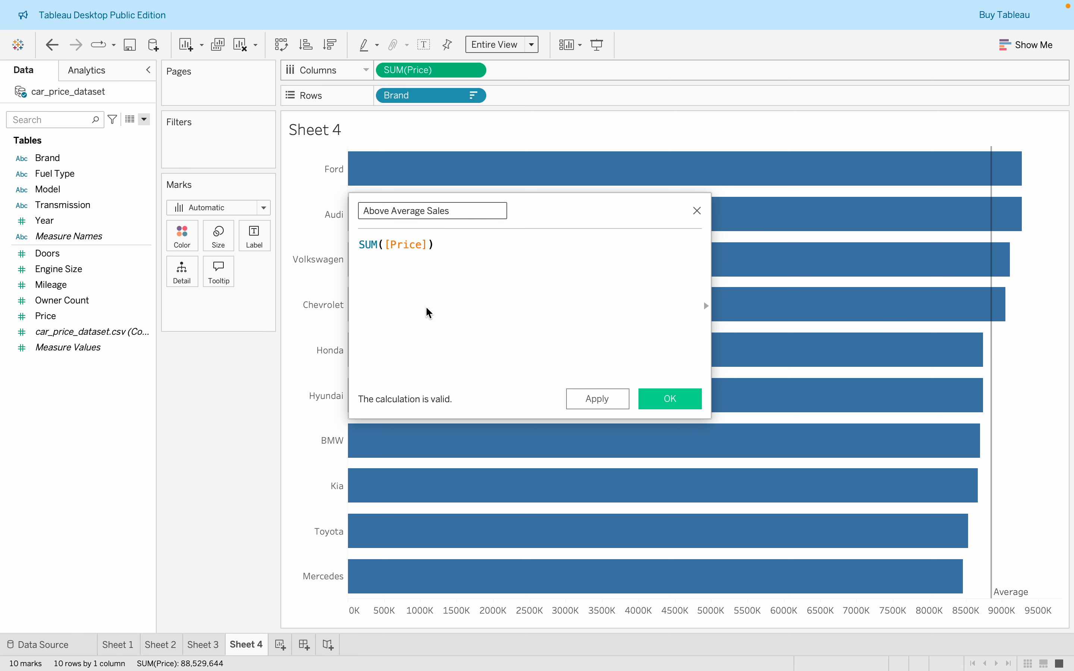
{"action": "type", "text": ">="}
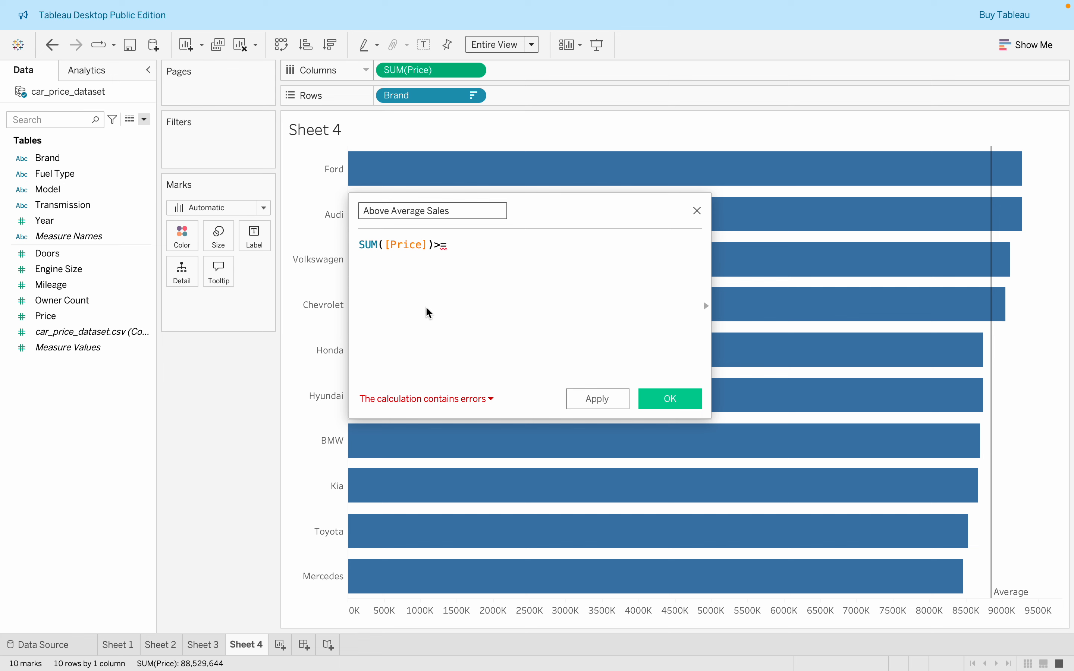
{"action": "type", "text": "Win"}
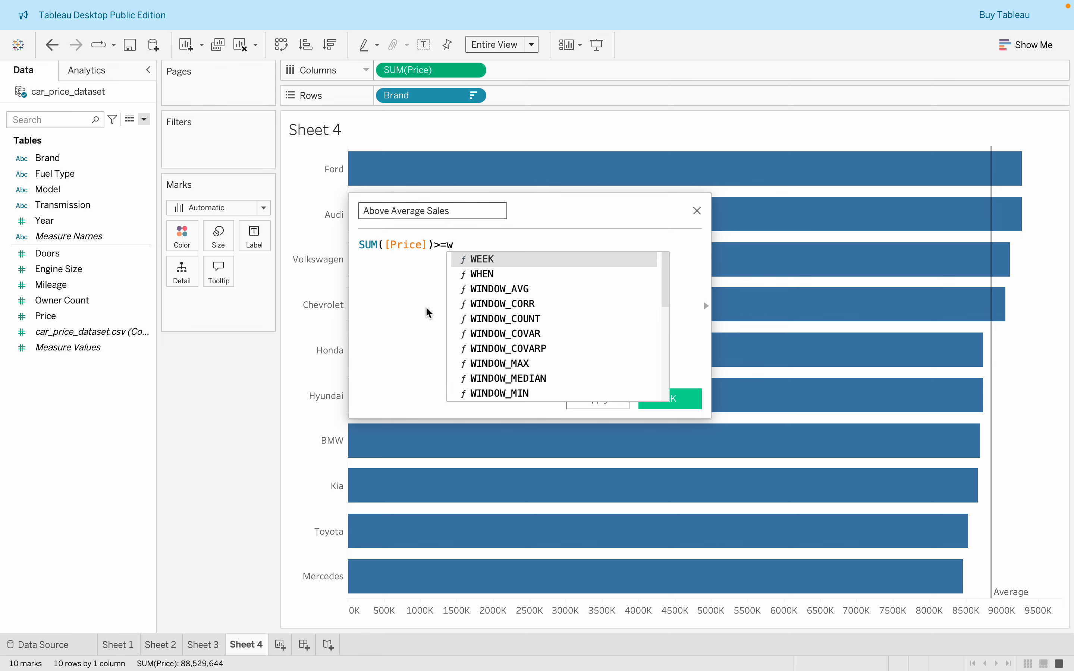
{"action": "double_click", "coordinate": [515, 260]}
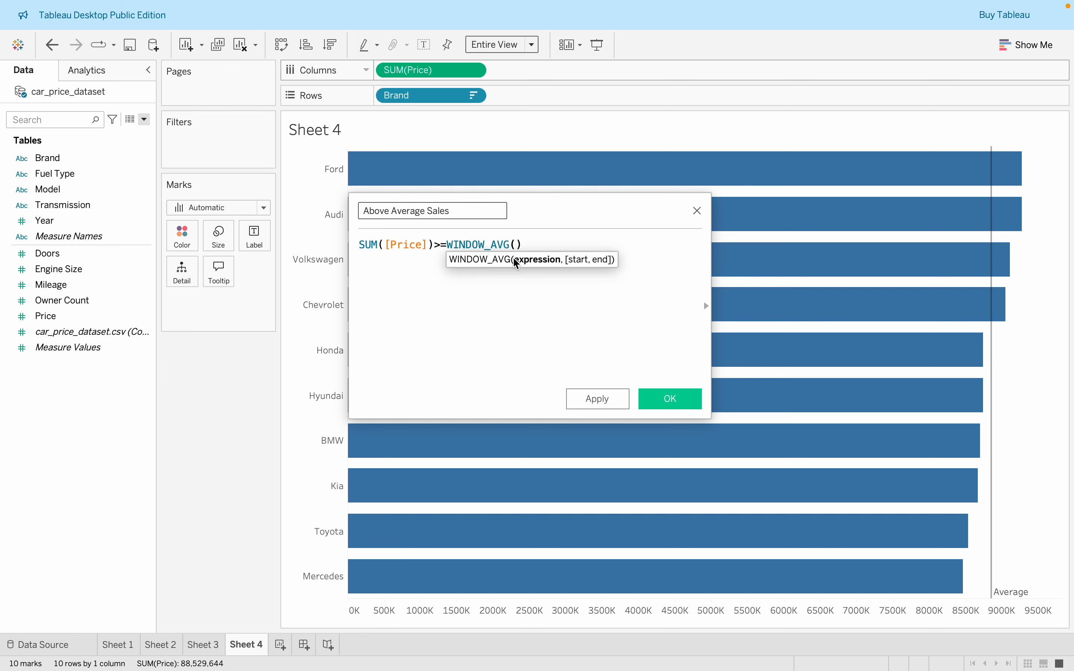
{"action": "left_click_drag", "start_coordinate": [408, 72], "coordinate": [515, 254]}
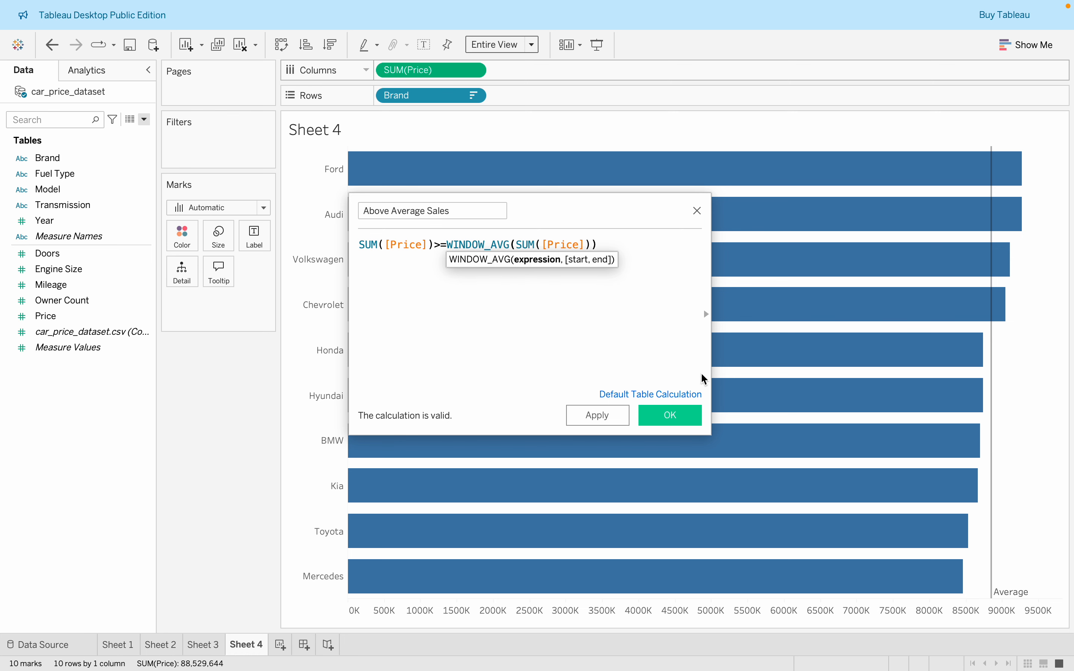
{"action": "left_click", "coordinate": [670, 415]}
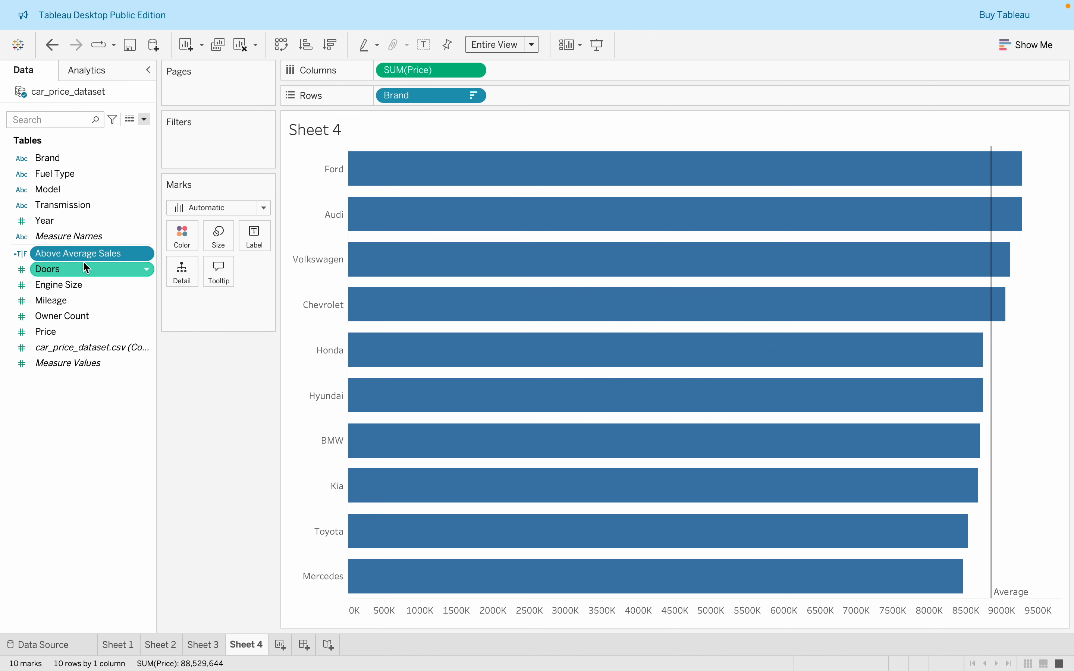
- Color the brand bars by the Above Average Sales field
{"action": "left_click_drag", "start_coordinate": [84, 256], "coordinate": [185, 239]}
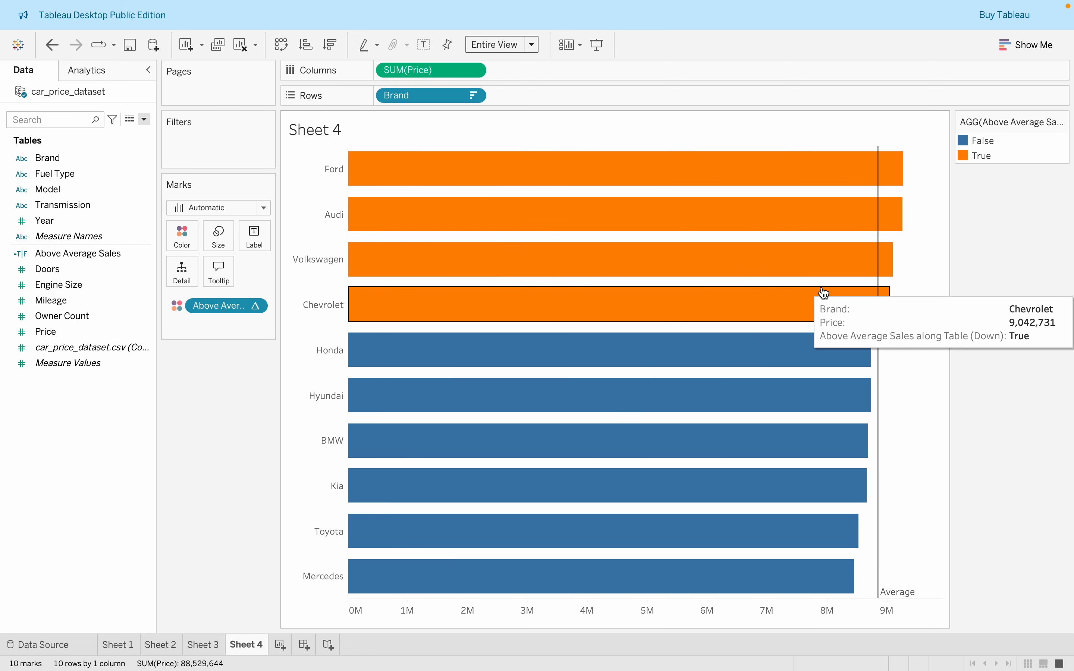
{"action": "mouse_move", "coordinate": [887, 345]}
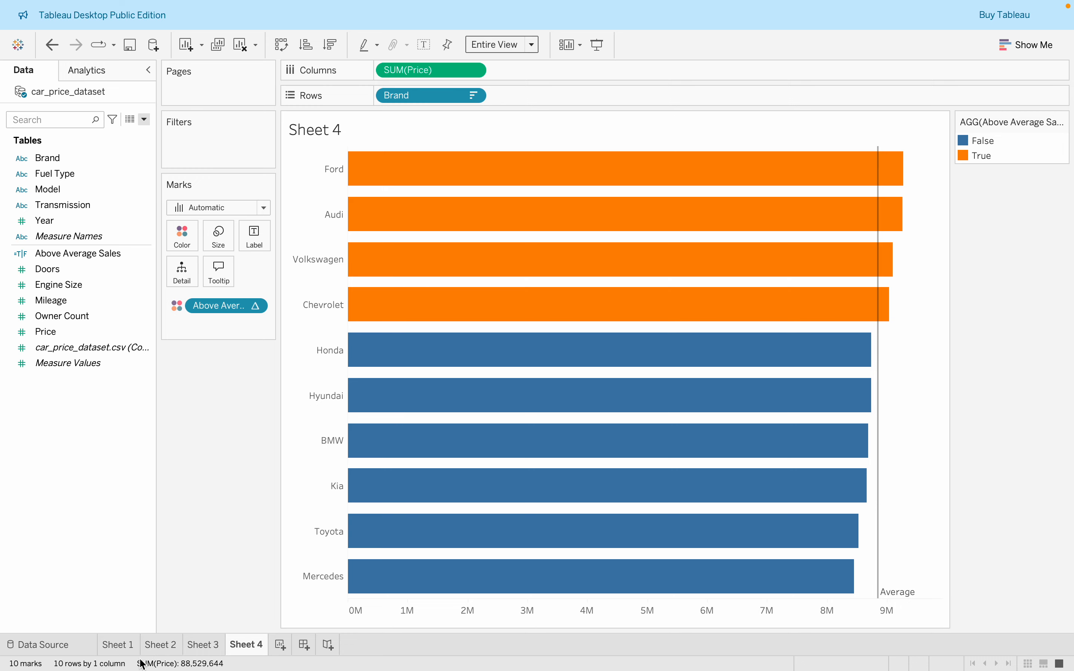
- Rename Sheet 2, which holds the vertical price-by-brand bar chart, as Bar graph
{"action": "left_click", "coordinate": [121, 646]}
{"action": "left_click", "coordinate": [167, 648]}
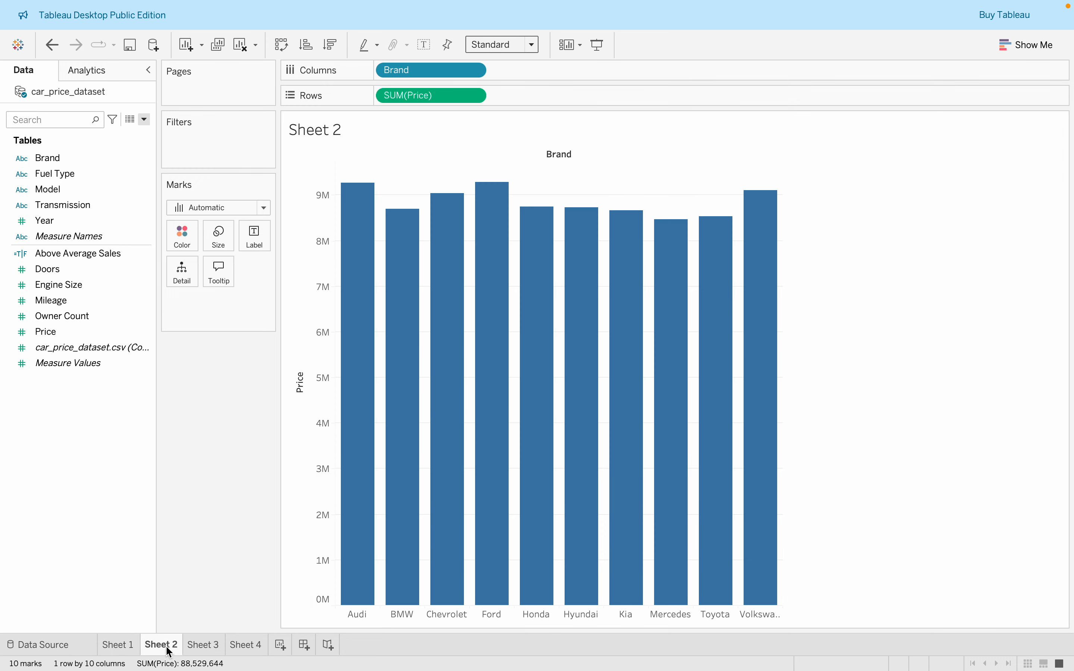
{"action": "right_click", "coordinate": [169, 649]}
{"action": "left_click", "coordinate": [236, 488]}
{"action": "type", "text": "Bar graphy"}
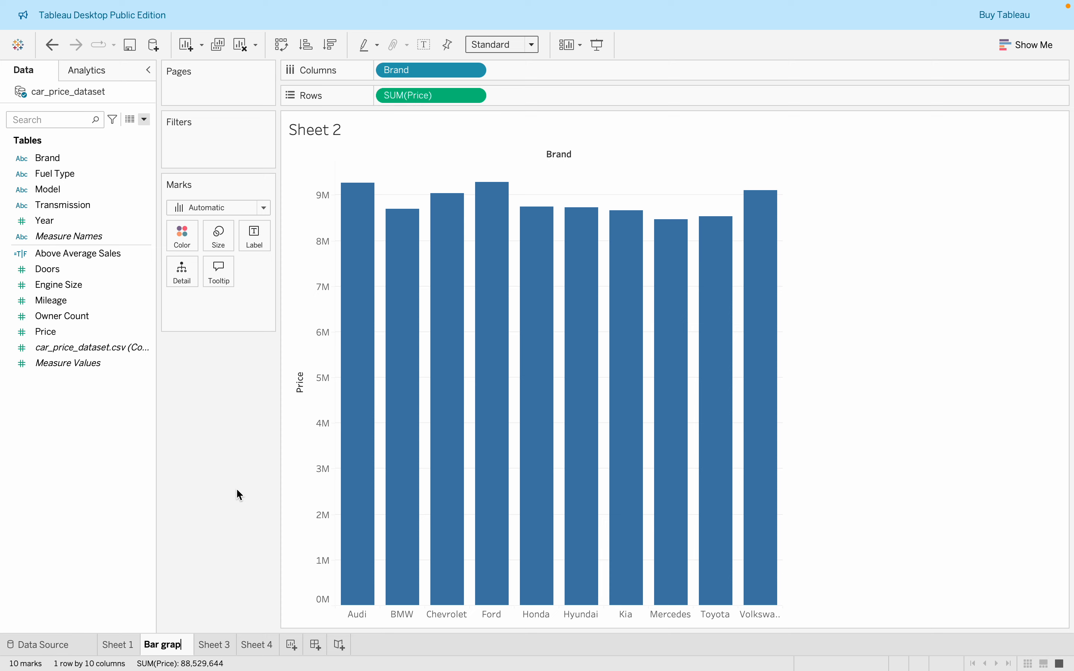
{"action": "key", "text": "BackSpace"}
- Rename Sheet 3, which holds the line chart with circle marks, as line graph
{"action": "left_click", "coordinate": [229, 648]}
{"action": "right_click", "coordinate": [228, 648]}
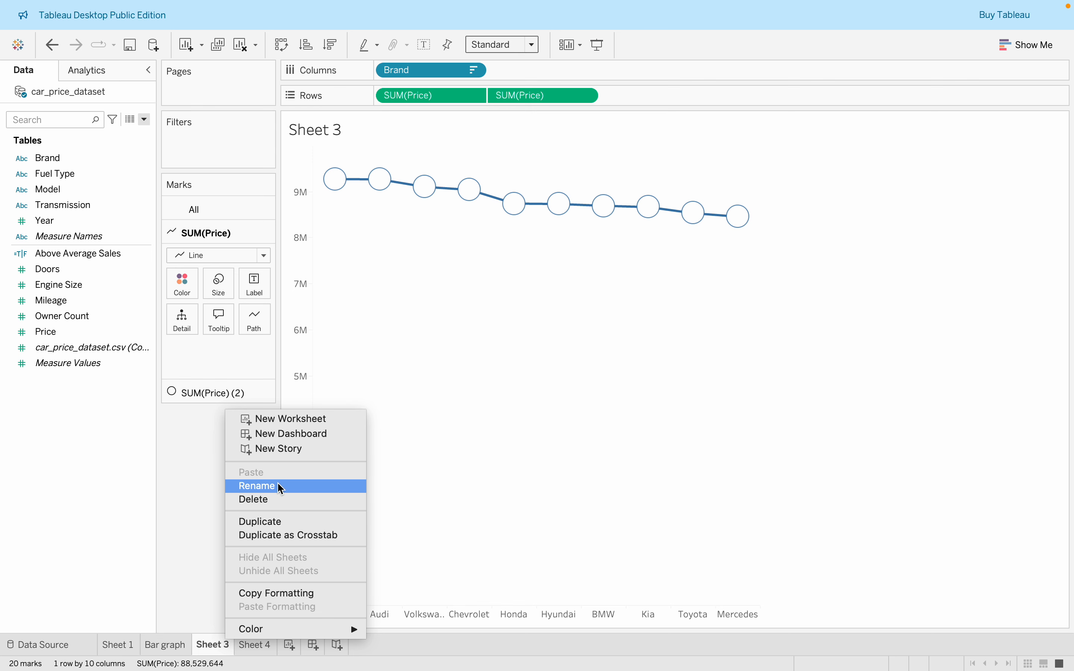
{"action": "left_click", "coordinate": [266, 486]}
{"action": "type", "text": "line grap"}
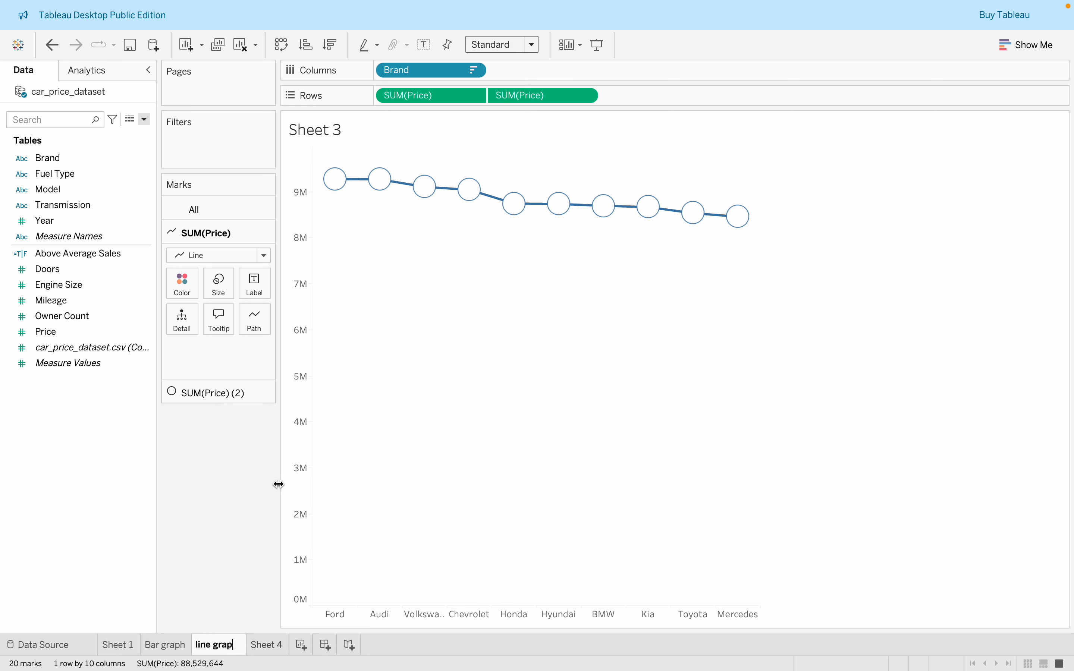
{"action": "type", "text": "h"}
{"action": "key", "text": "Return"}
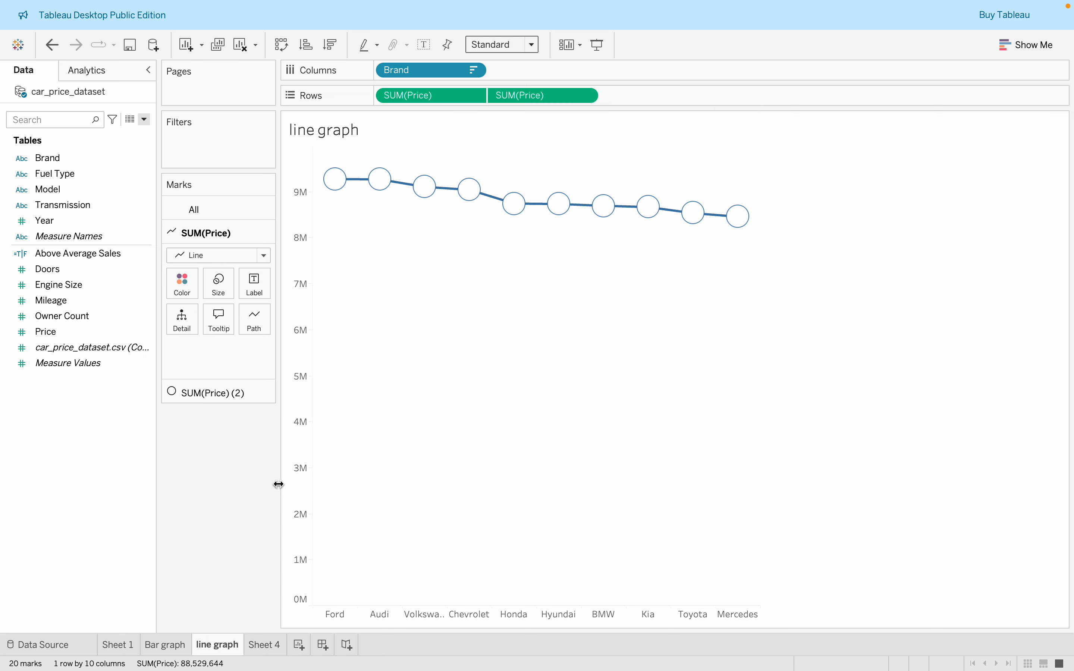
- Rename Sheet 4, the sorted bar chart with above-average highlighting, as Average
{"action": "left_click", "coordinate": [268, 651]}
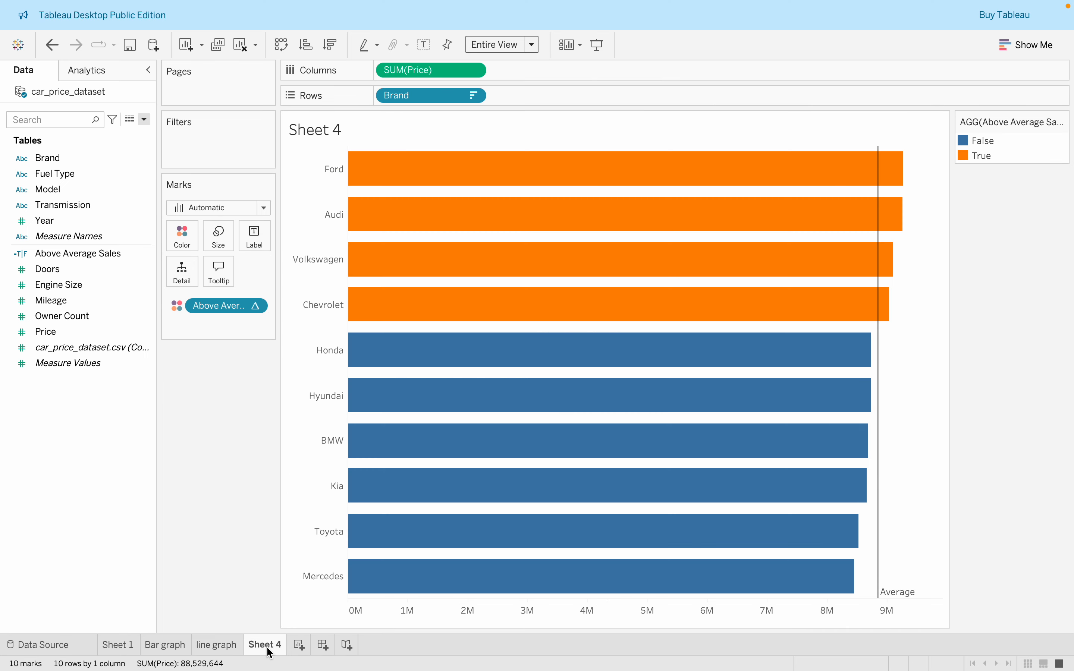
{"action": "right_click", "coordinate": [269, 653]}
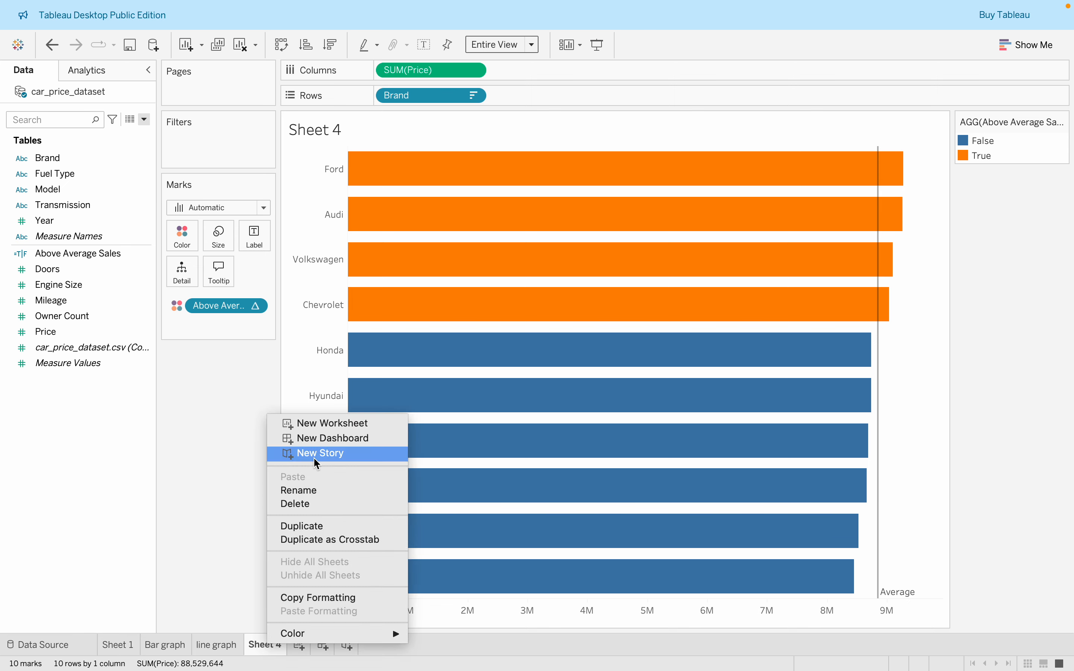
{"action": "left_click", "coordinate": [315, 492]}
{"action": "type", "text": "Average"}
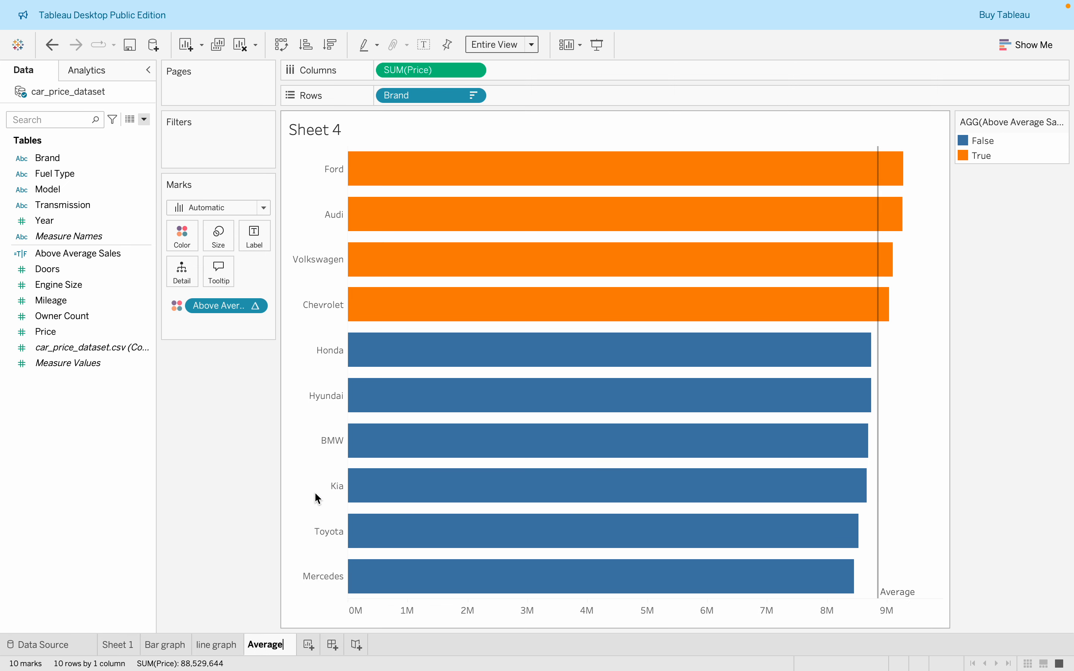
{"action": "key", "text": "Return"}
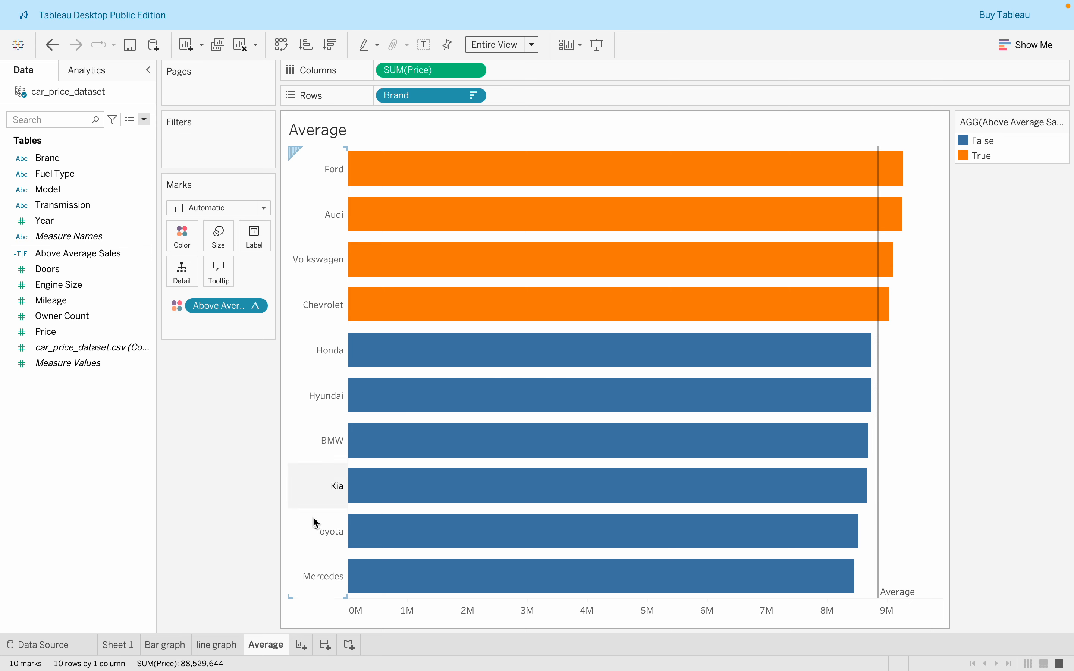
- Create a new dashboard and set its minimum size to 1200 px wide by 600 px high
{"action": "left_click", "coordinate": [326, 646]}
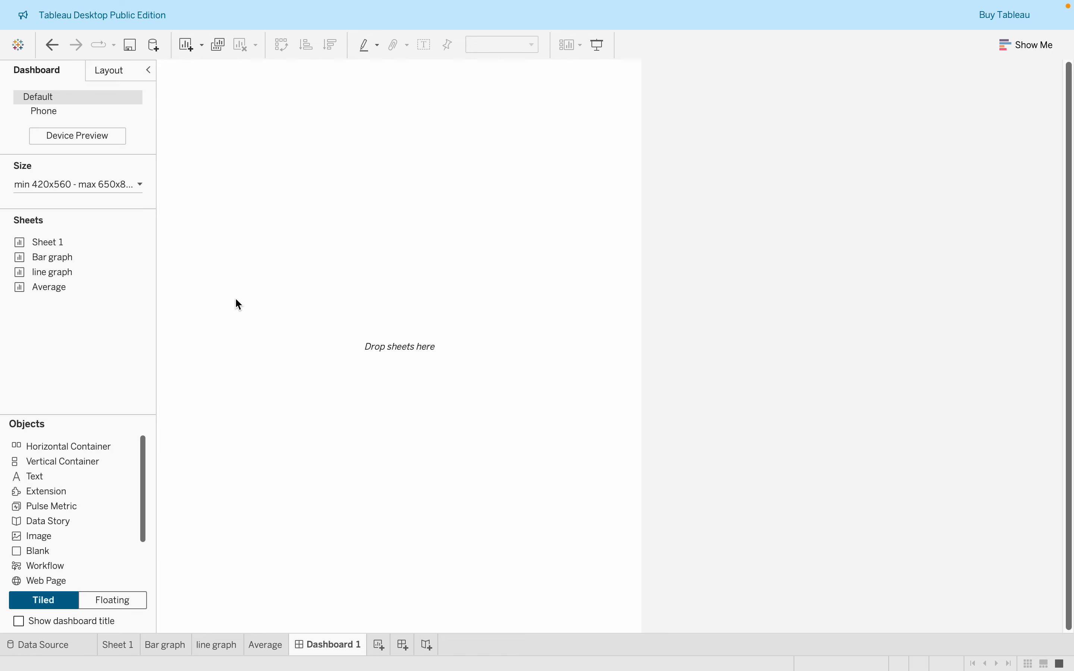
{"action": "left_click", "coordinate": [138, 184]}
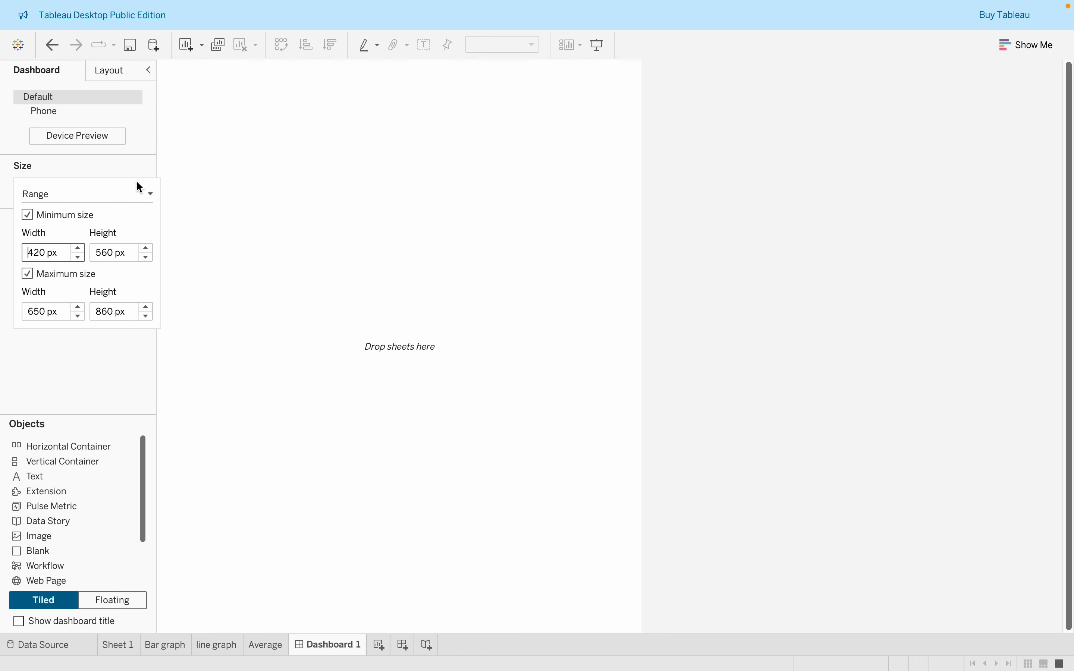
{"action": "double_click", "coordinate": [45, 252]}
{"action": "type", "text": "1200"}
{"action": "double_click", "coordinate": [107, 253]}
{"action": "key", "text": "BackSpace"}
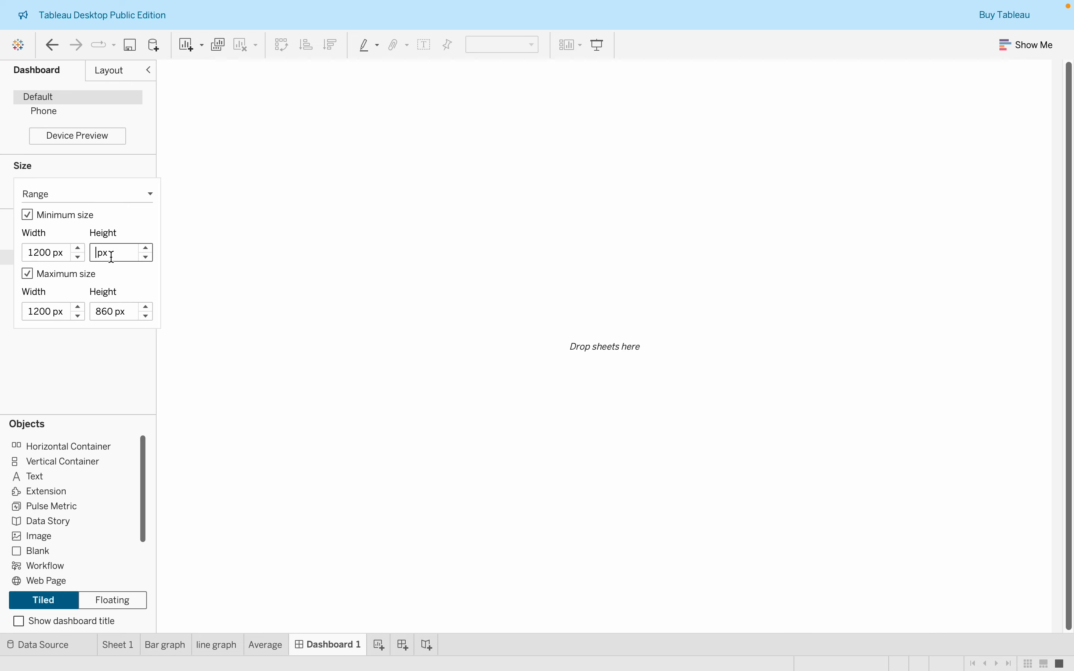
{"action": "type", "text": "600"}
{"action": "key", "text": "Return"}
{"action": "left_click", "coordinate": [114, 360]}
{"action": "mouse_move", "coordinate": [116, 272]}
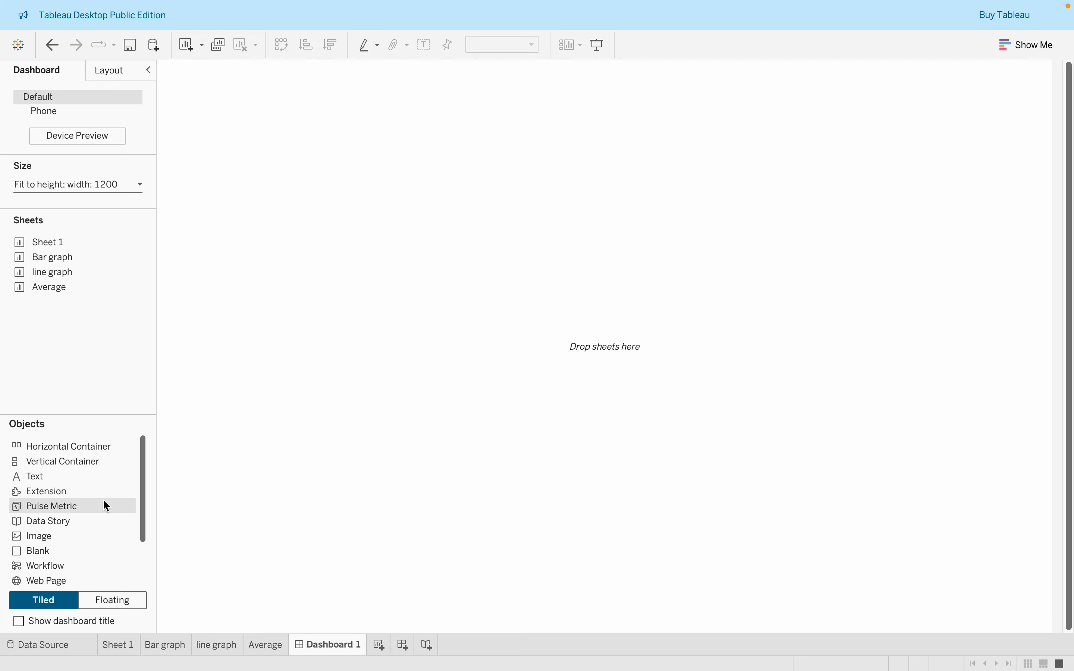
- Add a floating vertical container to the dashboard and position it at x 0, y 0
{"action": "left_click", "coordinate": [103, 464]}
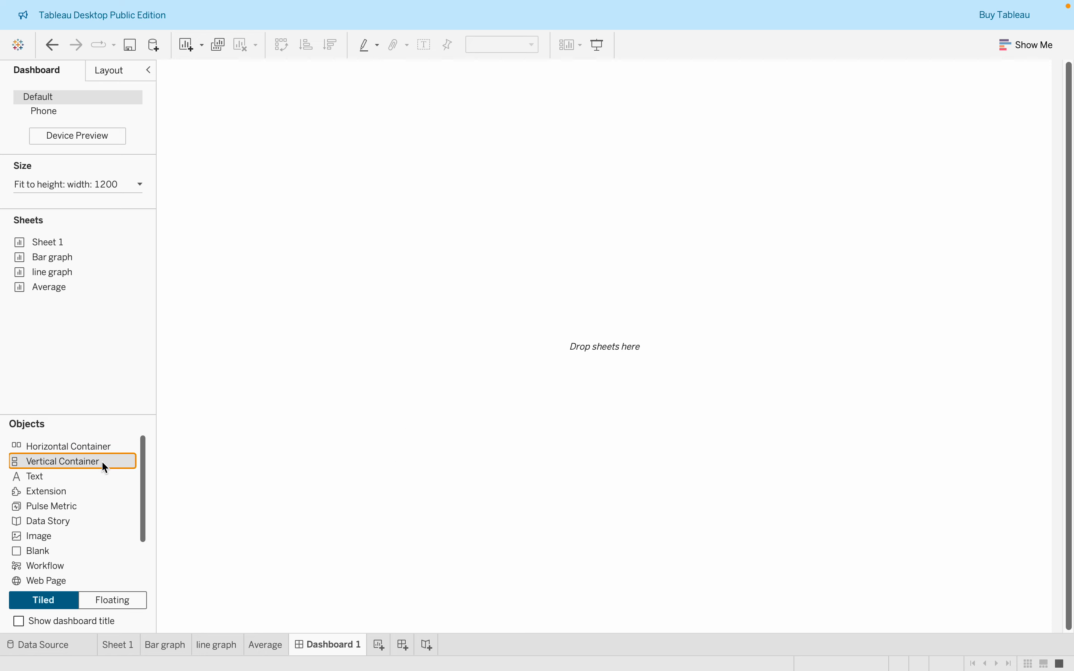
{"action": "left_click_drag", "start_coordinate": [101, 461], "coordinate": [329, 149]}
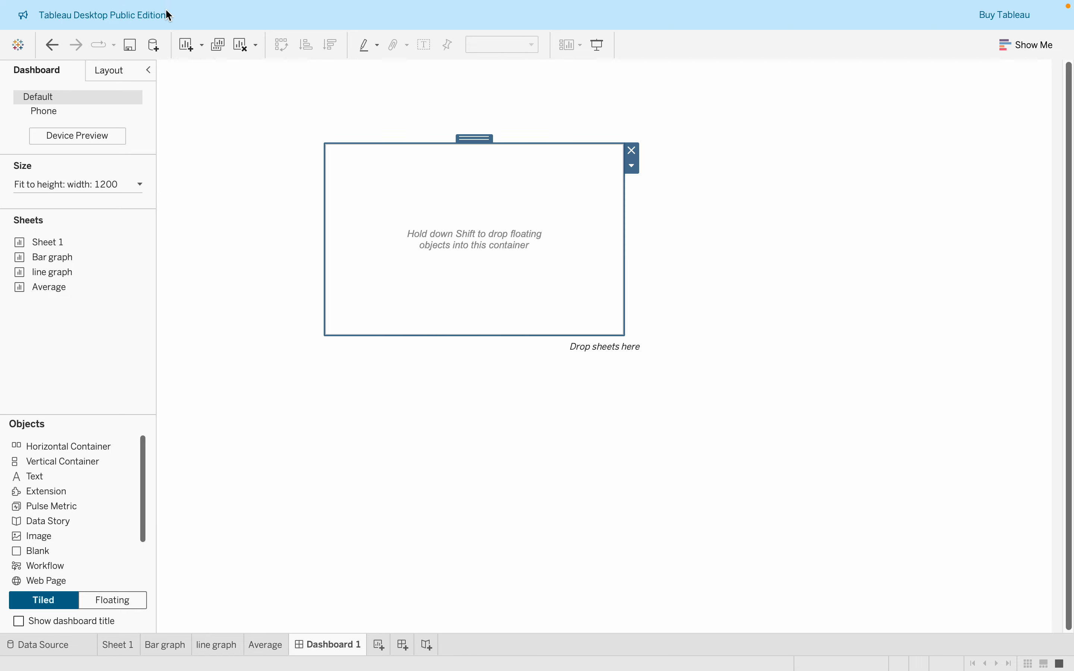
{"action": "left_click", "coordinate": [114, 70]}
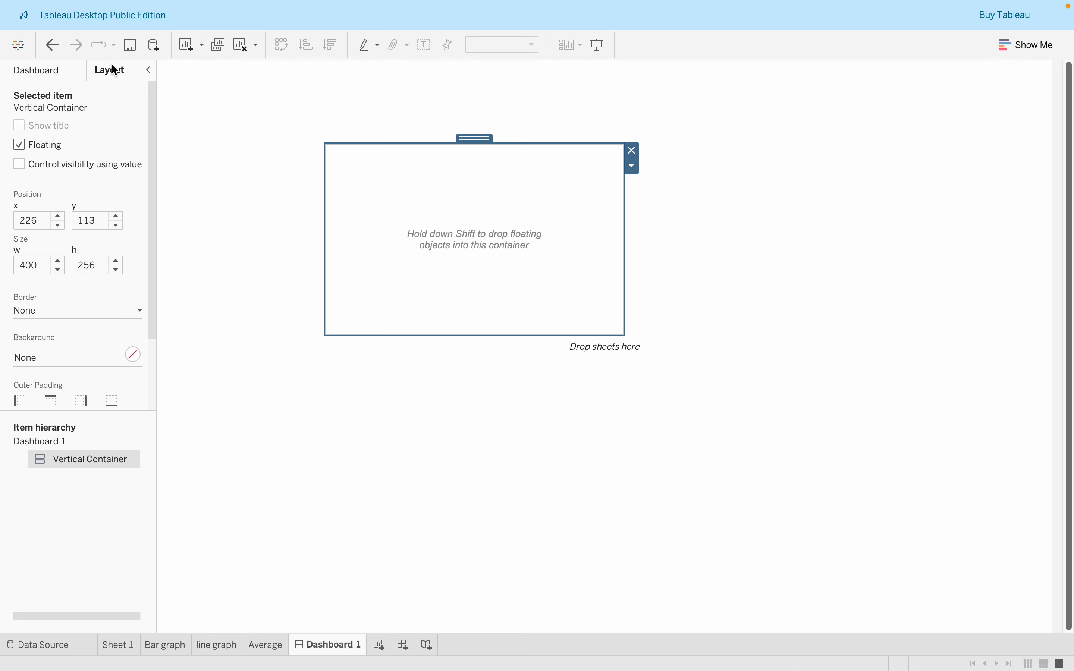
{"action": "double_click", "coordinate": [31, 219]}
{"action": "key", "text": "BackSpace"}
{"action": "type", "text": "0"}
{"action": "key", "text": "Tab"}
{"action": "type", "text": "0"}
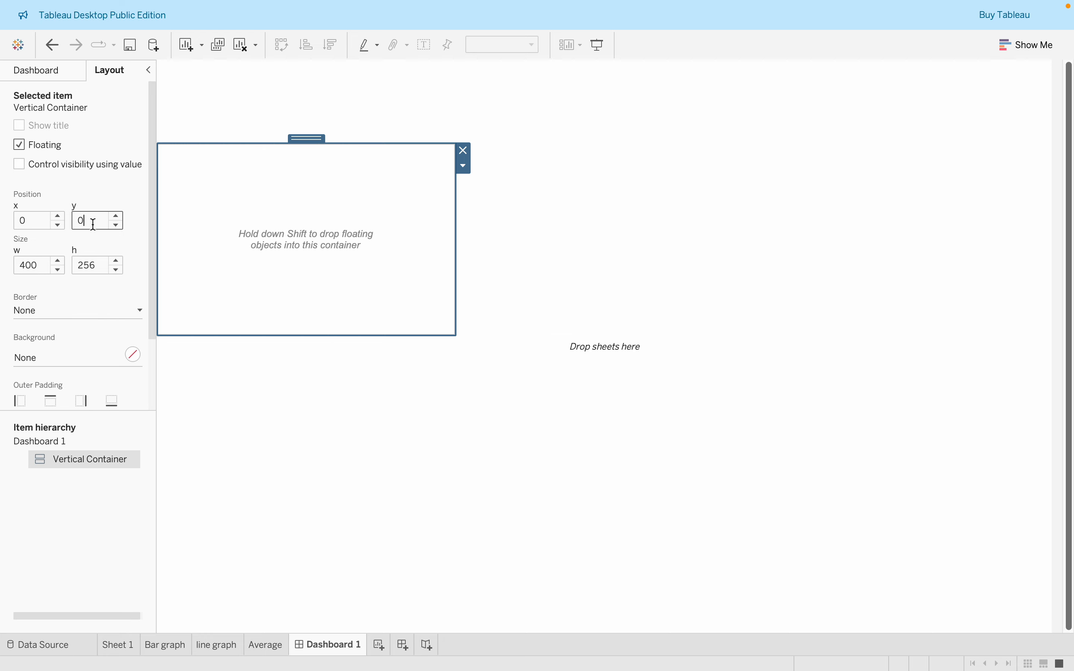
{"action": "left_click", "coordinate": [100, 243]}
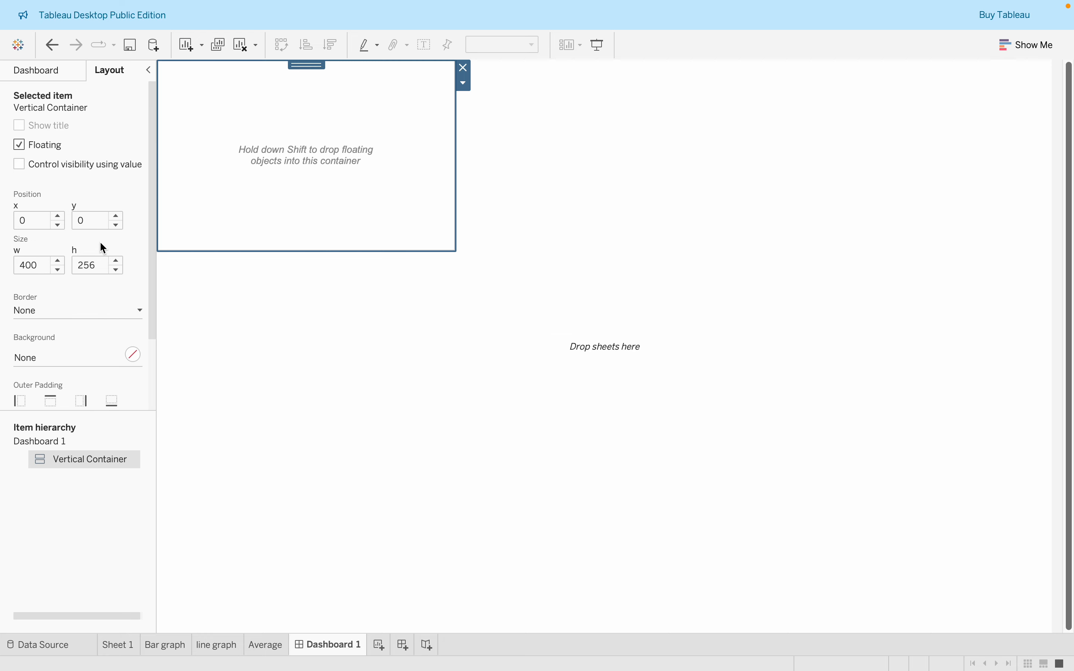
- Set the vertical container's size to 1200 wide by 600 high
{"action": "double_click", "coordinate": [34, 266]}
{"action": "type", "text": "1200"}
{"action": "double_click", "coordinate": [96, 267]}
{"action": "type", "text": "600"}
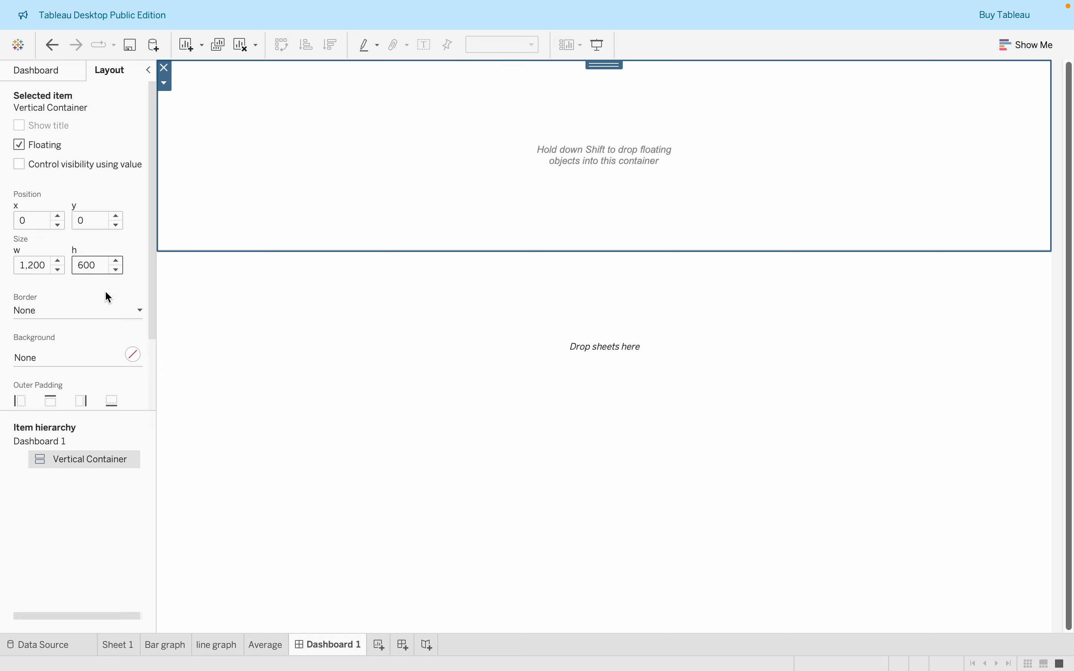
{"action": "key", "text": "Return"}
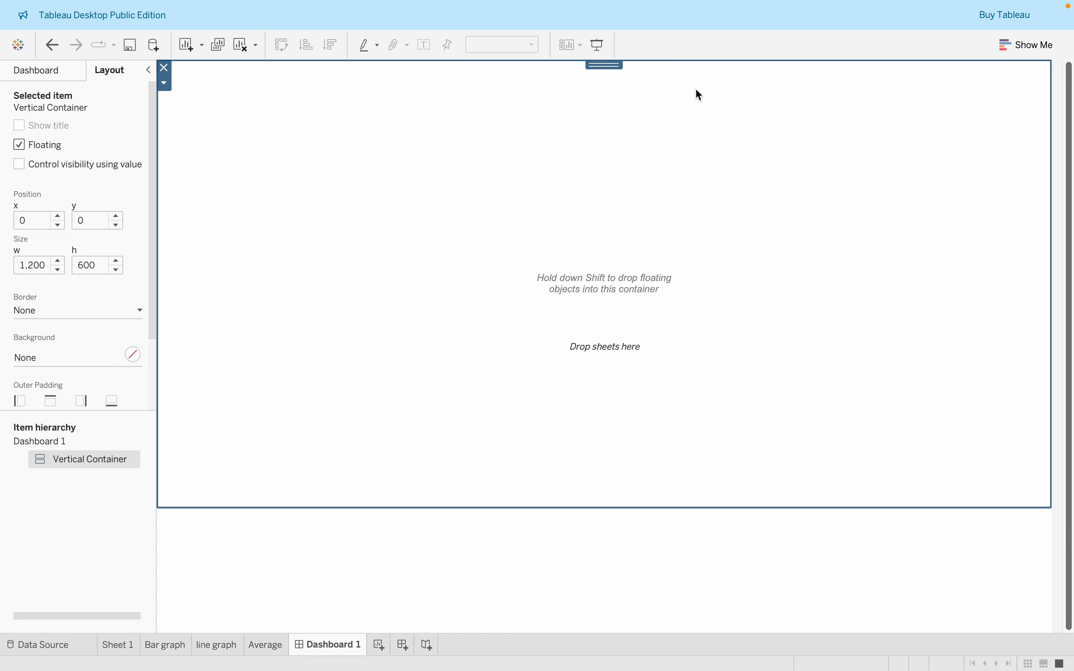
- Place a text object in the vertical container with the title CAR SALES DASHBOARD
{"action": "left_click", "coordinate": [56, 75]}
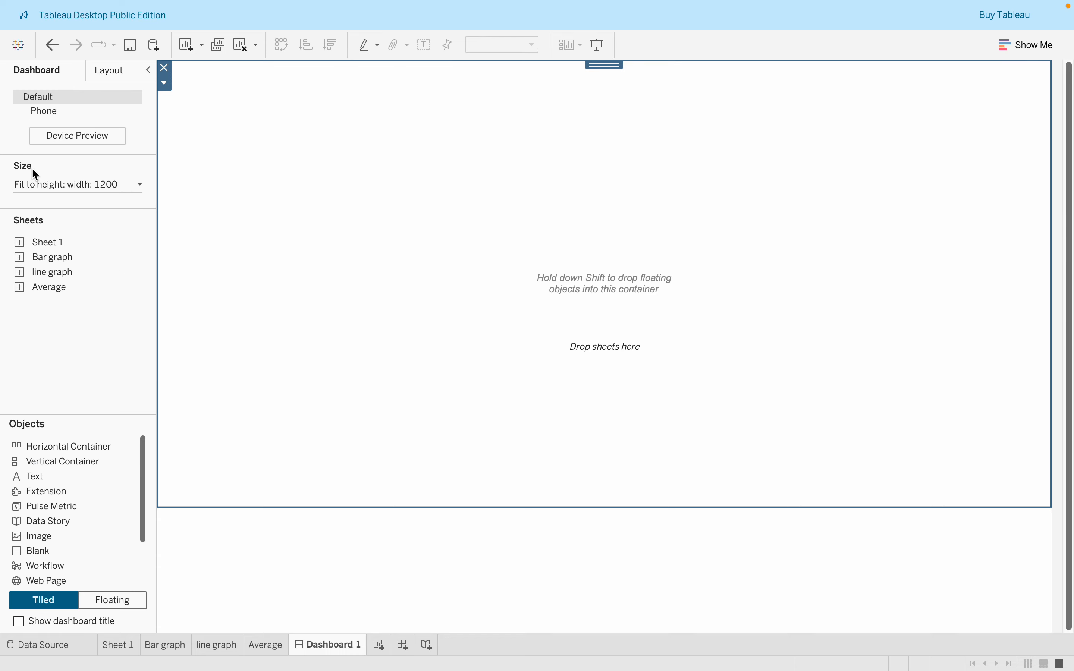
{"action": "mouse_move", "coordinate": [49, 462]}
{"action": "left_mouse_down"}
{"action": "mouse_move", "coordinate": [36, 477]}
{"action": "mouse_move", "coordinate": [245, 345]}
{"action": "mouse_move", "coordinate": [305, 230]}
{"action": "left_mouse_up"}
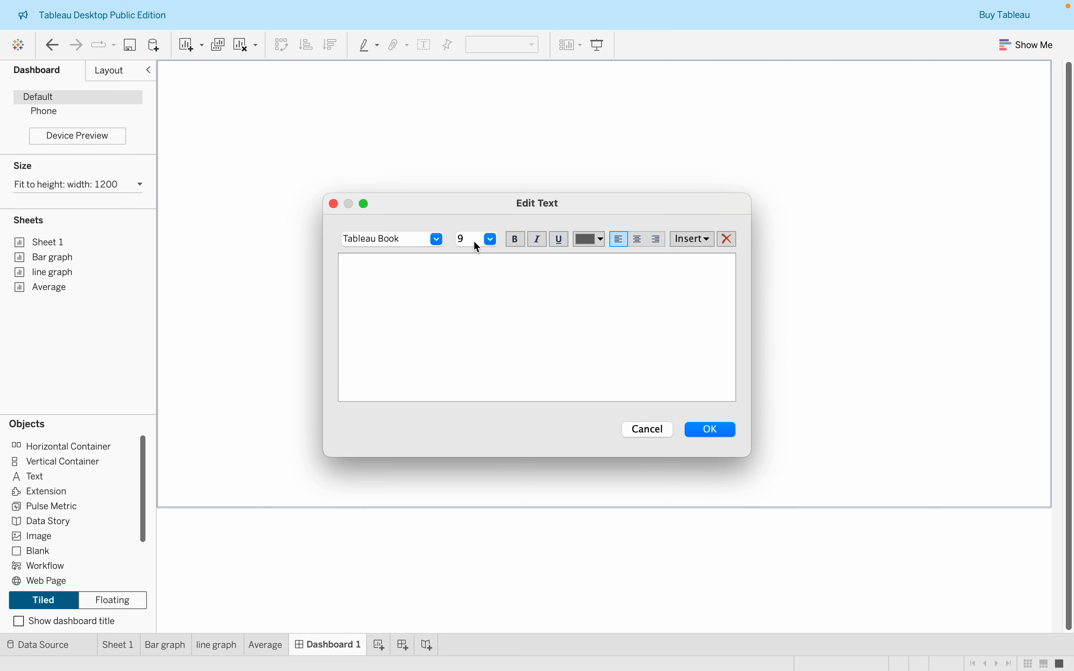
{"action": "type", "text": "CAR SALES DASHBOARD"}
- Format the whole dashboard title at font size 20 in black and apply the text
{"action": "double_click", "coordinate": [438, 263]}
{"action": "key", "text": "super+a"}
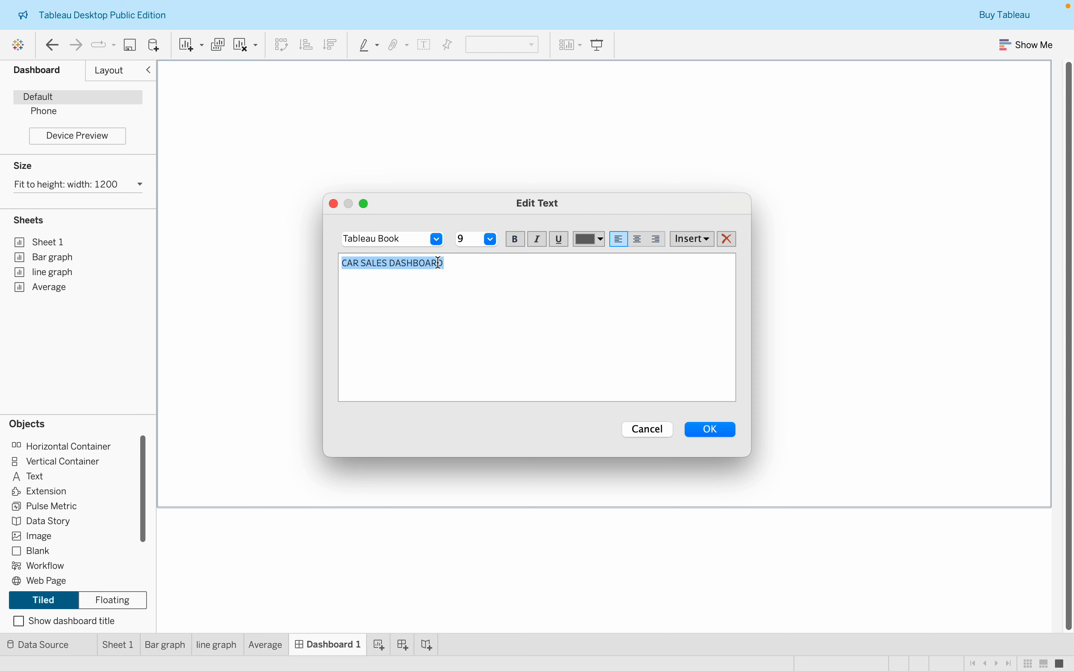
{"action": "left_click", "coordinate": [493, 240]}
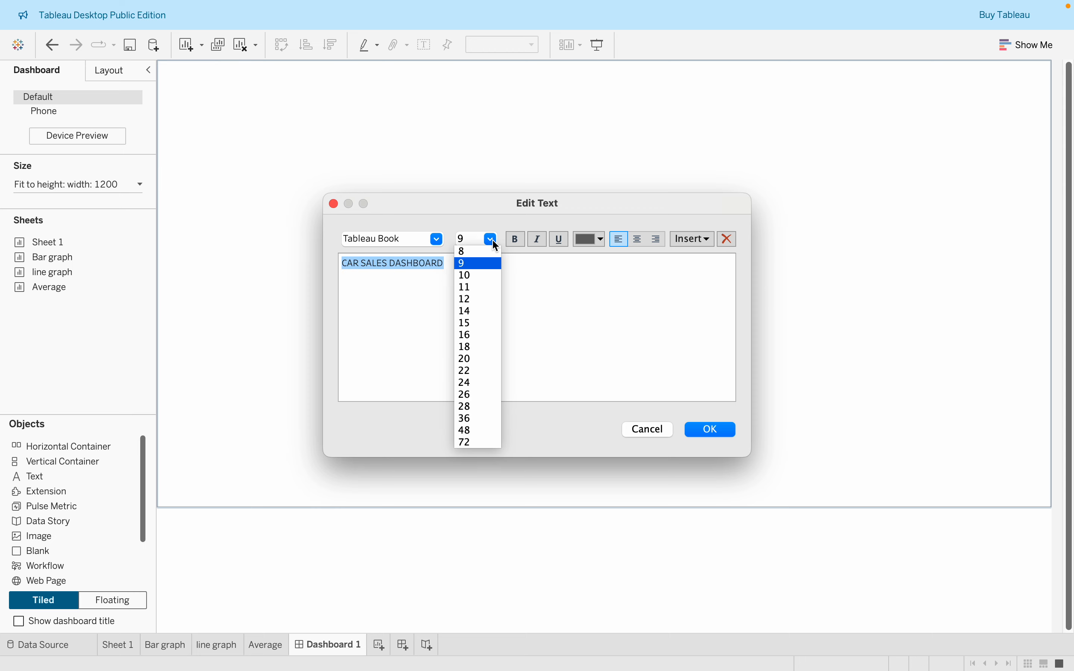
{"action": "left_click", "coordinate": [489, 358]}
{"action": "left_click", "coordinate": [601, 240]}
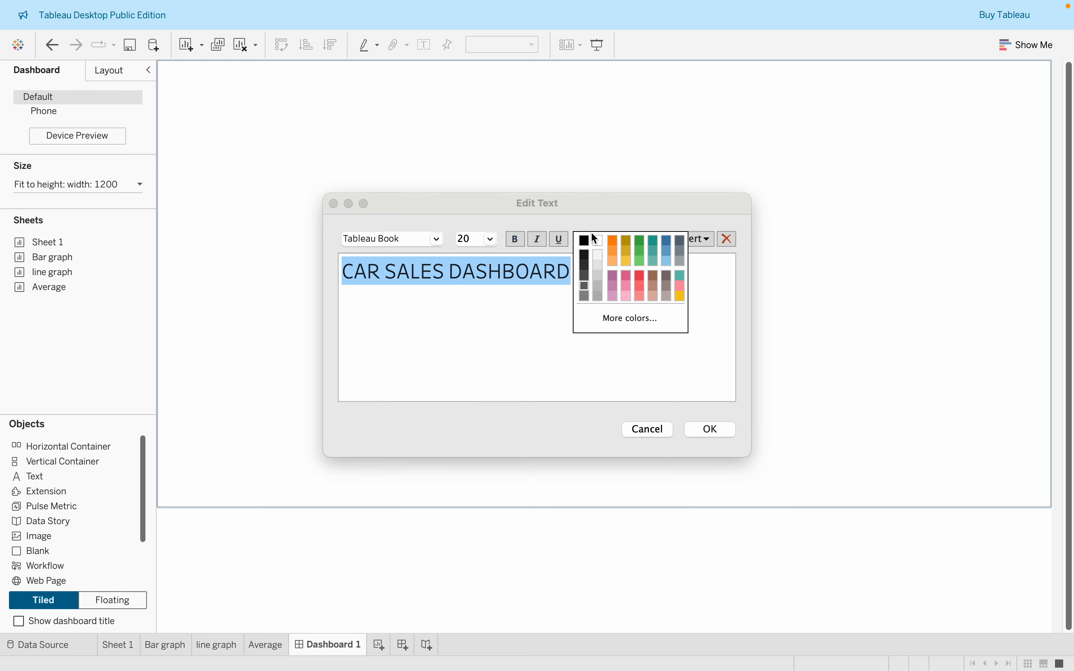
{"action": "left_click", "coordinate": [585, 240]}
{"action": "left_click", "coordinate": [710, 429]}
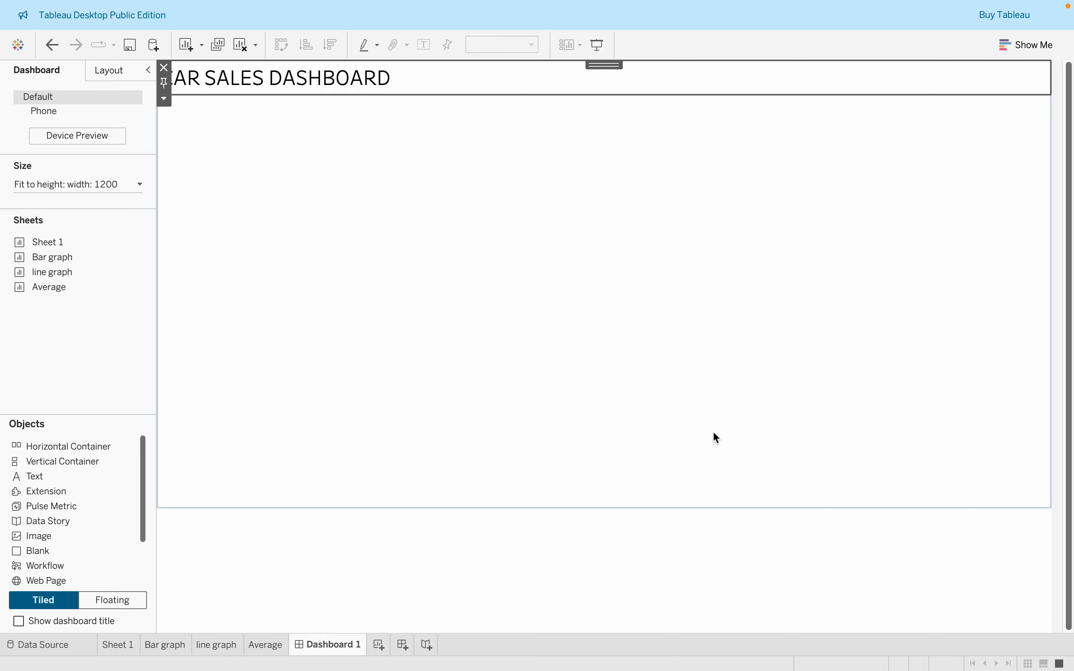
- Add the Bar graph sheet to the container, to the right of the title text
{"action": "left_click", "coordinate": [645, 317]}
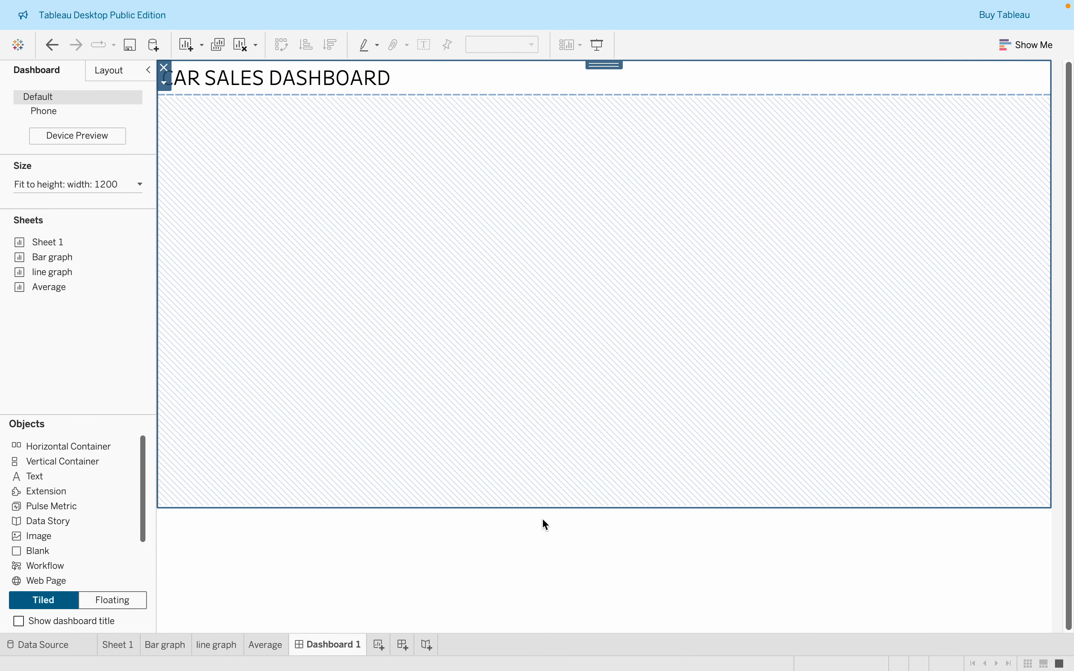
{"action": "left_click", "coordinate": [547, 526]}
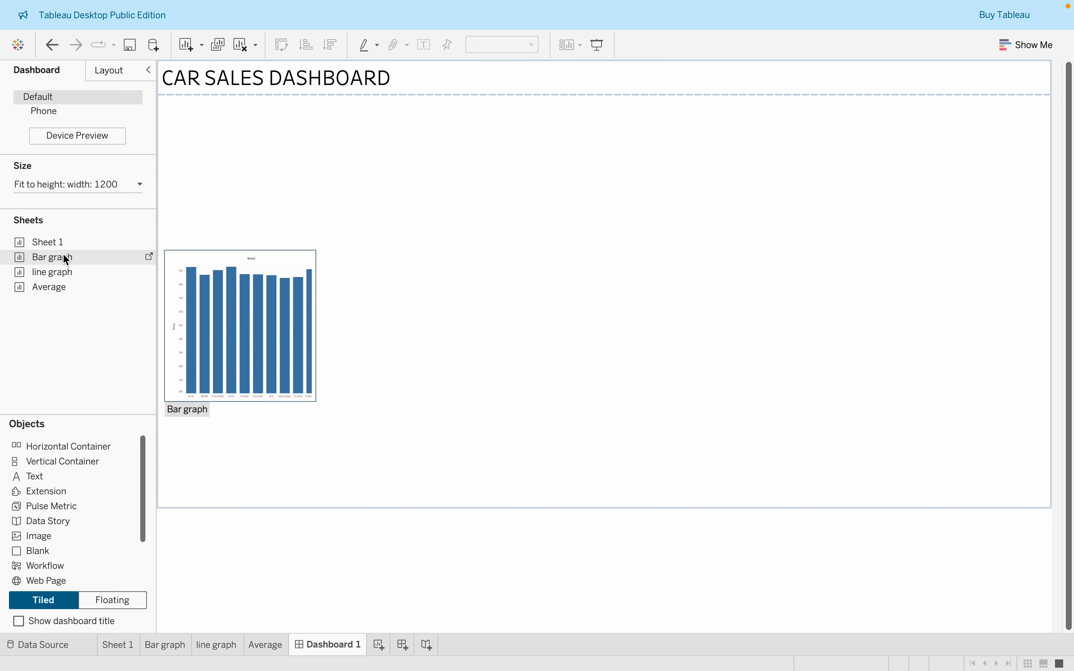
{"action": "mouse_move", "coordinate": [73, 256]}
{"action": "left_click_drag", "start_coordinate": [74, 258], "coordinate": [572, 187]}
{"action": "left_click_drag", "start_coordinate": [882, 157], "coordinate": [1039, 77]}
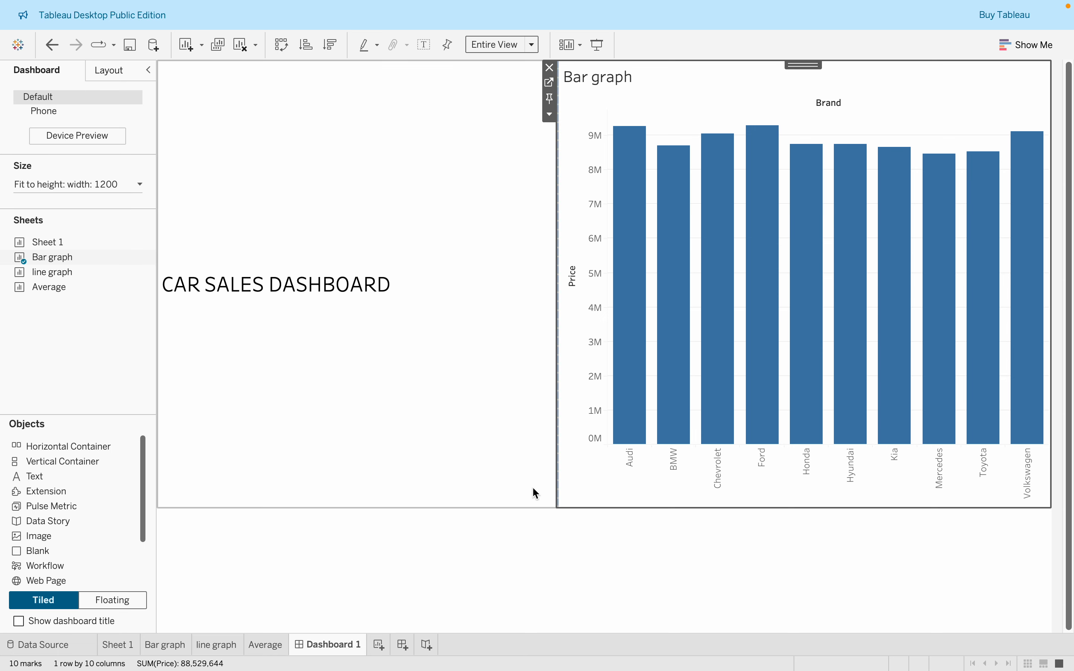
- Try to insert a vertical container between the title text and the bar graph, and undo the insertion
{"action": "left_click_drag", "start_coordinate": [58, 463], "coordinate": [432, 341]}
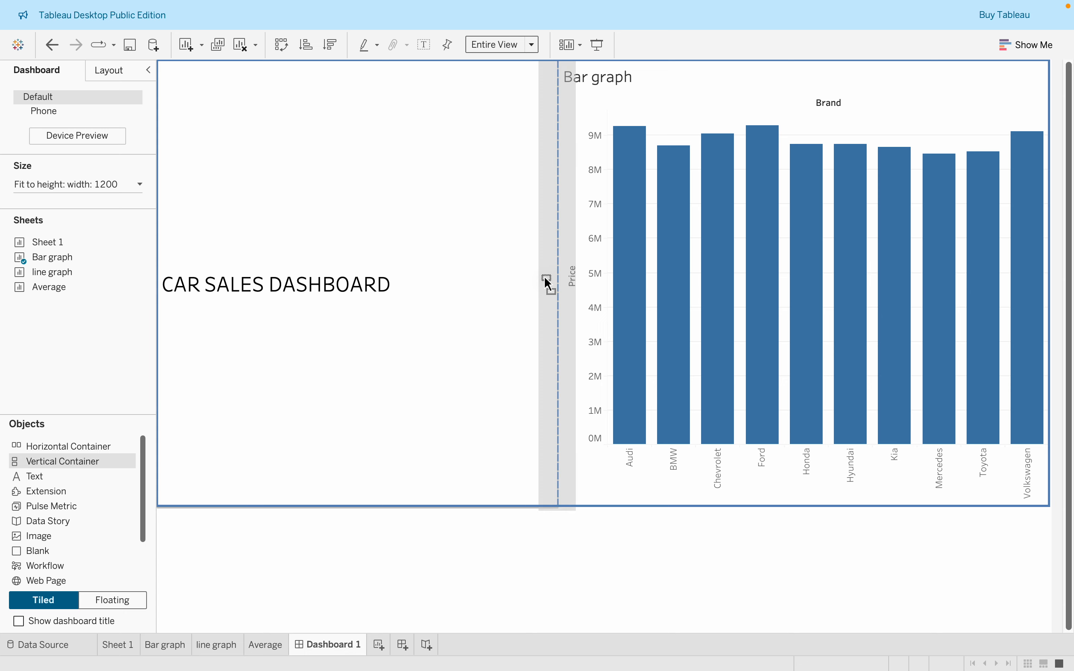
{"action": "left_click_drag", "start_coordinate": [546, 279], "coordinate": [544, 279]}
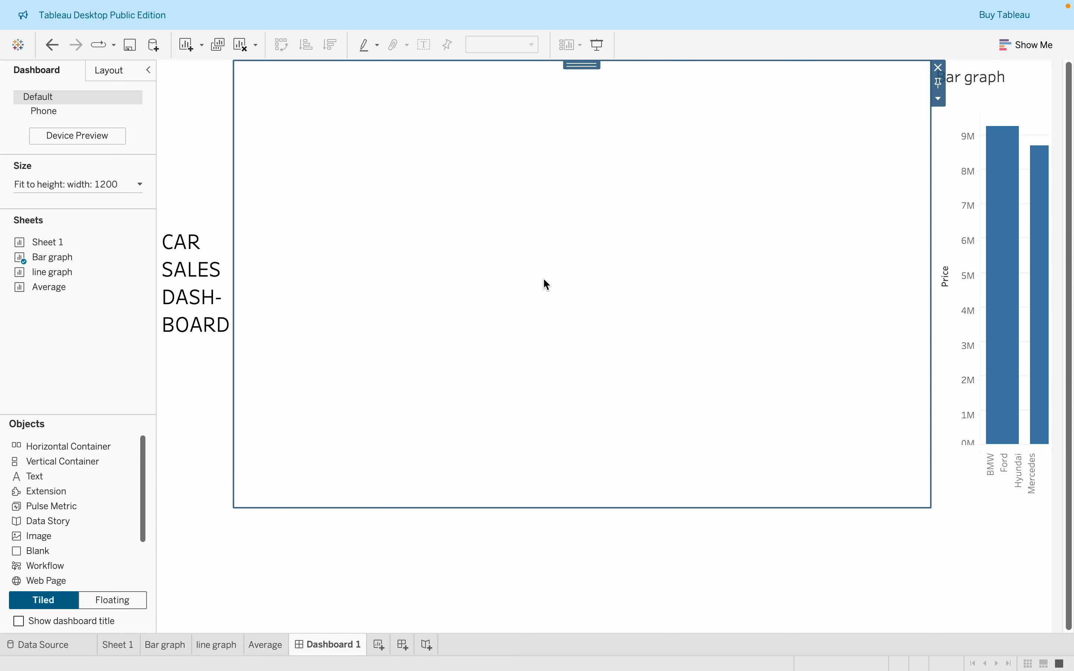
{"action": "key", "text": "ctrl+z"}
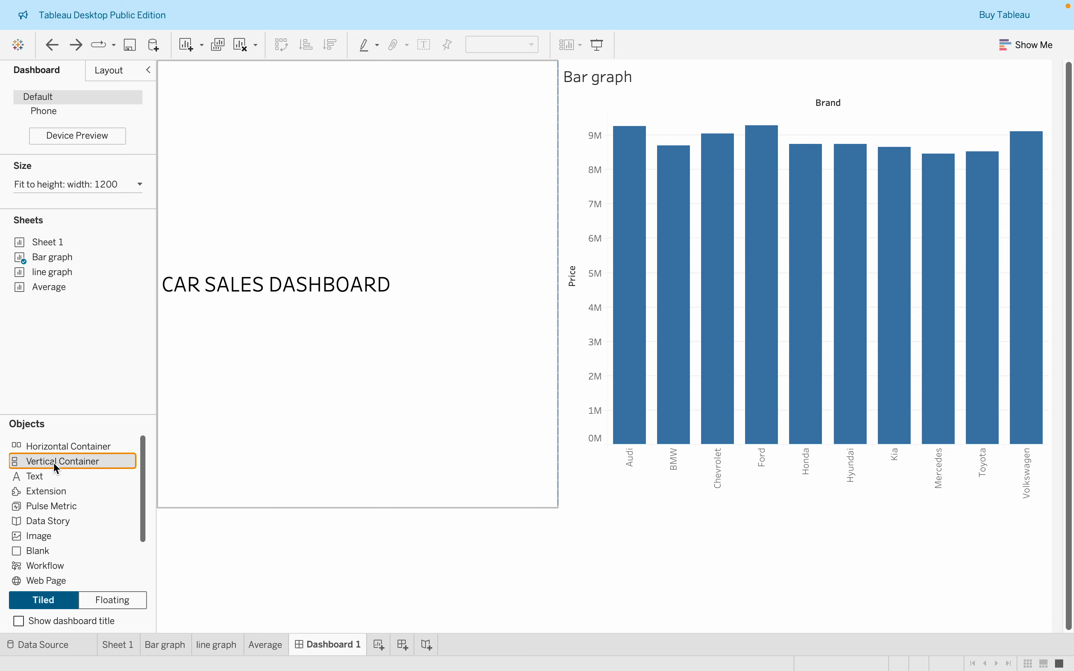
- Insert a vertical container left of the title text and move the title out of its narrow column into the wide empty area
{"action": "left_click_drag", "start_coordinate": [53, 462], "coordinate": [163, 280]}
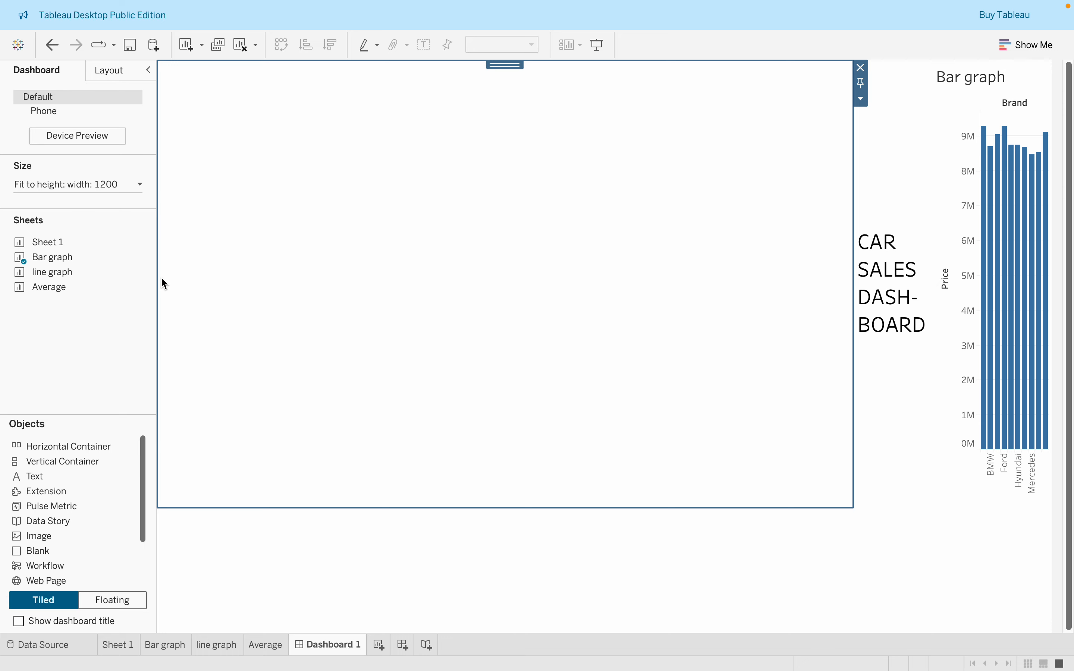
{"action": "left_click", "coordinate": [900, 247]}
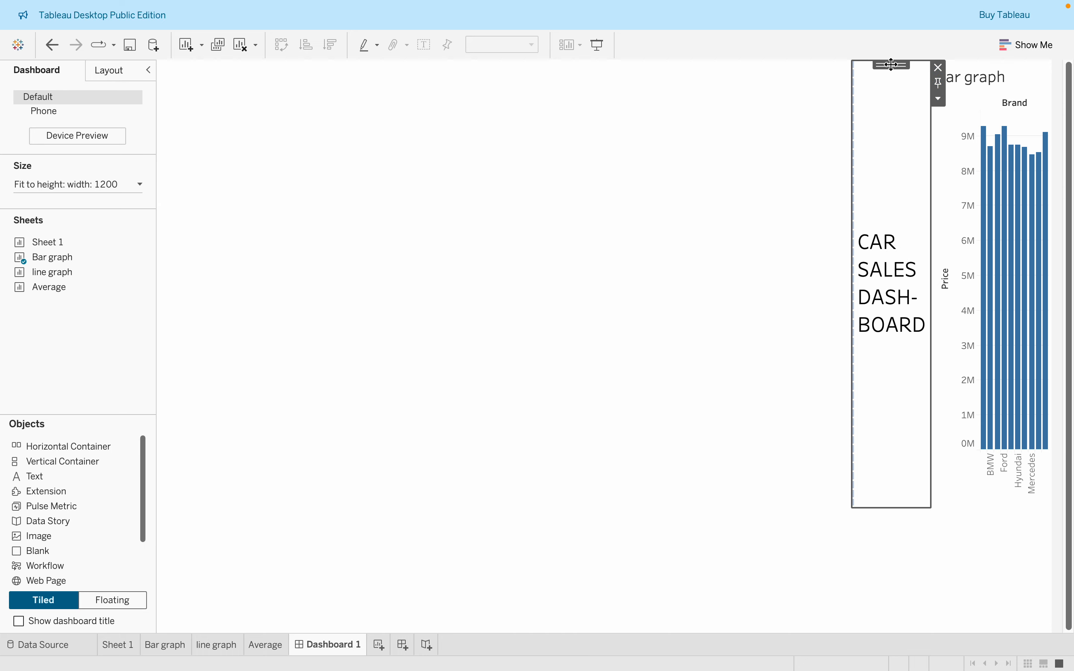
{"action": "left_click_drag", "start_coordinate": [897, 67], "coordinate": [815, 63]}
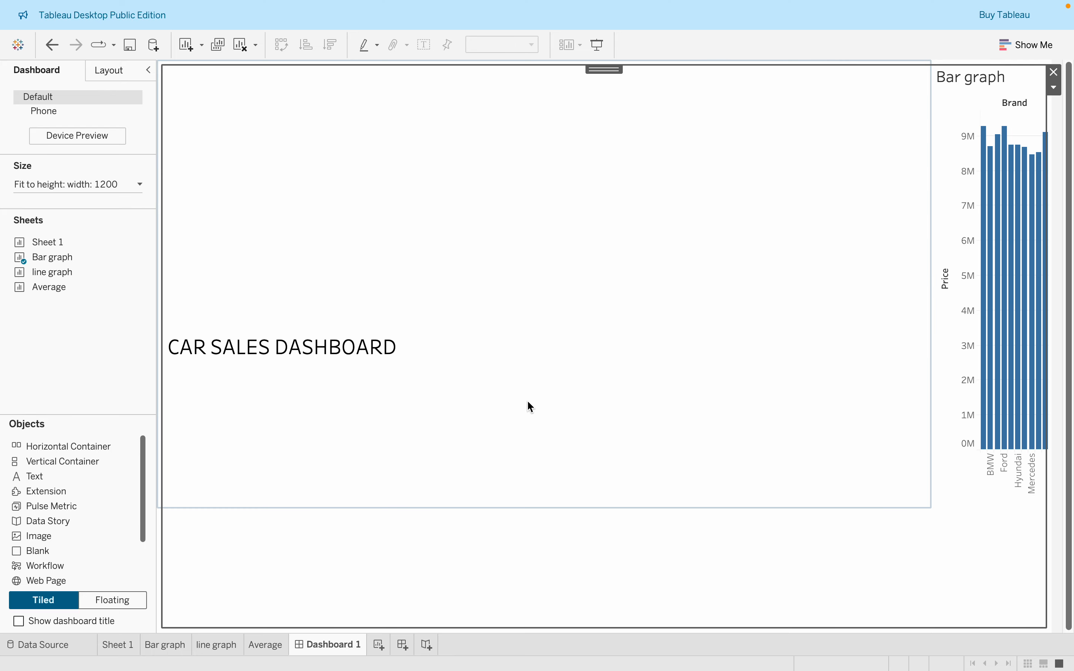
- Undo the title's last move, place the title inside the vertical container, and insert a horizontal container beneath it
{"action": "key", "text": "ctrl+z"}
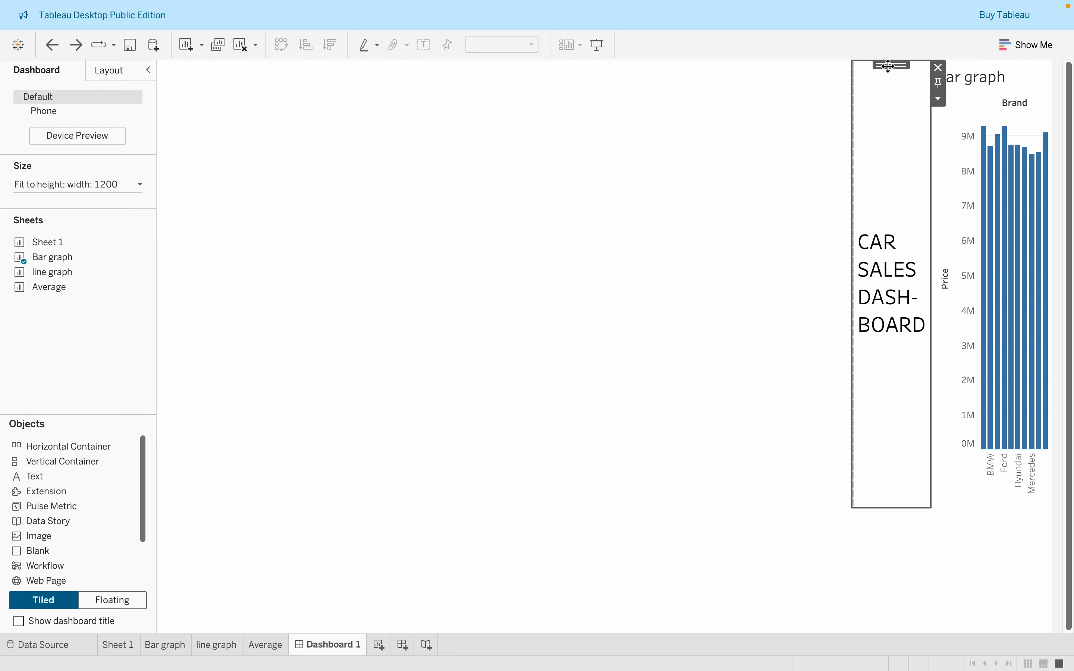
{"action": "left_click_drag", "start_coordinate": [889, 65], "coordinate": [828, 86]}
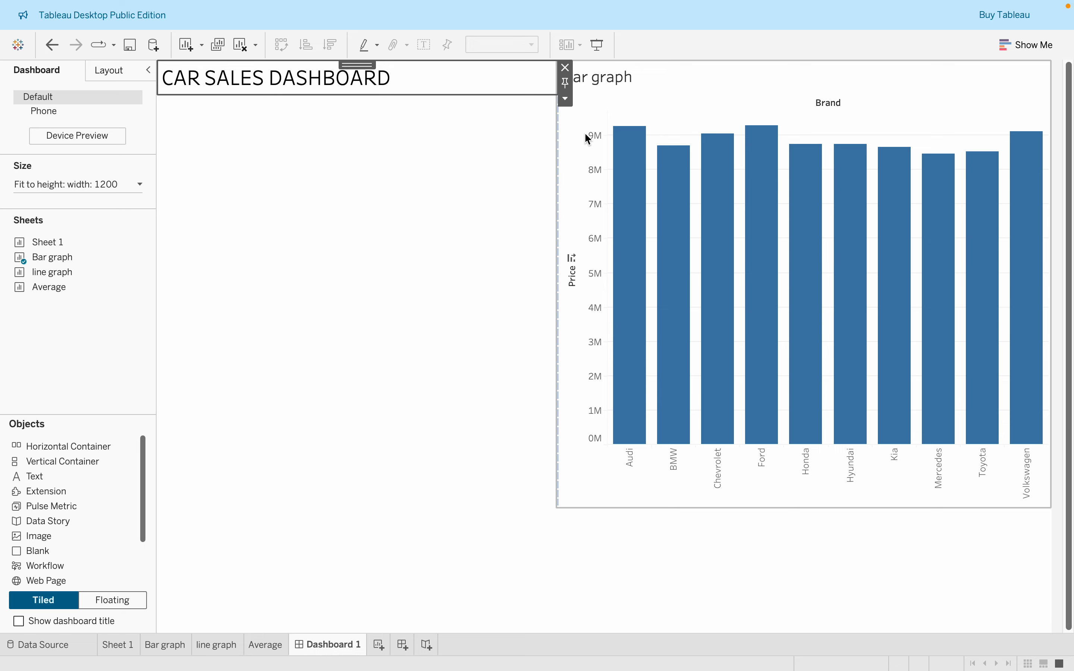
{"action": "left_click_drag", "start_coordinate": [81, 448], "coordinate": [224, 245]}
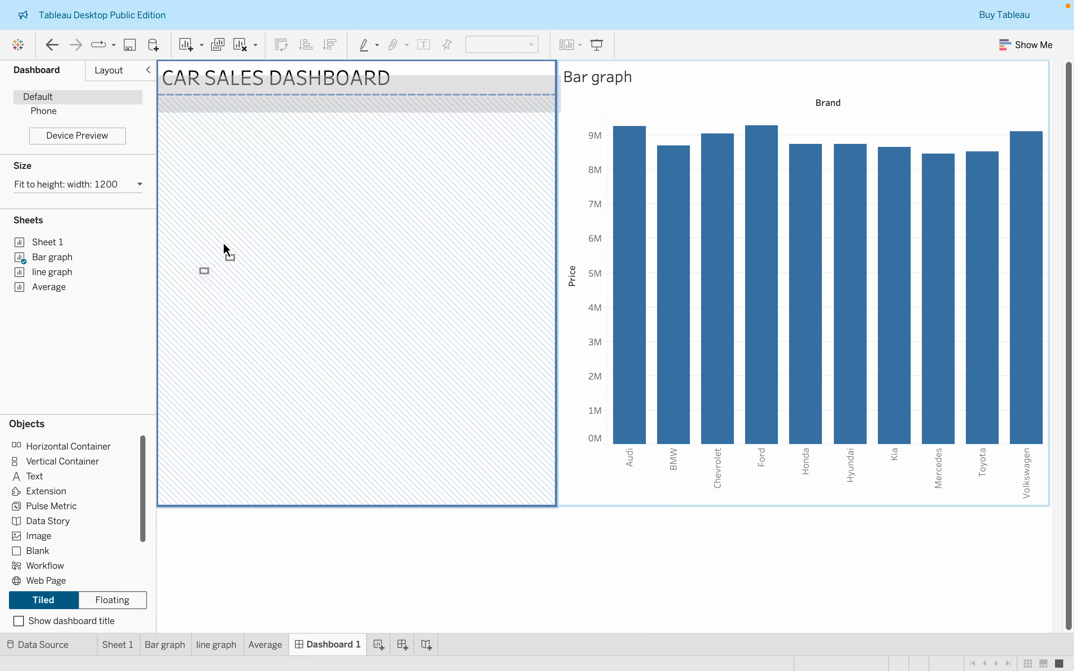
{"action": "left_click_drag", "start_coordinate": [313, 137], "coordinate": [321, 106]}
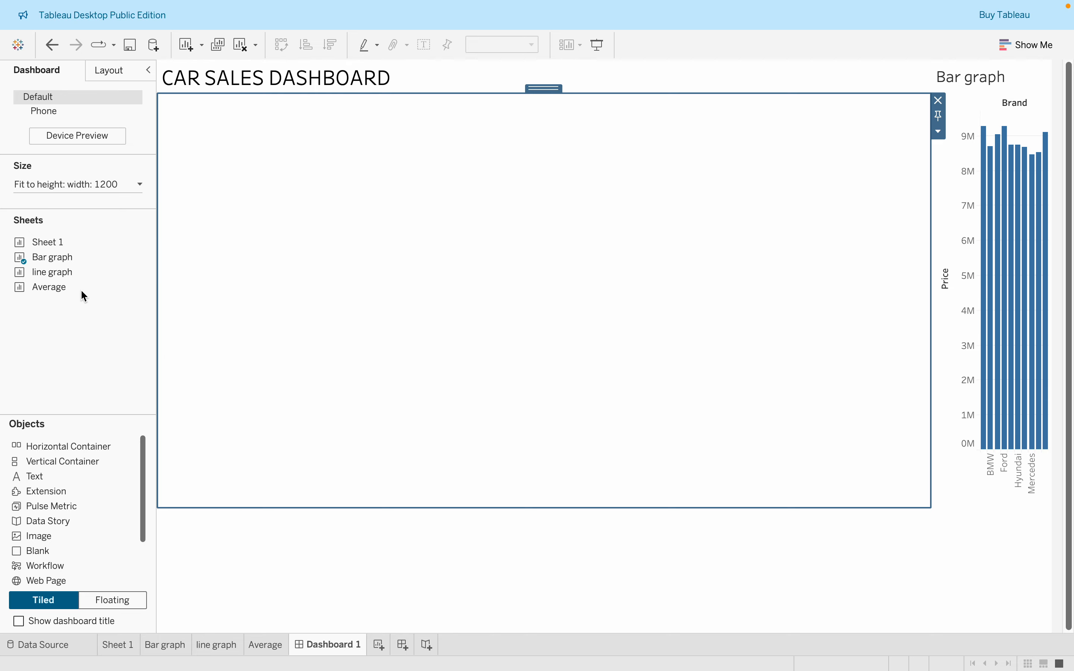
- Add the line graph sheet to the horizontal container and the Average sheet between the line graph and the bar graph
{"action": "mouse_move", "coordinate": [83, 274]}
{"action": "left_click_drag", "start_coordinate": [83, 278], "coordinate": [245, 277]}
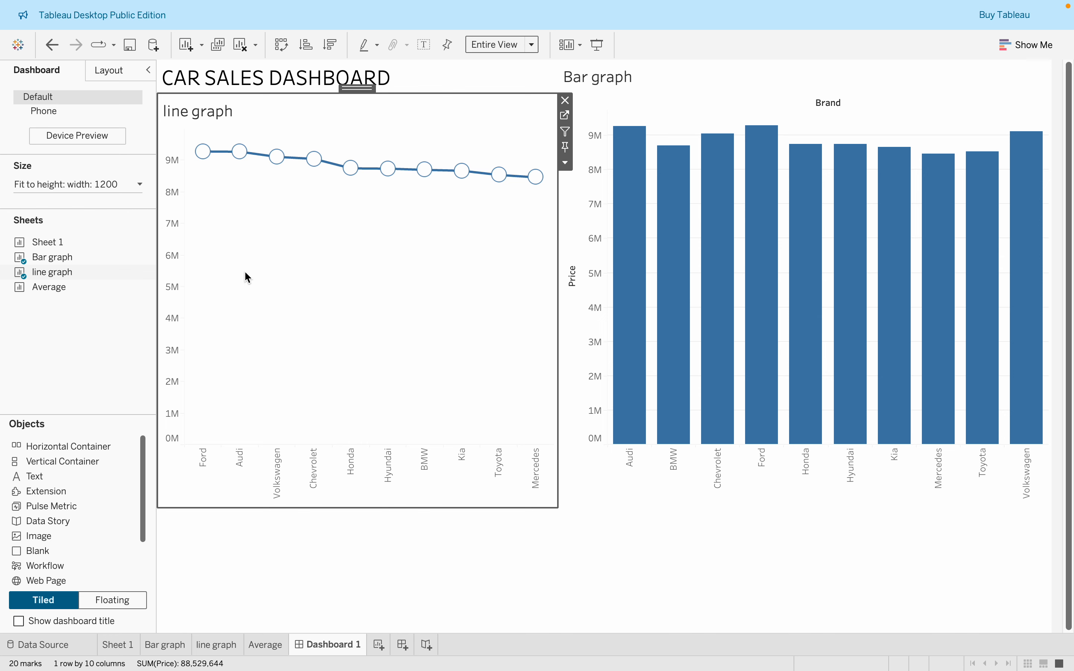
{"action": "left_click_drag", "start_coordinate": [79, 288], "coordinate": [562, 233]}
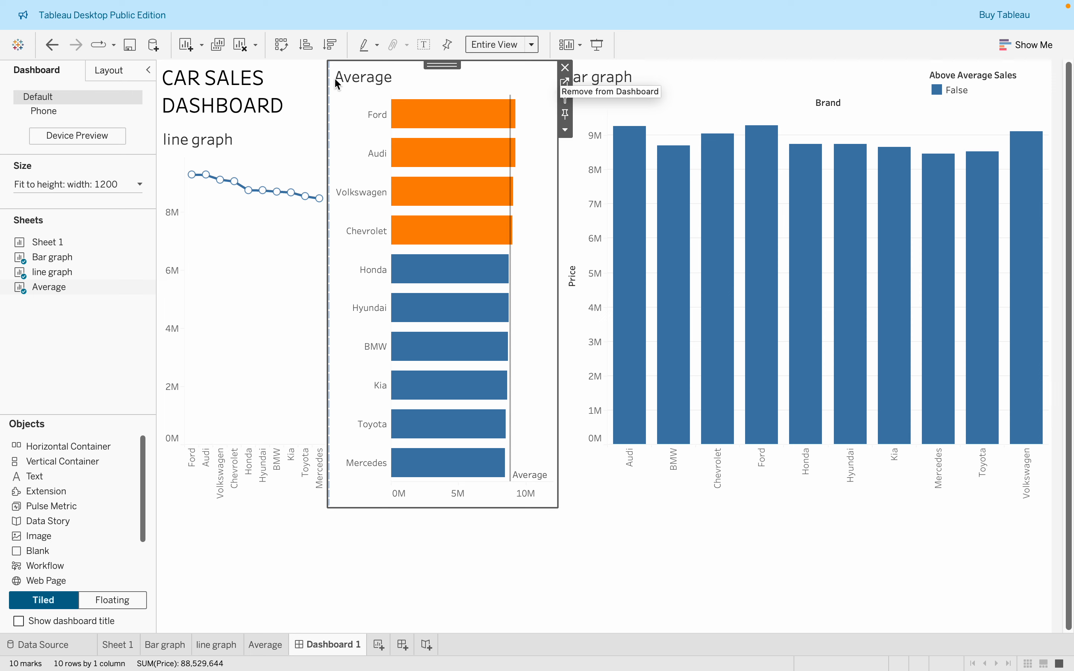
- Set the height of the CAR SALES DASHBOARD title object to 85 pixels
{"action": "left_click", "coordinate": [296, 93]}
{"action": "left_click", "coordinate": [337, 99]}
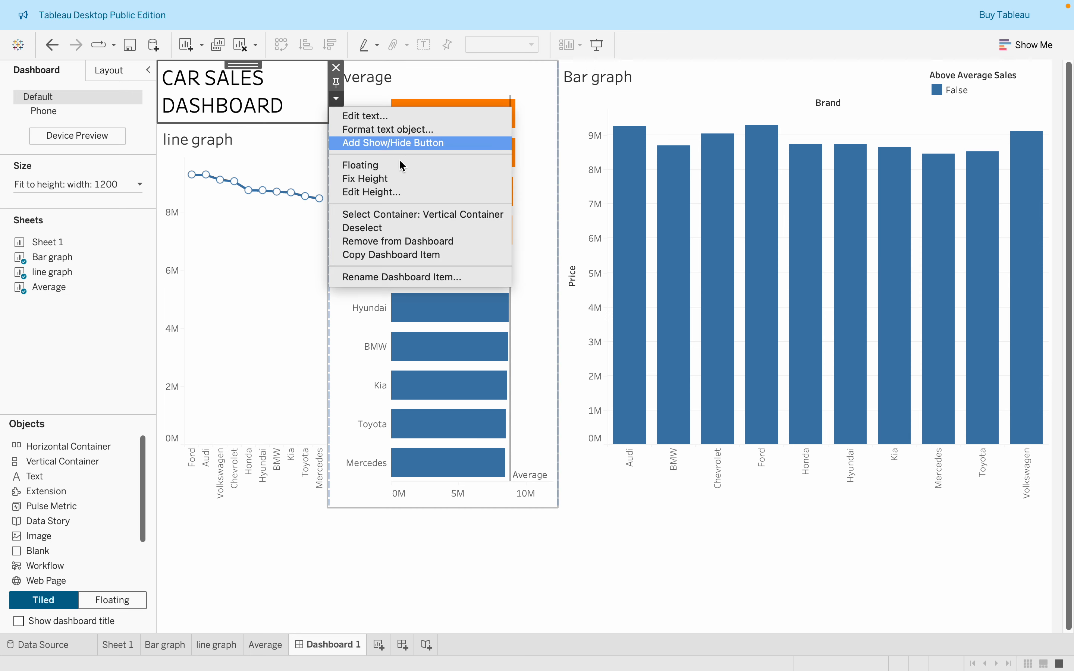
{"action": "left_click", "coordinate": [423, 196]}
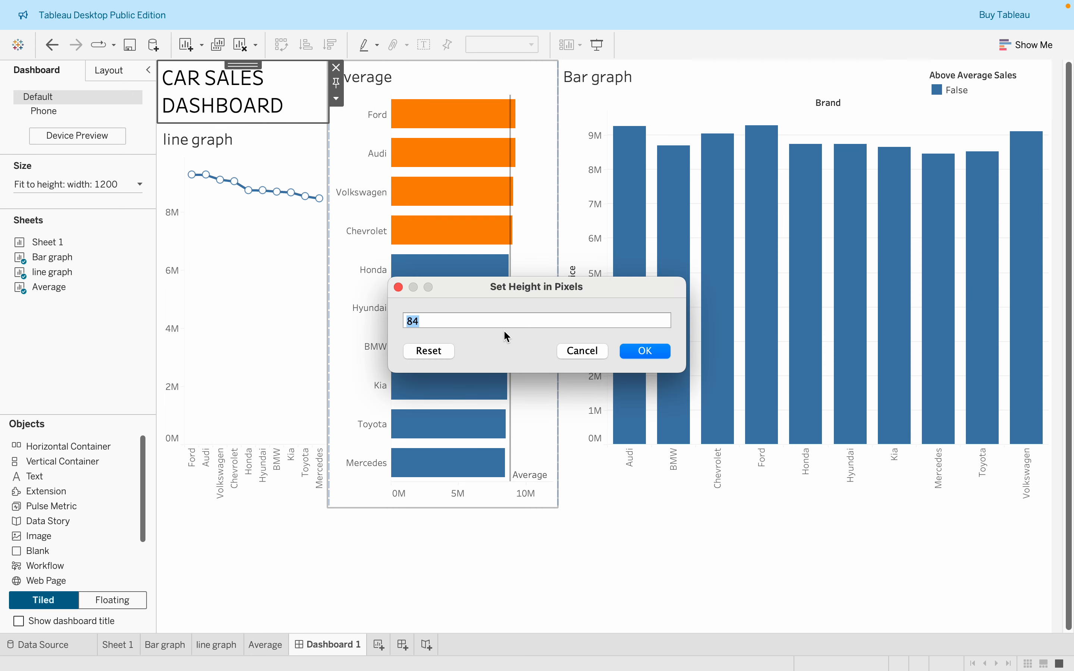
{"action": "type", "text": "85"}
{"action": "key", "text": "Return"}
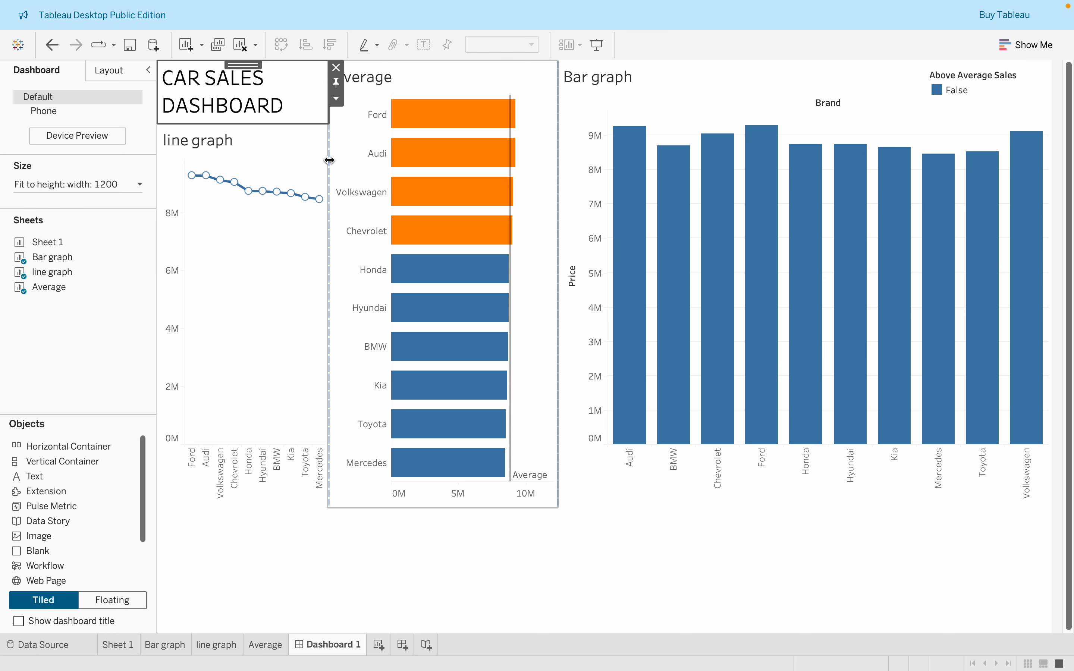
- Set the width of the Average chart on the dashboard to 400 pixels
{"action": "left_click", "coordinate": [466, 77]}
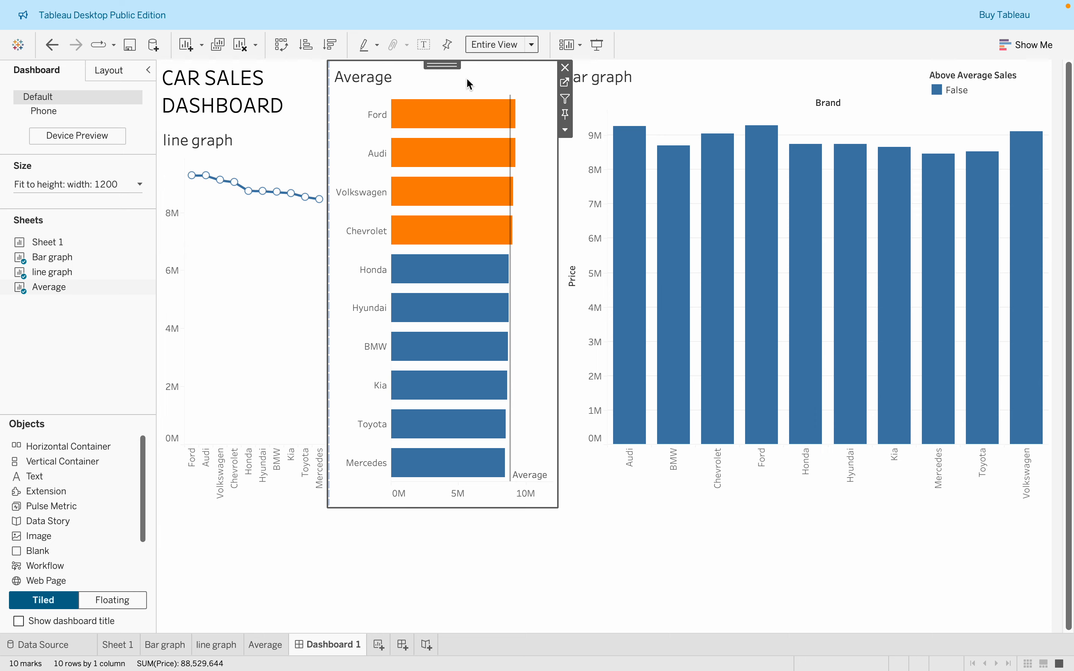
{"action": "left_click", "coordinate": [567, 130]}
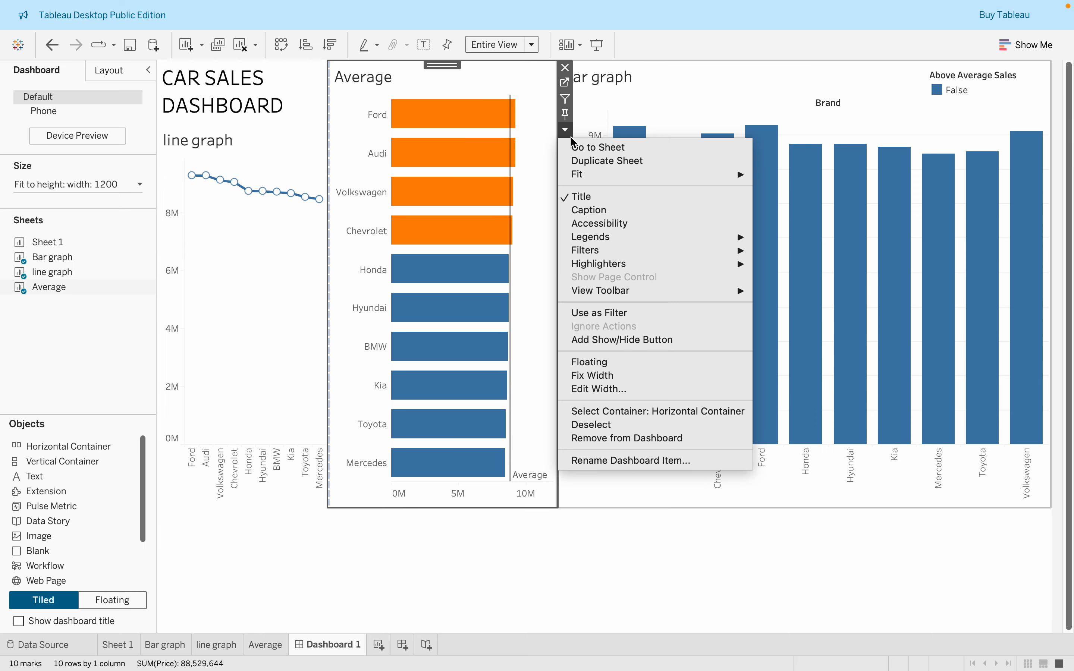
{"action": "left_click", "coordinate": [635, 390]}
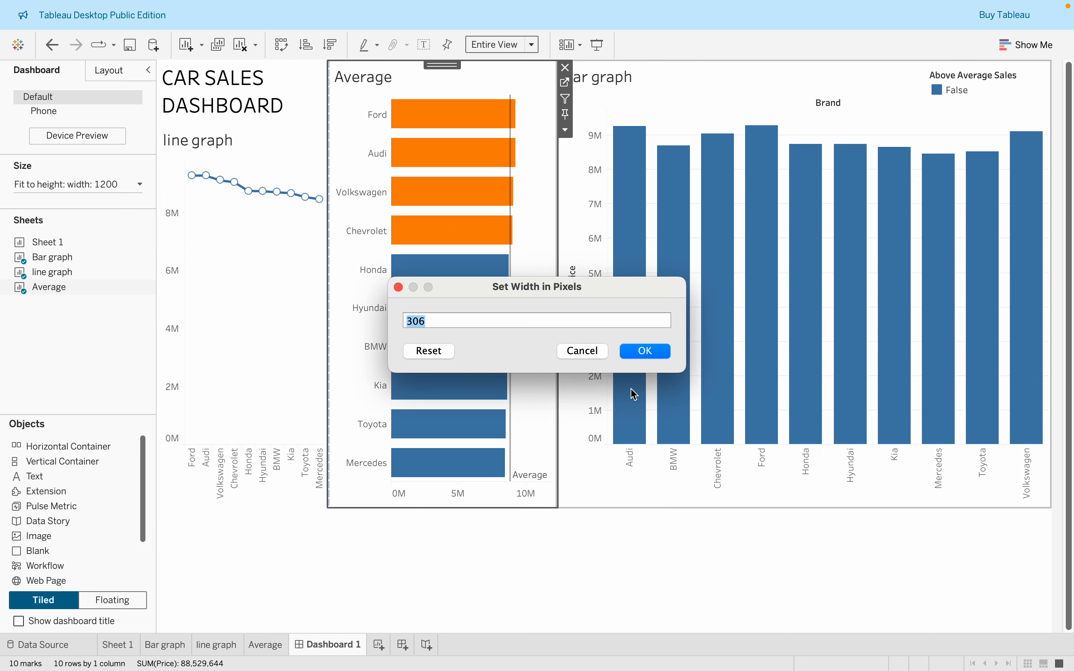
{"action": "type", "text": "400"}
{"action": "key", "text": "Return"}
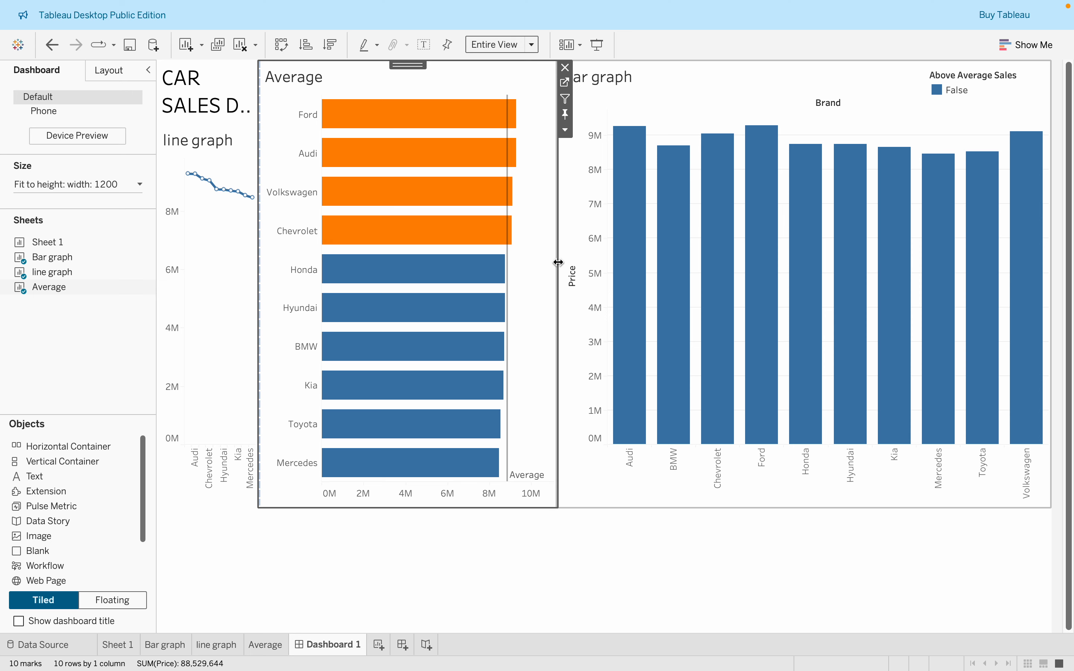
- Resize the dashboard columns, making the title and line graph column about 400 pixels wide and the bar graph column the narrowest
{"action": "left_click_drag", "start_coordinate": [557, 261], "coordinate": [624, 256]}
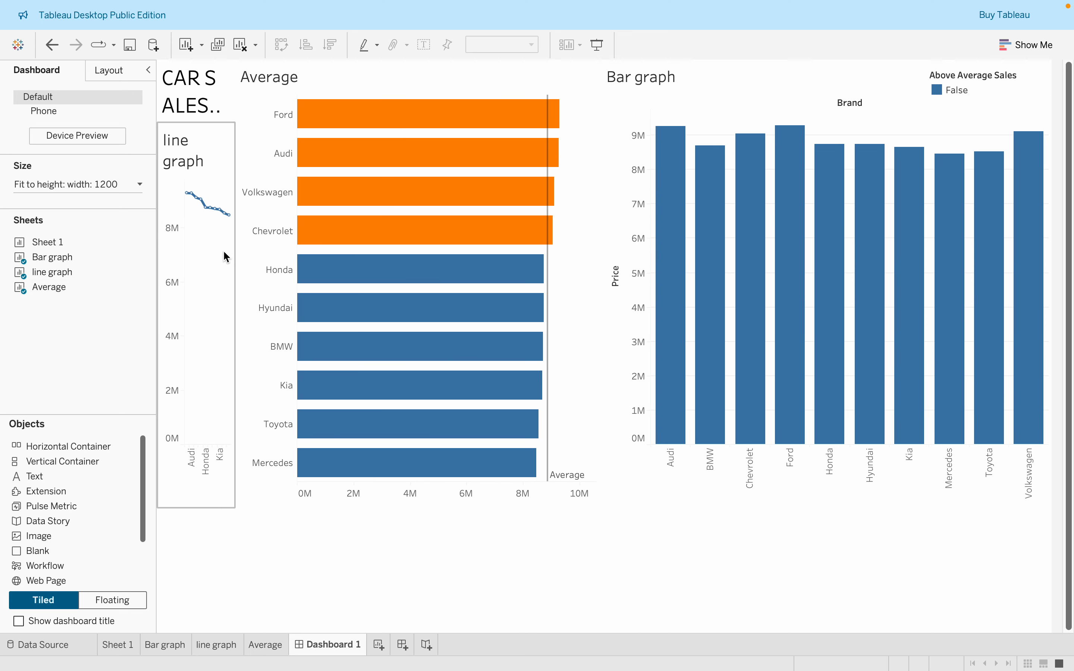
{"action": "left_click_drag", "start_coordinate": [233, 250], "coordinate": [401, 255]}
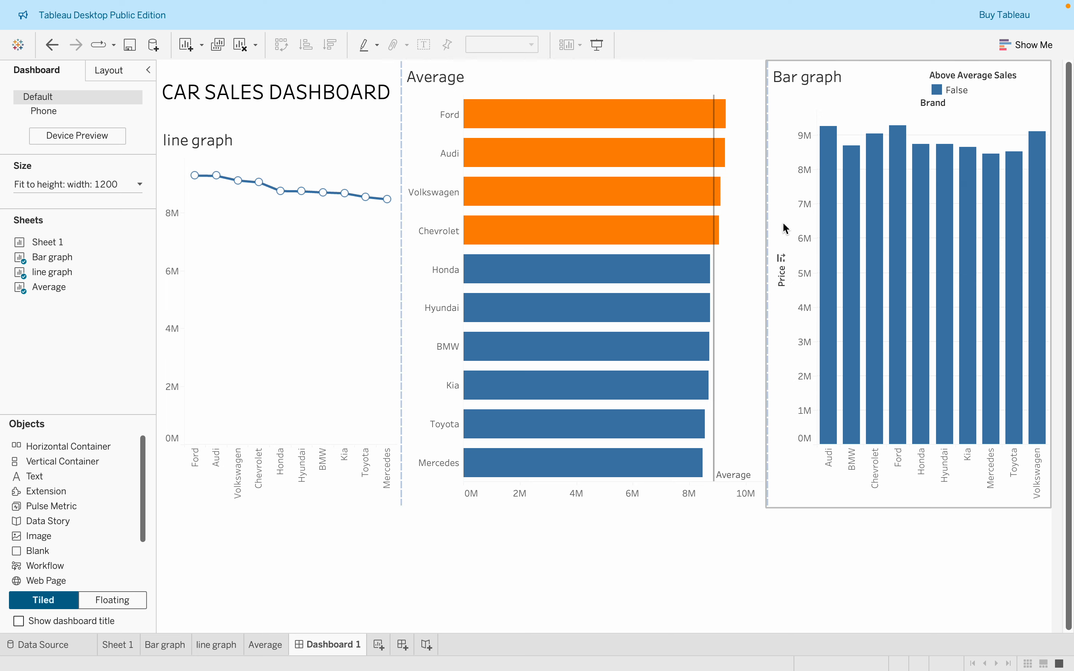
{"action": "left_click_drag", "start_coordinate": [766, 223], "coordinate": [803, 224]}
{"action": "left_click", "coordinate": [265, 94]}
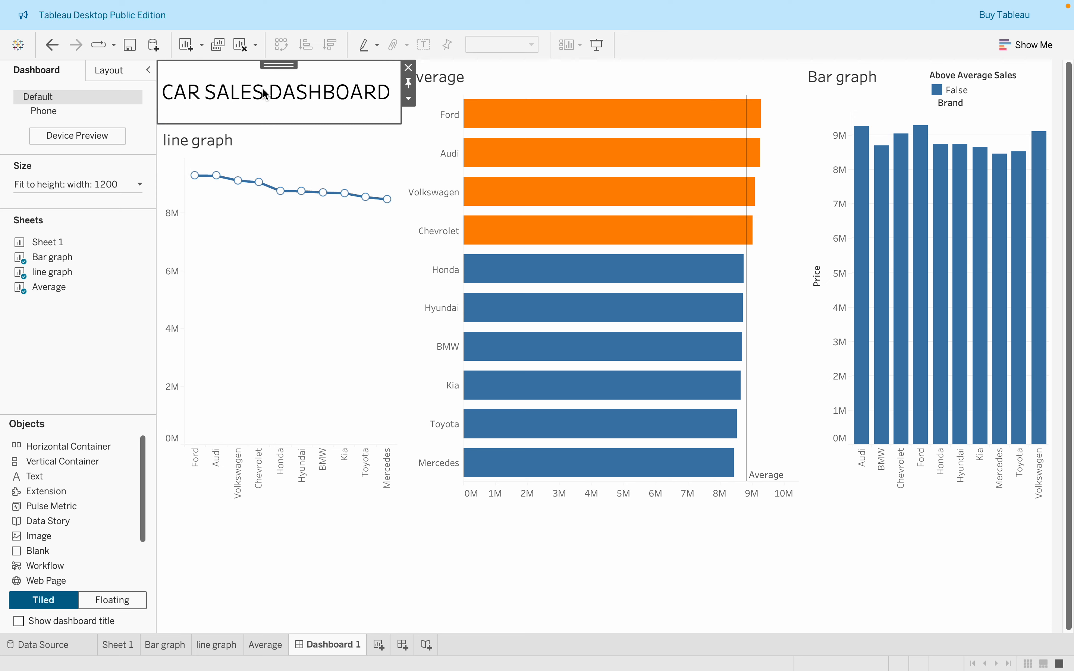
{"action": "left_click_drag", "start_coordinate": [405, 87], "coordinate": [454, 91]}
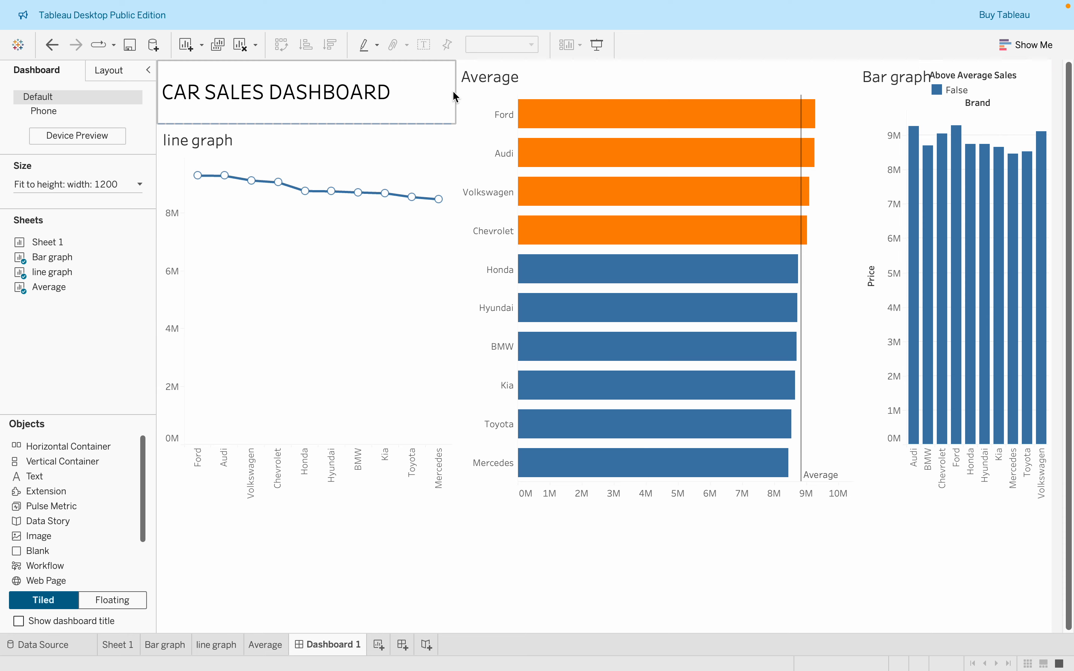
{"action": "left_click_drag", "start_coordinate": [855, 187], "coordinate": [840, 194]}
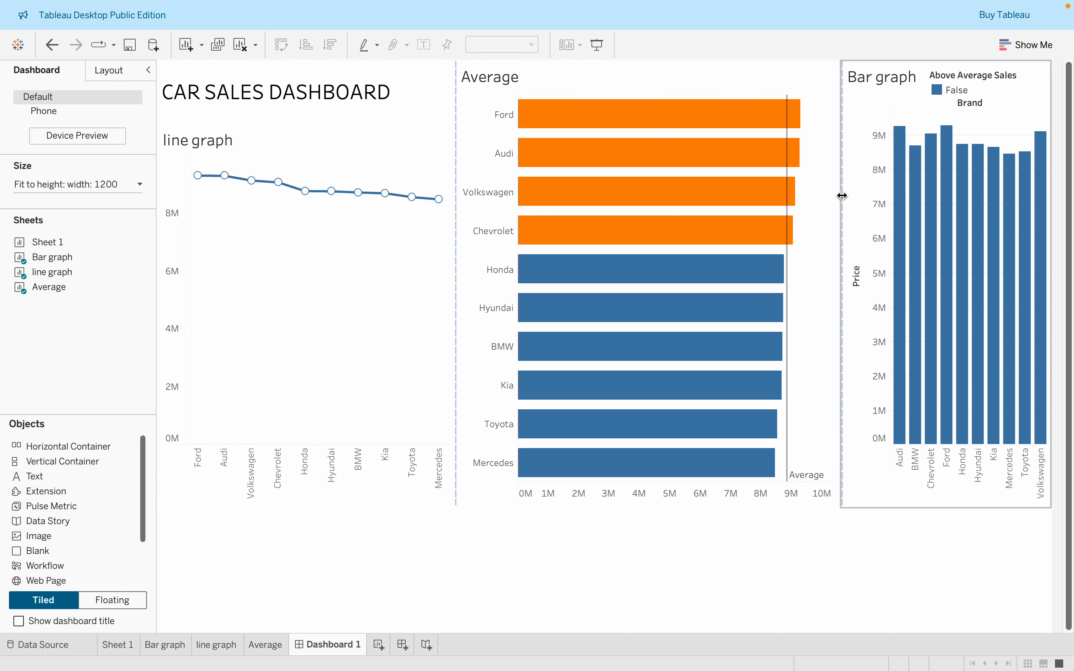
{"action": "left_click", "coordinate": [362, 111]}
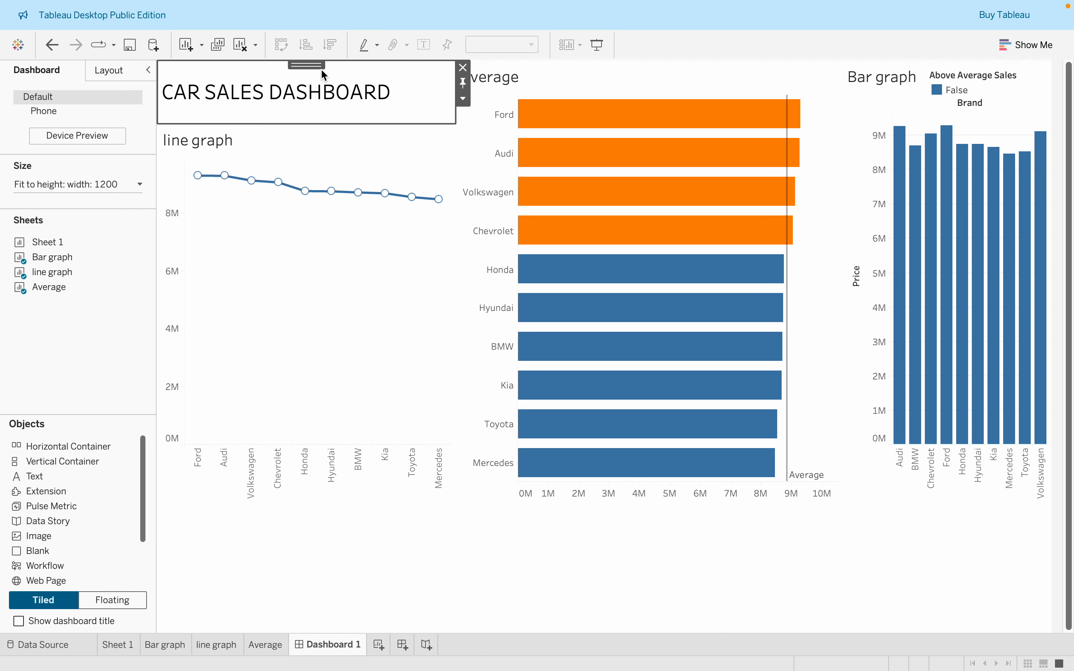
{"action": "left_click_drag", "start_coordinate": [318, 66], "coordinate": [338, 67]}
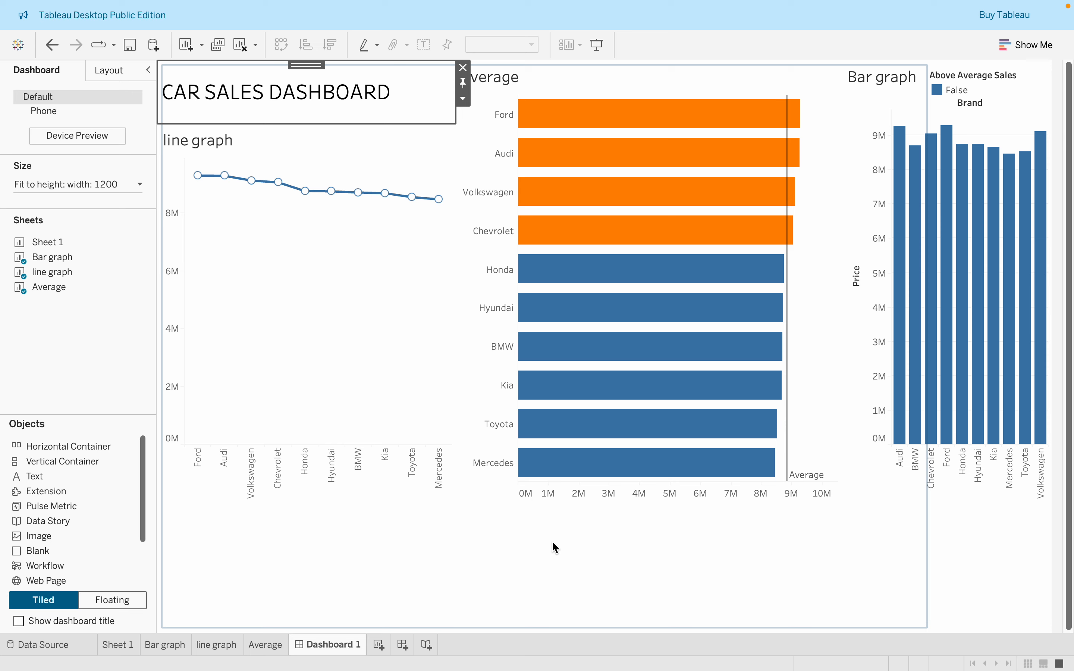
- Change the default dashboard shading to the lightest grey
{"action": "left_click", "coordinate": [282, 9]}
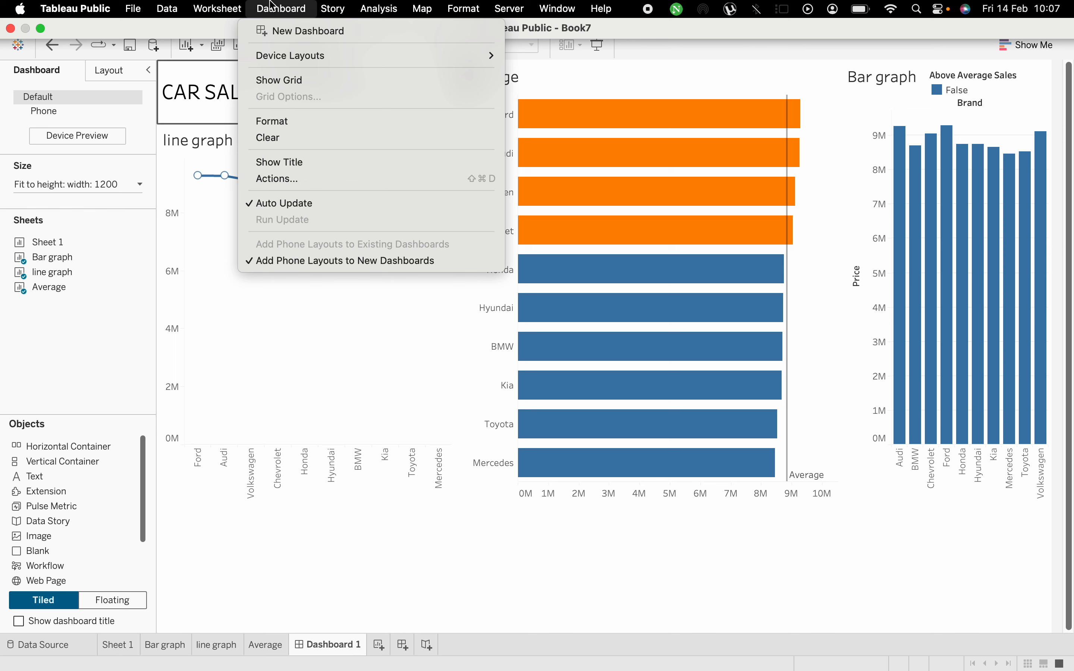
{"action": "left_click", "coordinate": [301, 122]}
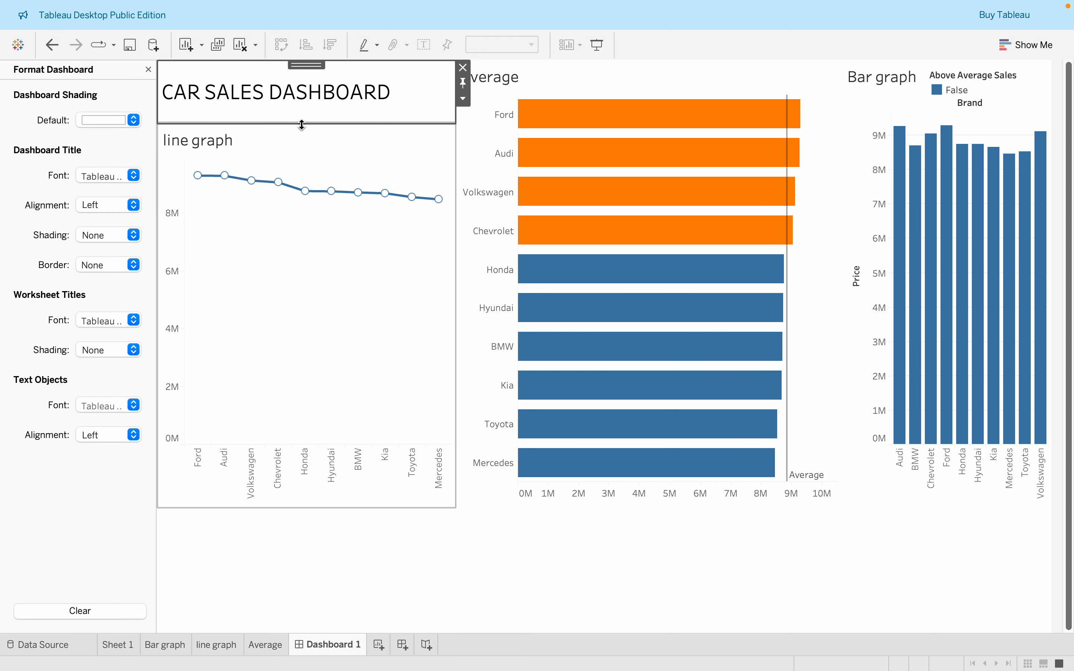
{"action": "left_click", "coordinate": [133, 120]}
{"action": "left_click", "coordinate": [95, 167]}
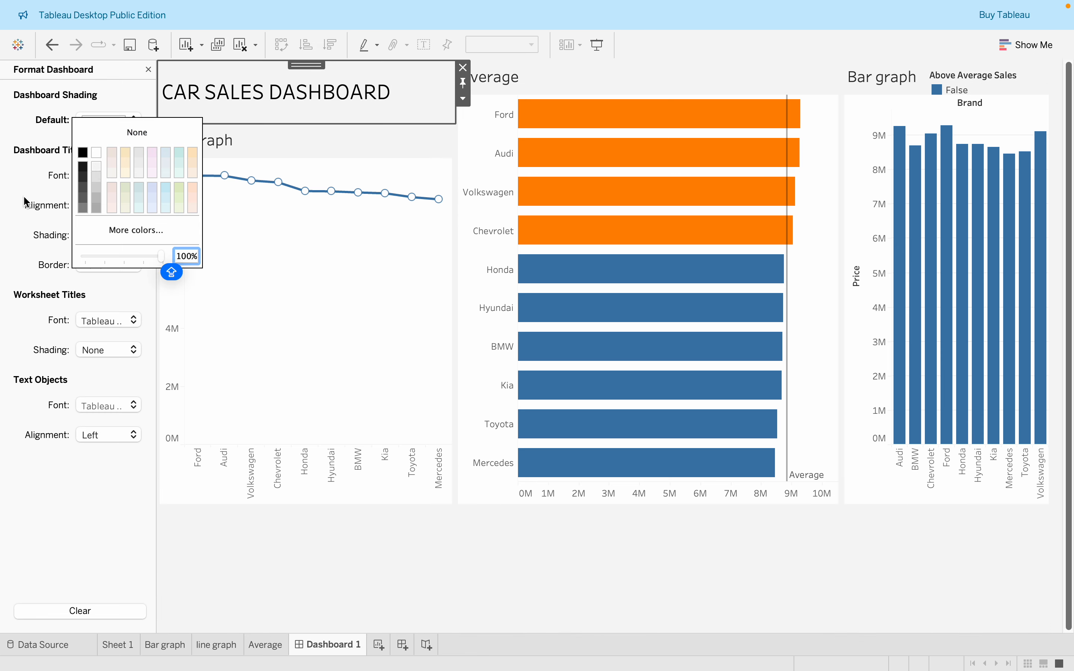
{"action": "left_click", "coordinate": [402, 106]}
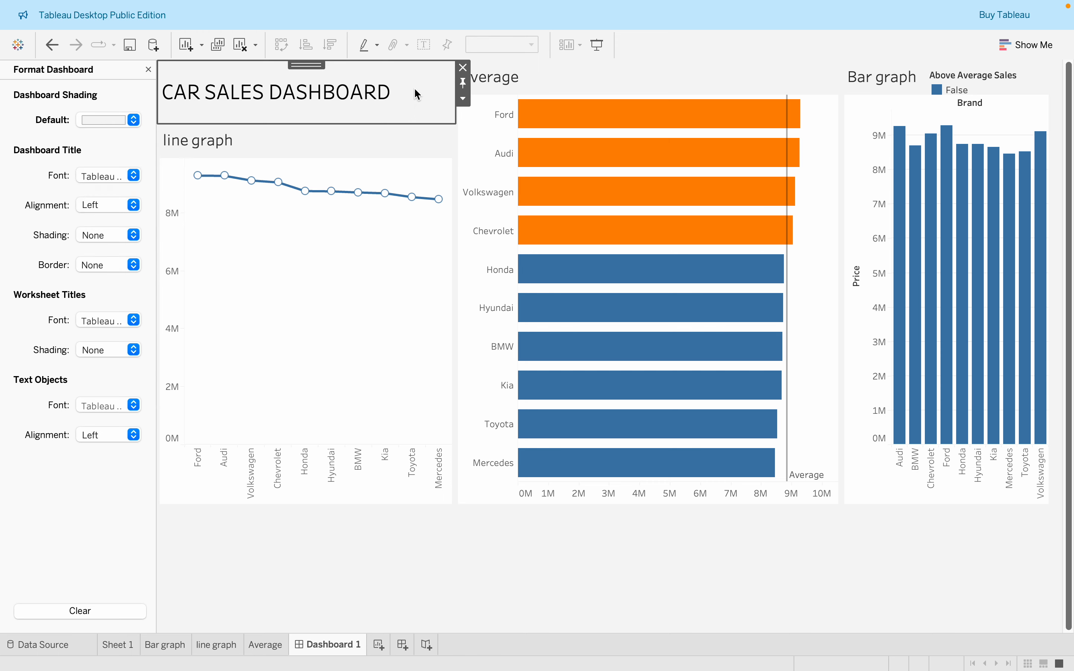
- Set the dashboard title's outer padding to 10 on all sides
{"action": "left_click", "coordinate": [148, 70]}
{"action": "left_click", "coordinate": [107, 72]}
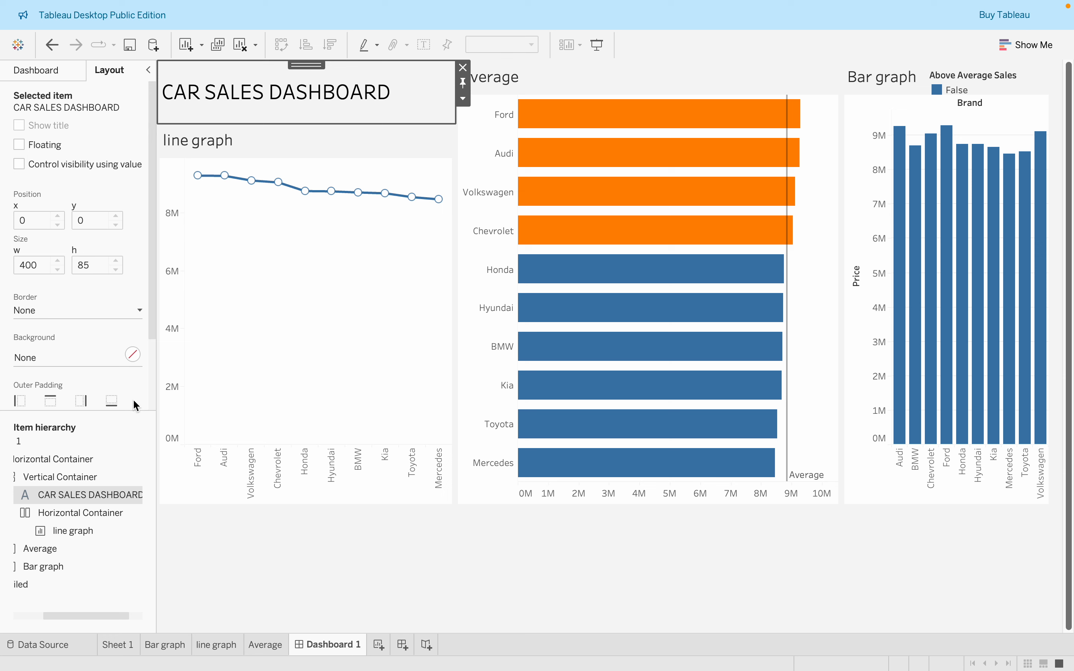
{"action": "left_click", "coordinate": [123, 403]}
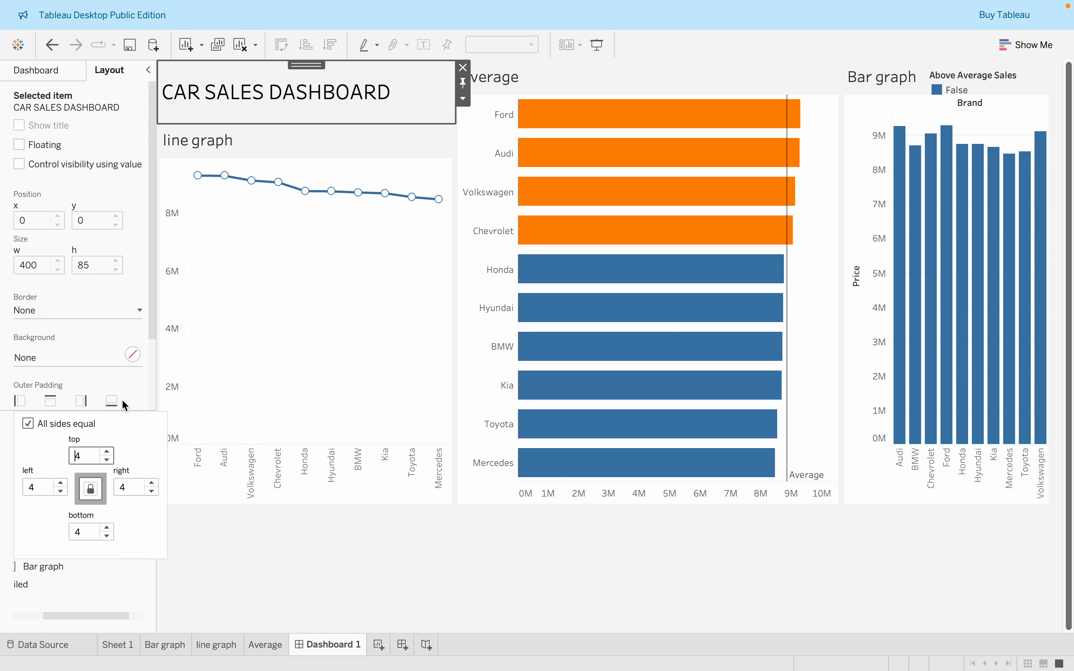
{"action": "double_click", "coordinate": [85, 456]}
{"action": "key", "text": "BackSpace"}
{"action": "type", "text": "10"}
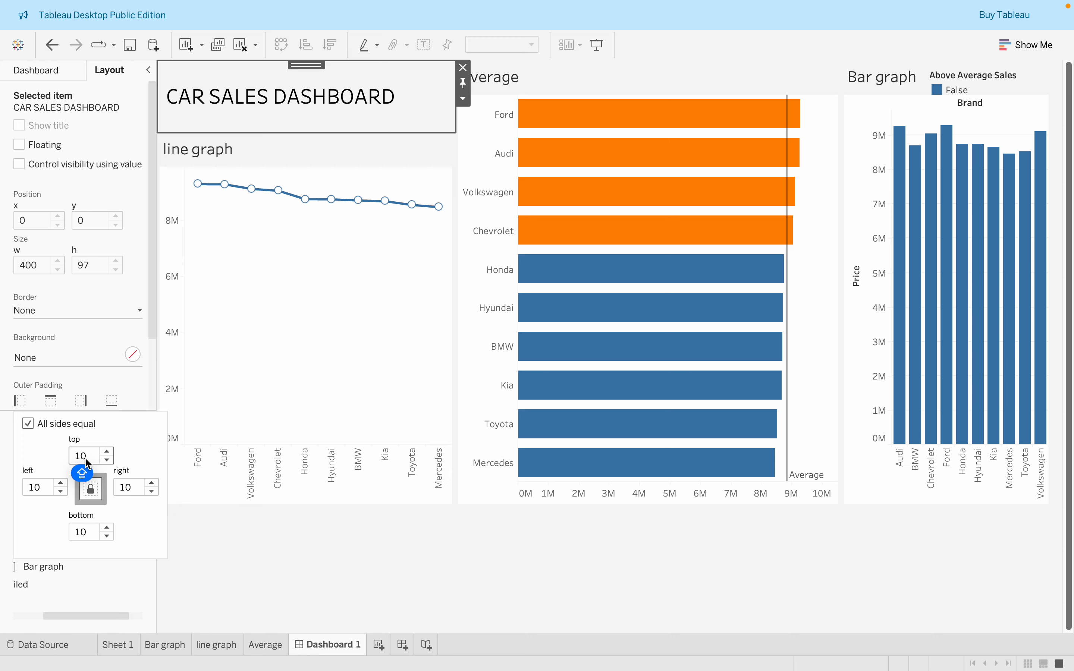
- Give the Tiled container a white background at 100% opacity
{"action": "left_click", "coordinate": [141, 586]}
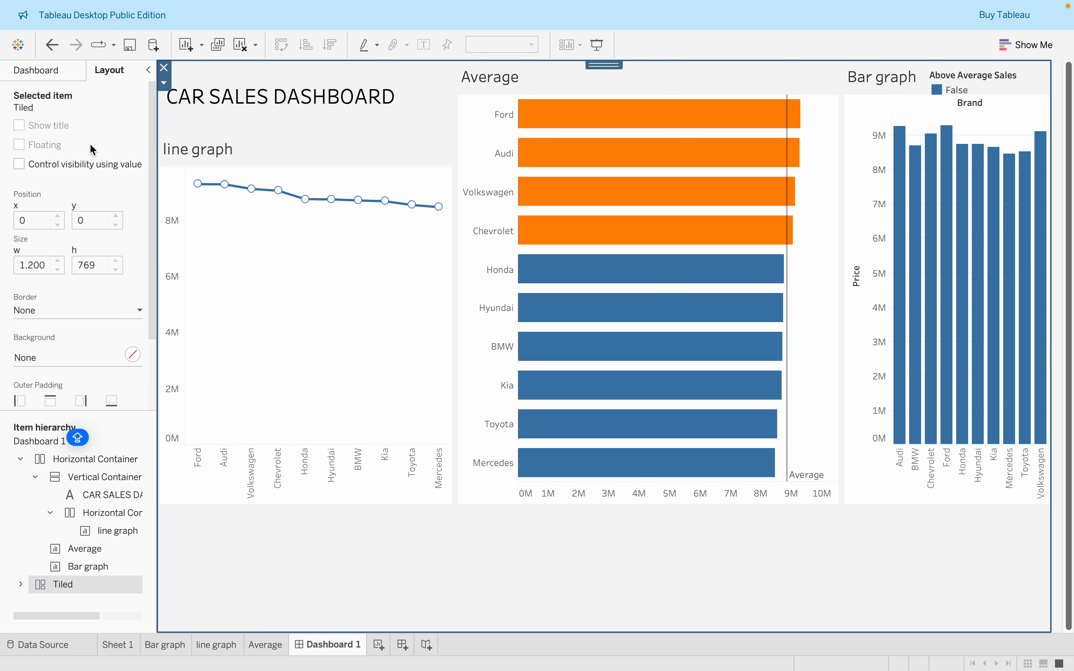
{"action": "left_click", "coordinate": [79, 354]}
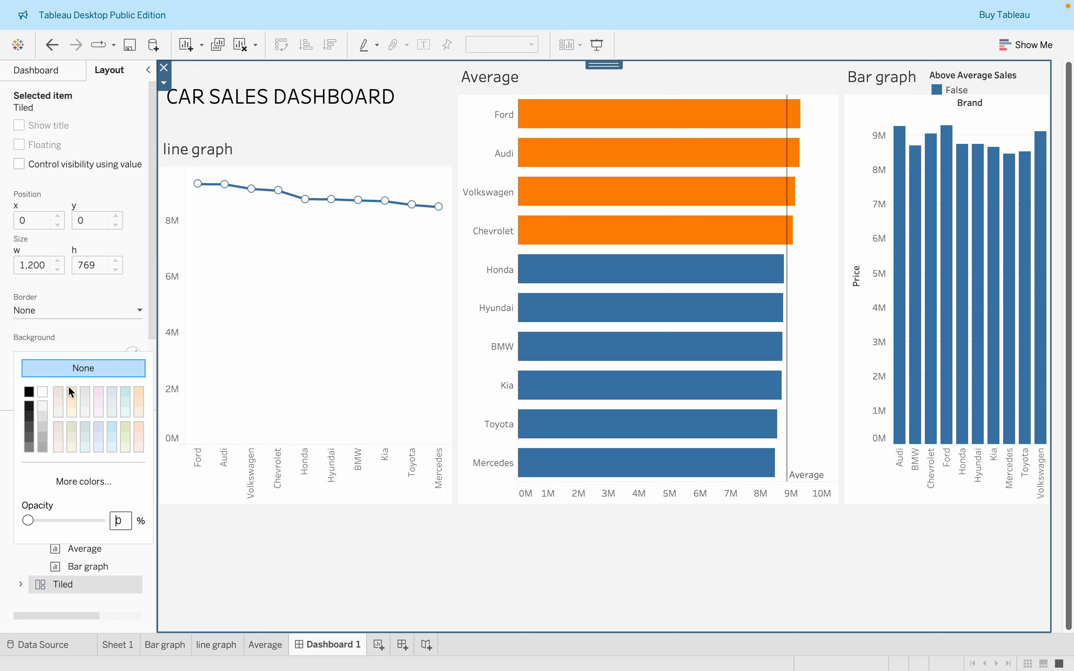
{"action": "left_click", "coordinate": [44, 392]}
{"action": "key", "text": "Caps_Lock"}
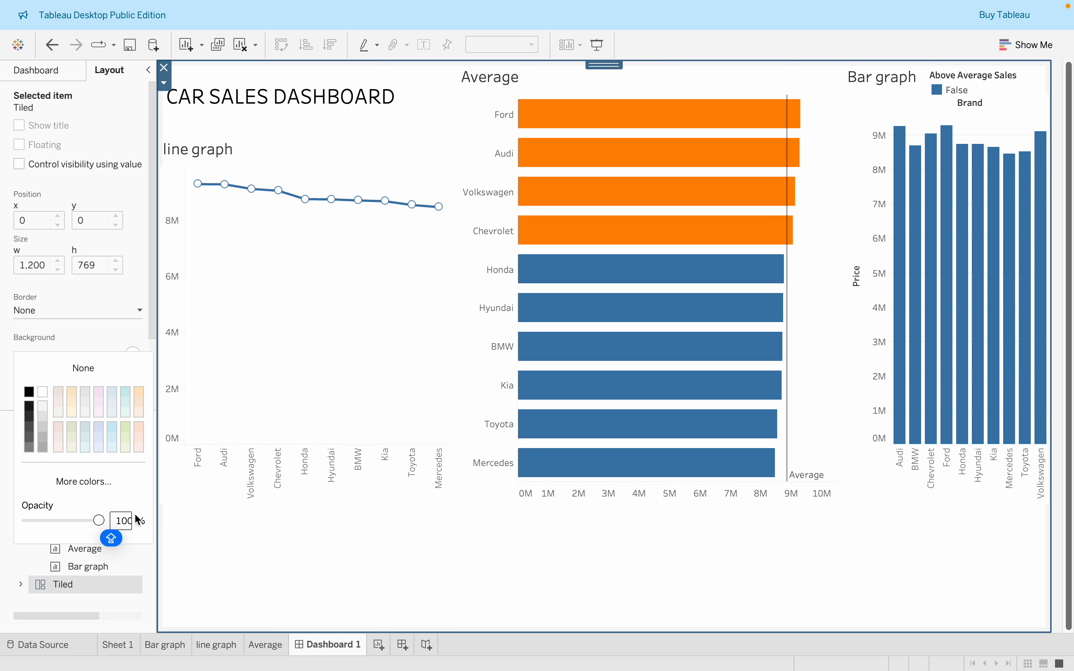
{"action": "left_click", "coordinate": [147, 555]}
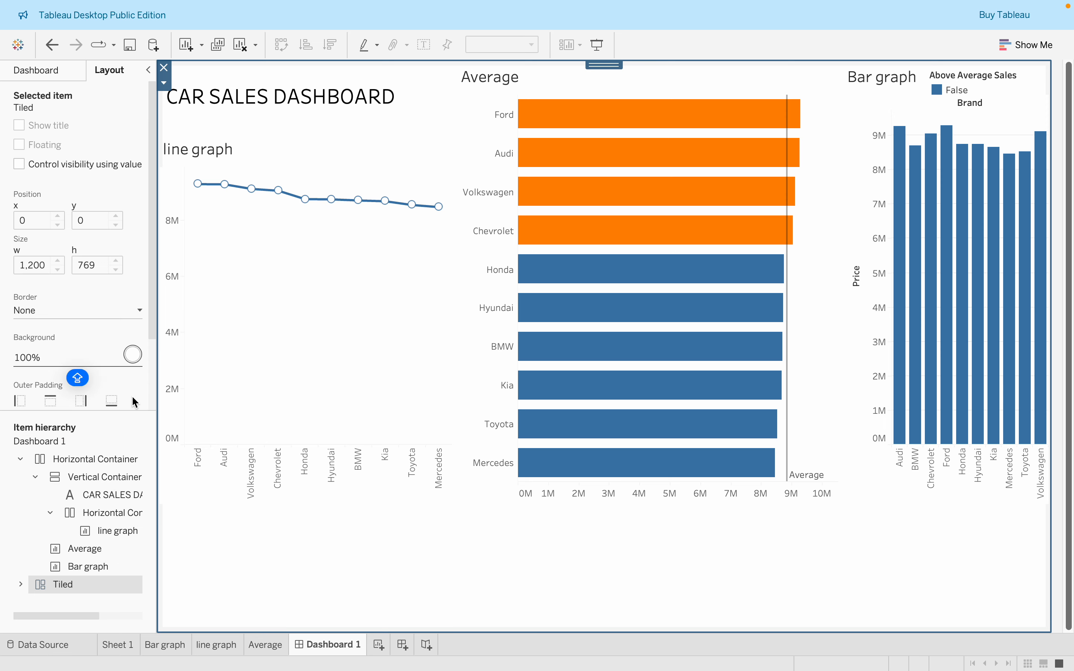
- Set the Tiled container's inner padding to 10 on all sides
{"action": "scroll", "coordinate": [124, 391], "scroll_direction": "down", "scroll_amount": 3}
{"action": "left_click", "coordinate": [138, 387]}
{"action": "left_click", "coordinate": [84, 427]}
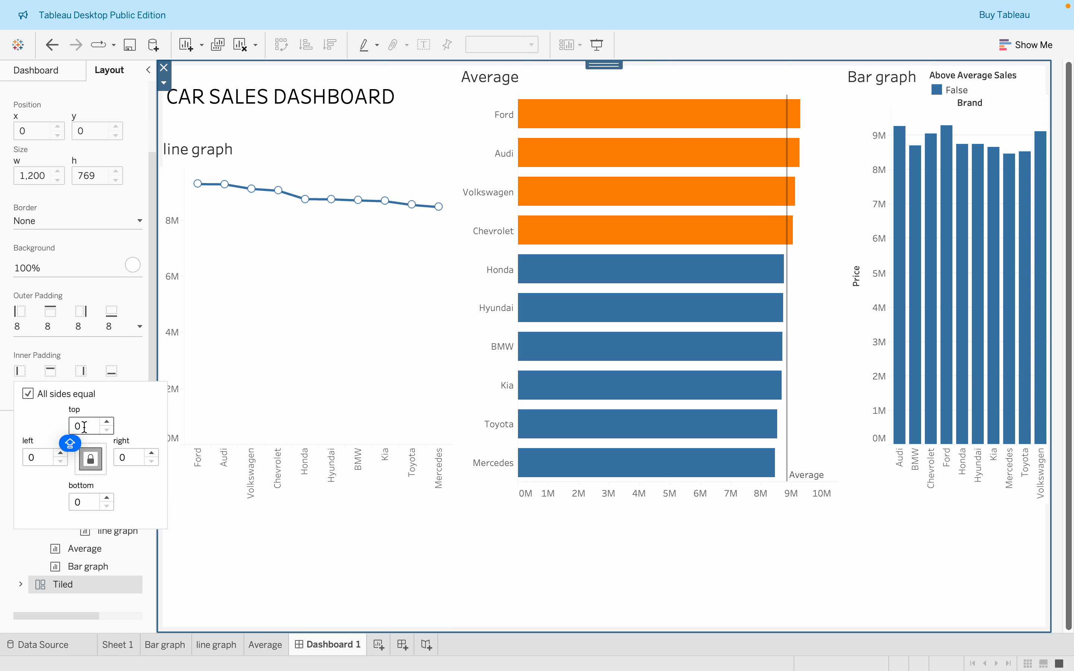
{"action": "type", "text": "10"}
- Set the outer padding of the large container inside the Tiled container to 10 on all sides
{"action": "left_click", "coordinate": [193, 586]}
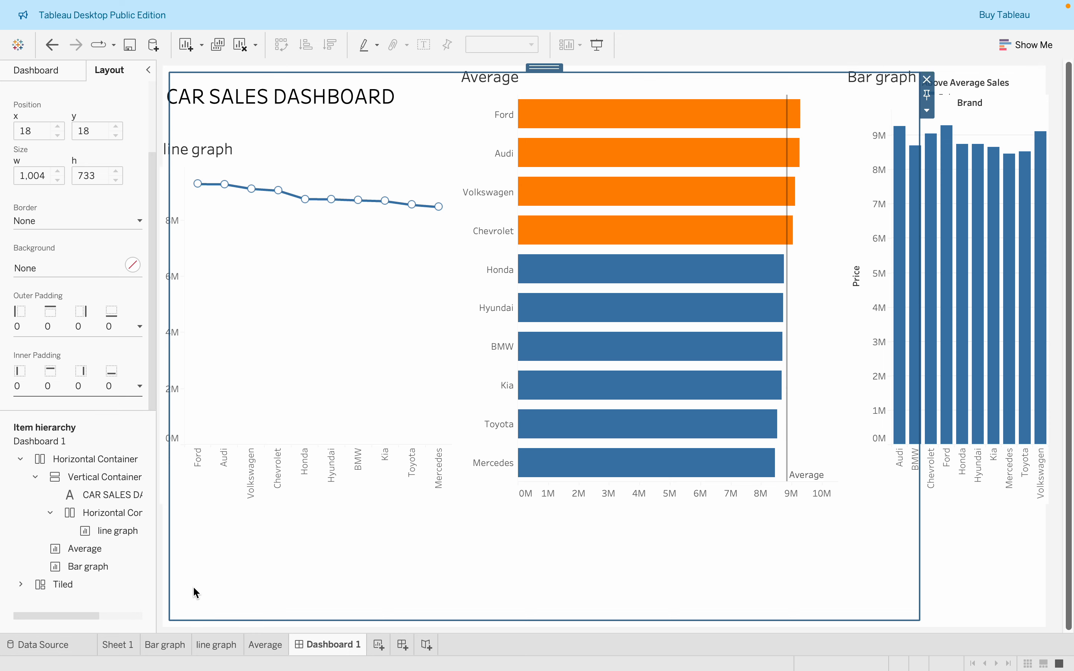
{"action": "left_click", "coordinate": [139, 327]}
{"action": "double_click", "coordinate": [89, 378]}
{"action": "type", "text": "10"}
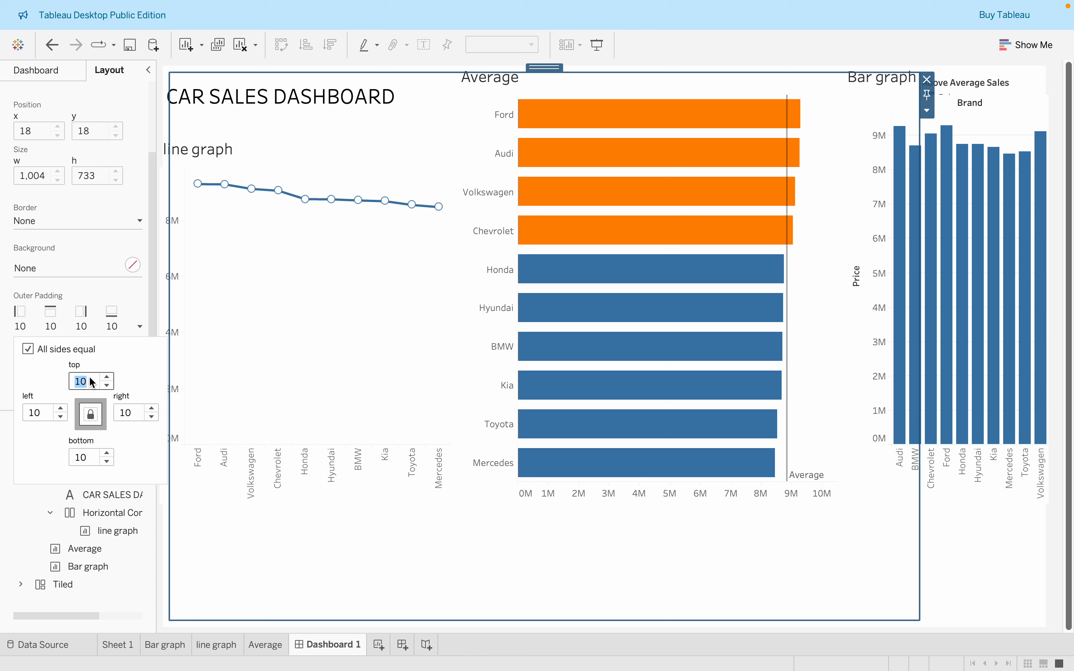
{"action": "left_click", "coordinate": [84, 249]}
- Set the large inner container's inner padding to 10 on all sides and give it a thin solid white border
{"action": "left_click", "coordinate": [140, 387]}
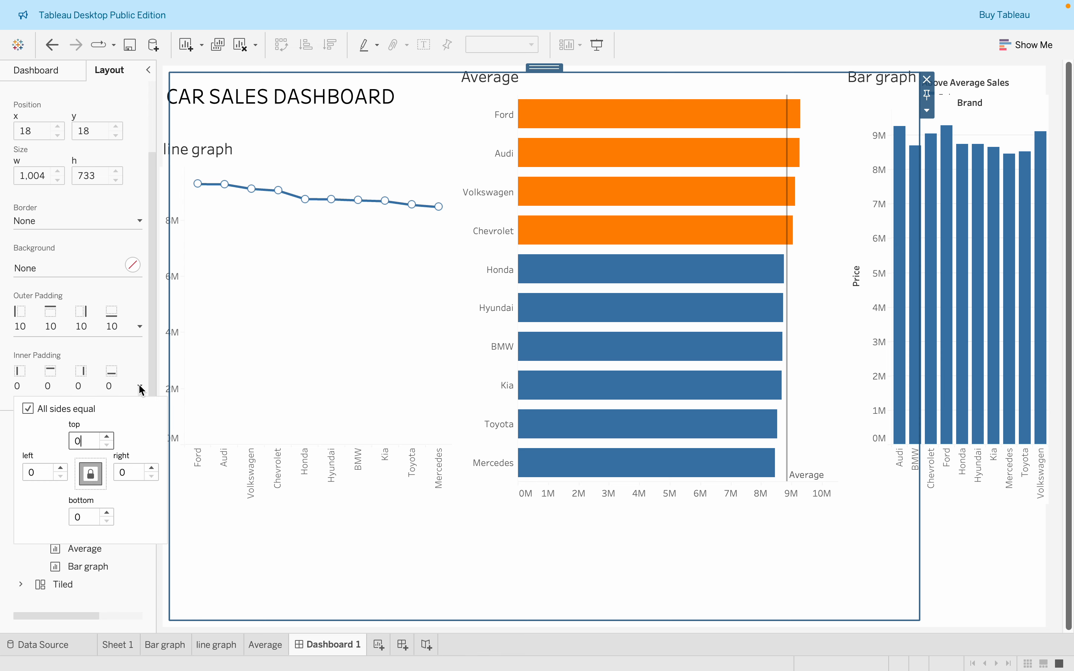
{"action": "left_click", "coordinate": [87, 440]}
{"action": "key", "text": "BackSpace"}
{"action": "type", "text": "10"}
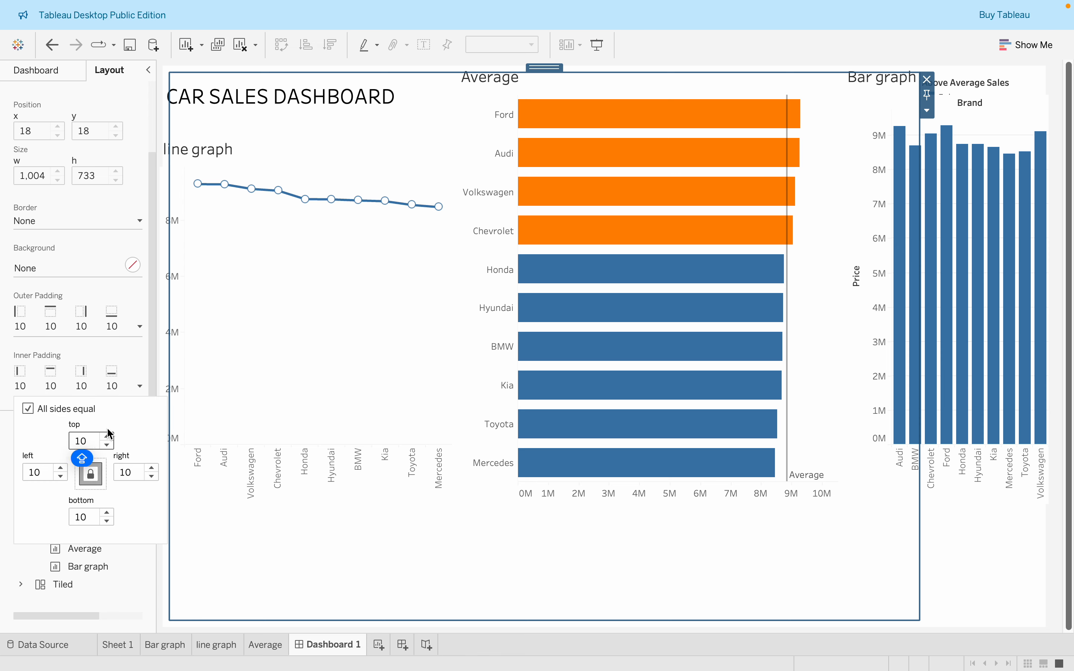
{"action": "left_click", "coordinate": [137, 364]}
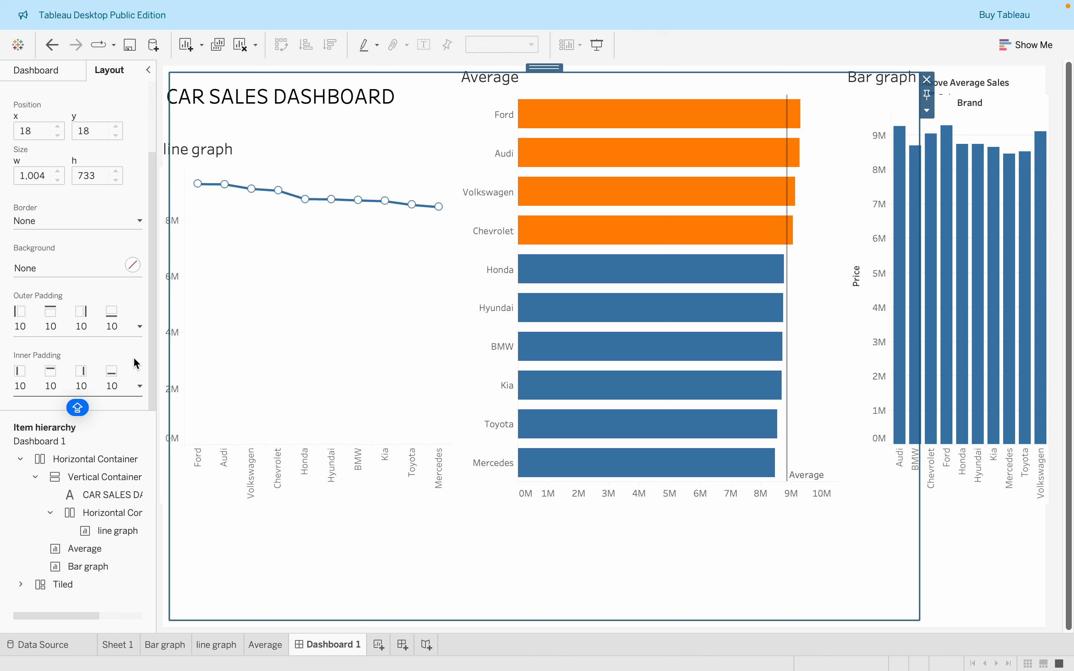
{"action": "left_click", "coordinate": [82, 220]}
{"action": "left_click", "coordinate": [43, 346]}
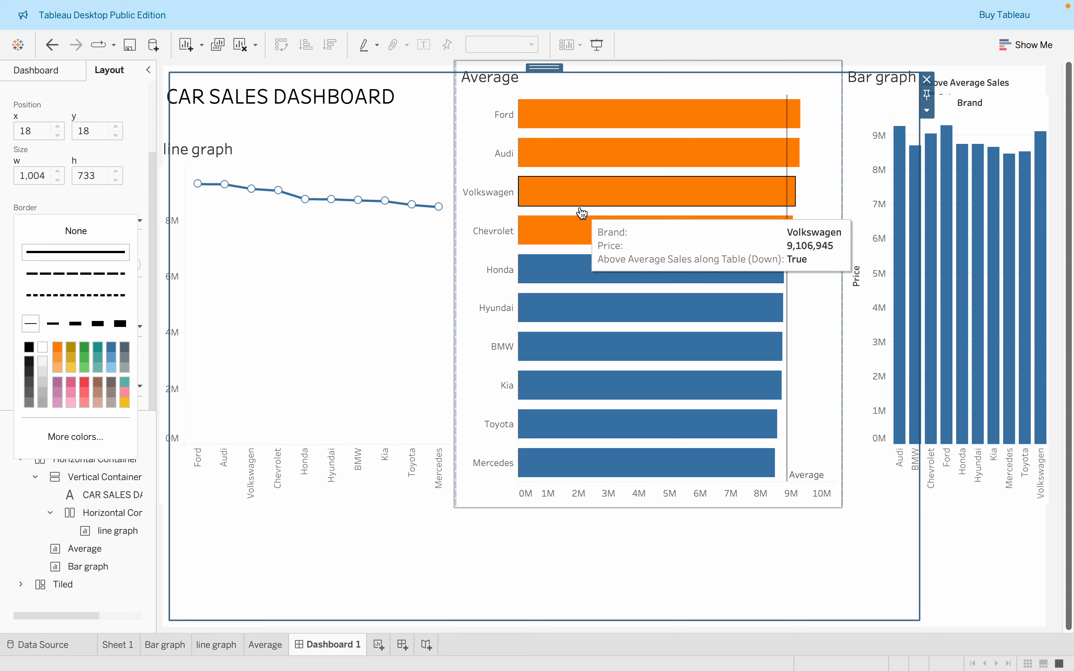
- Set the Average chart's outer padding to 10 on all sides
{"action": "left_click", "coordinate": [610, 82]}
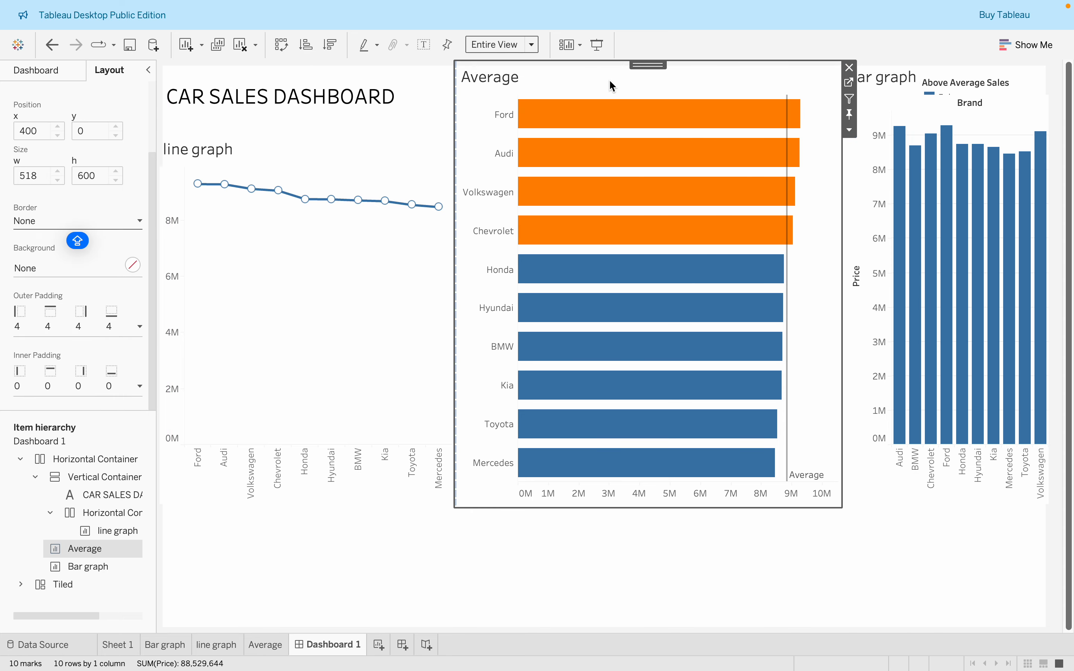
{"action": "left_click", "coordinate": [138, 326]}
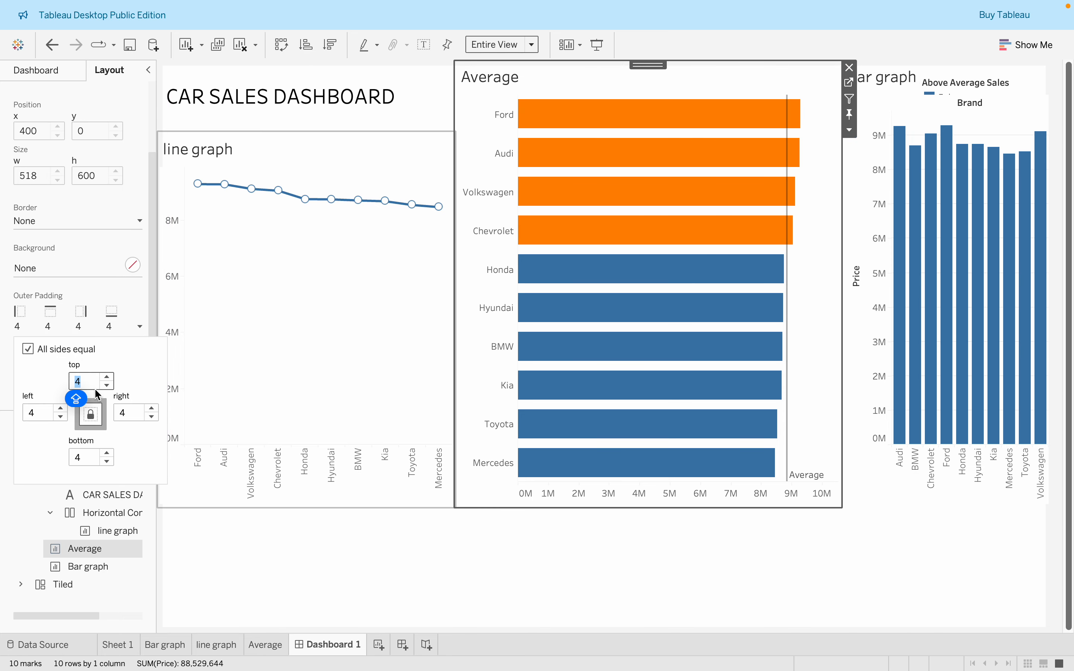
{"action": "type", "text": "10"}
{"action": "key", "text": "Return"}
{"action": "left_click", "coordinate": [123, 291]}
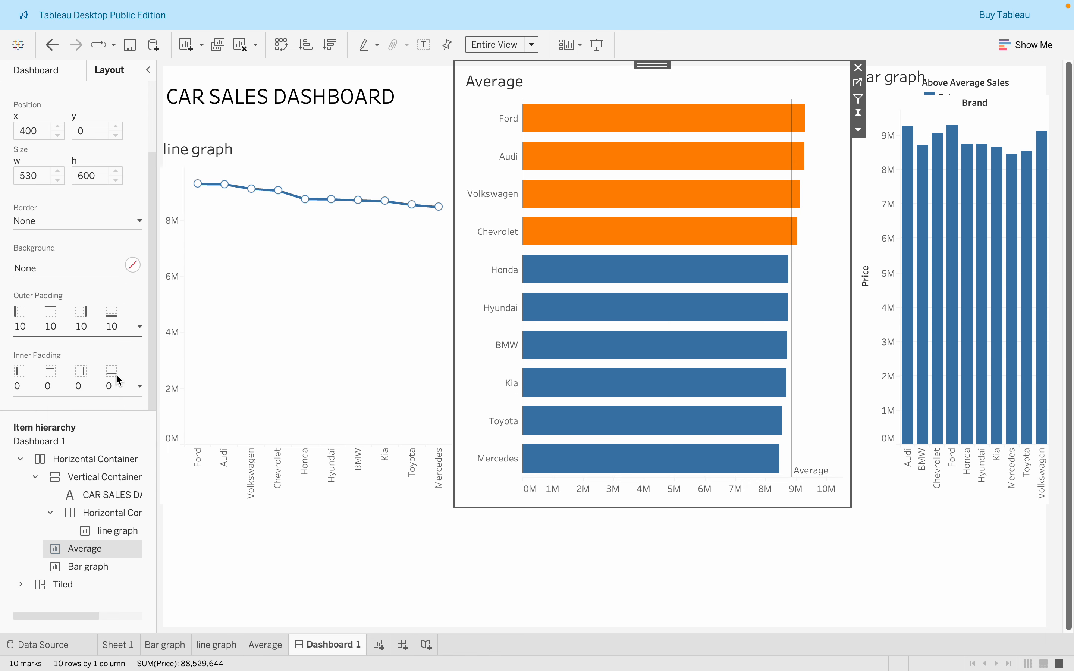
- Set the Average chart's inner padding to 10 on all sides
{"action": "left_click", "coordinate": [140, 386]}
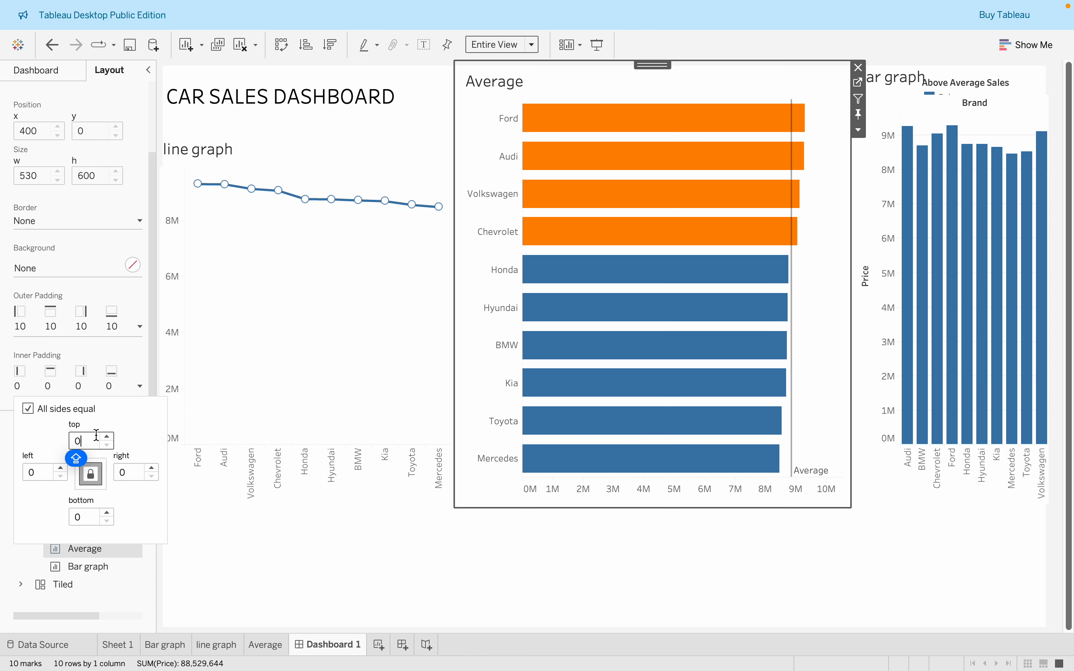
{"action": "key", "text": "BackSpace"}
{"action": "type", "text": "10"}
{"action": "key", "text": "Return"}
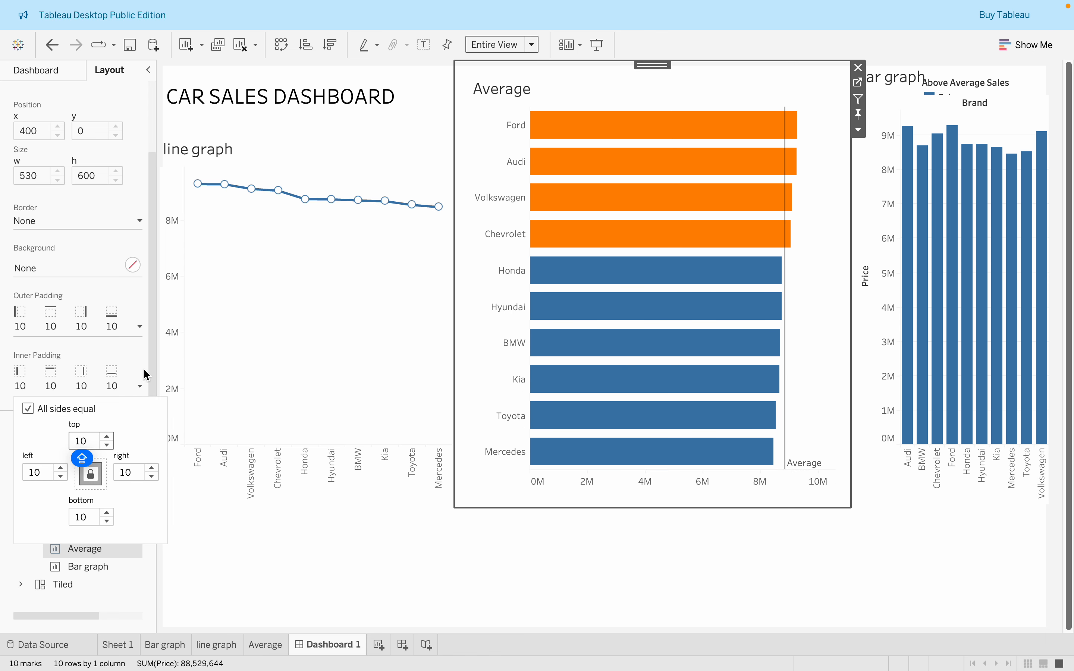
{"action": "left_click", "coordinate": [134, 355]}
- Give the Average chart a white background at 100% opacity
{"action": "left_click", "coordinate": [77, 276]}
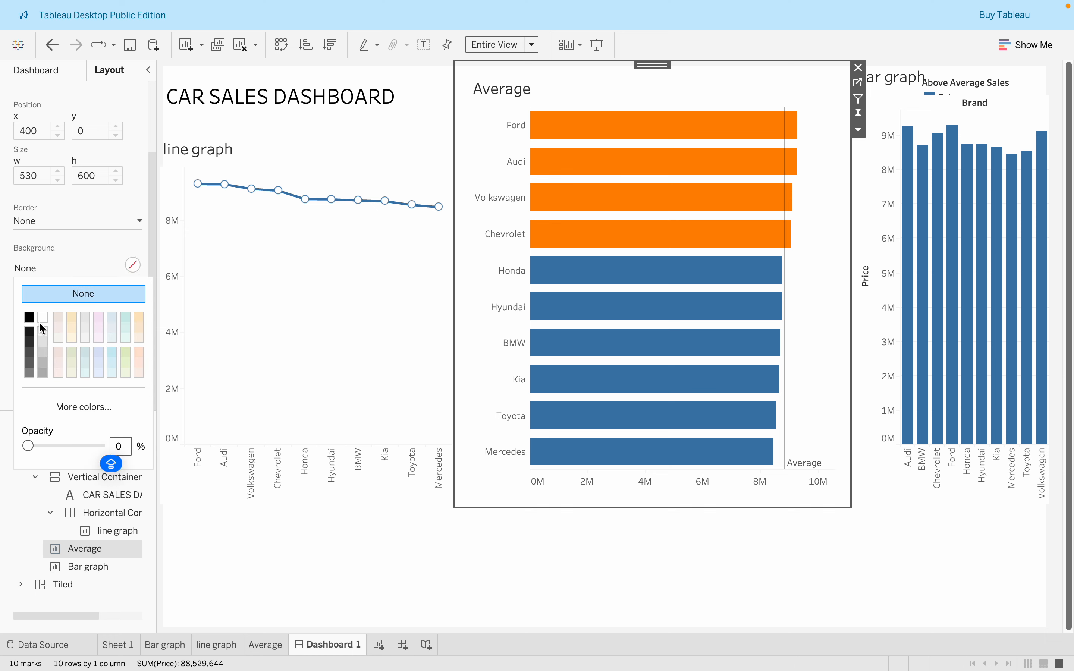
{"action": "type", "text": "100"}
{"action": "left_click", "coordinate": [69, 220]}
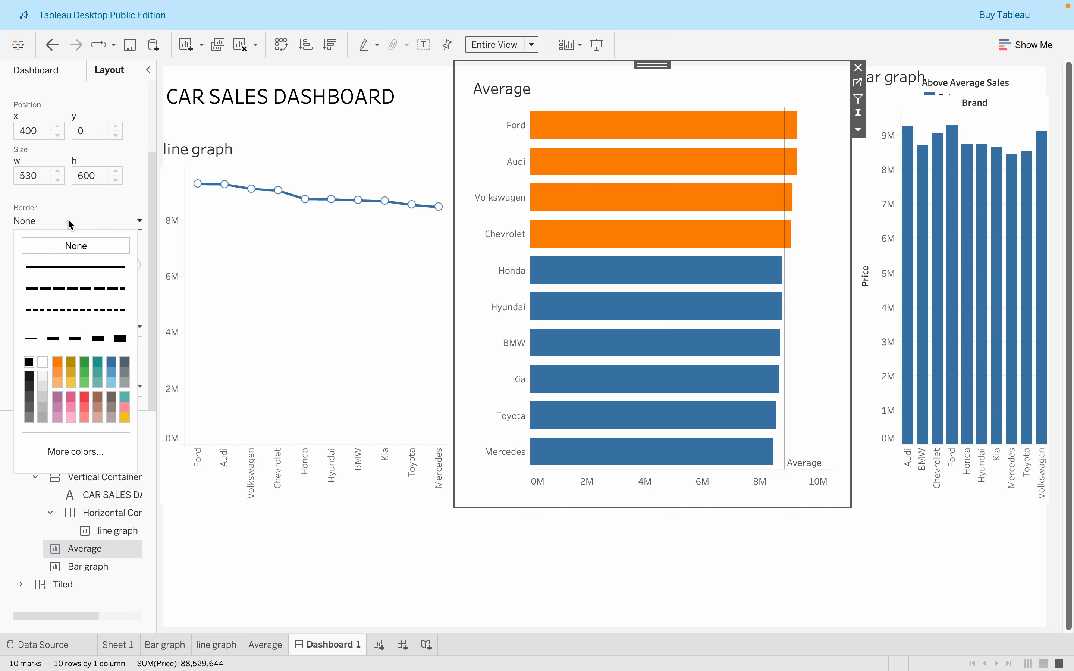
{"action": "left_click", "coordinate": [704, 619]}
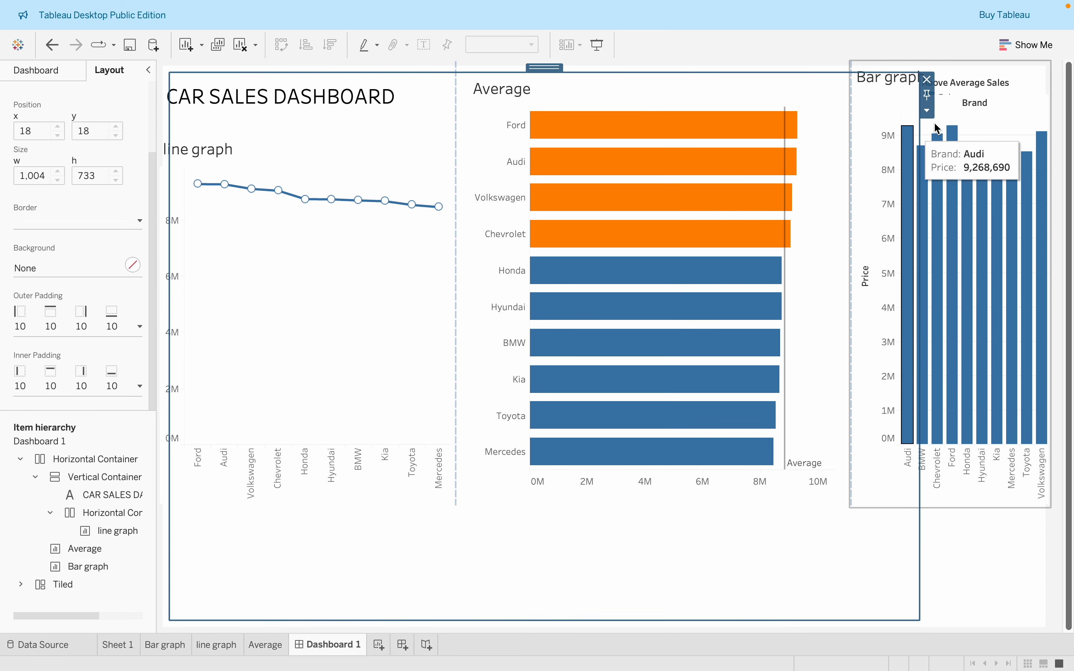
- Set the Bar graph's outer padding to 10 on all sides
{"action": "left_click", "coordinate": [1011, 114]}
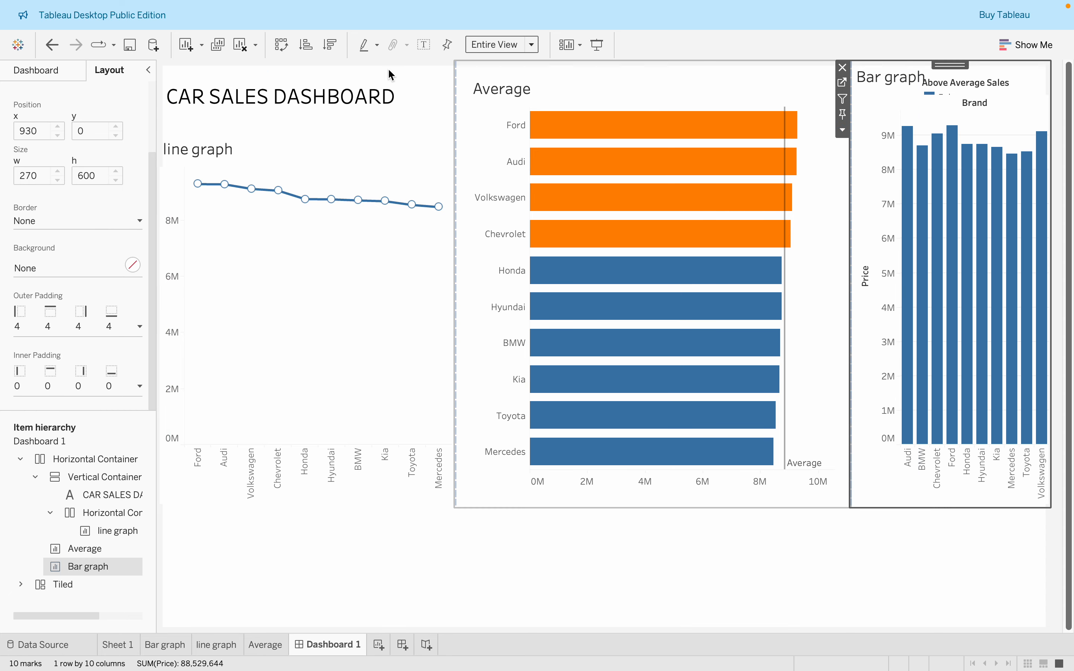
{"action": "left_click", "coordinate": [140, 326]}
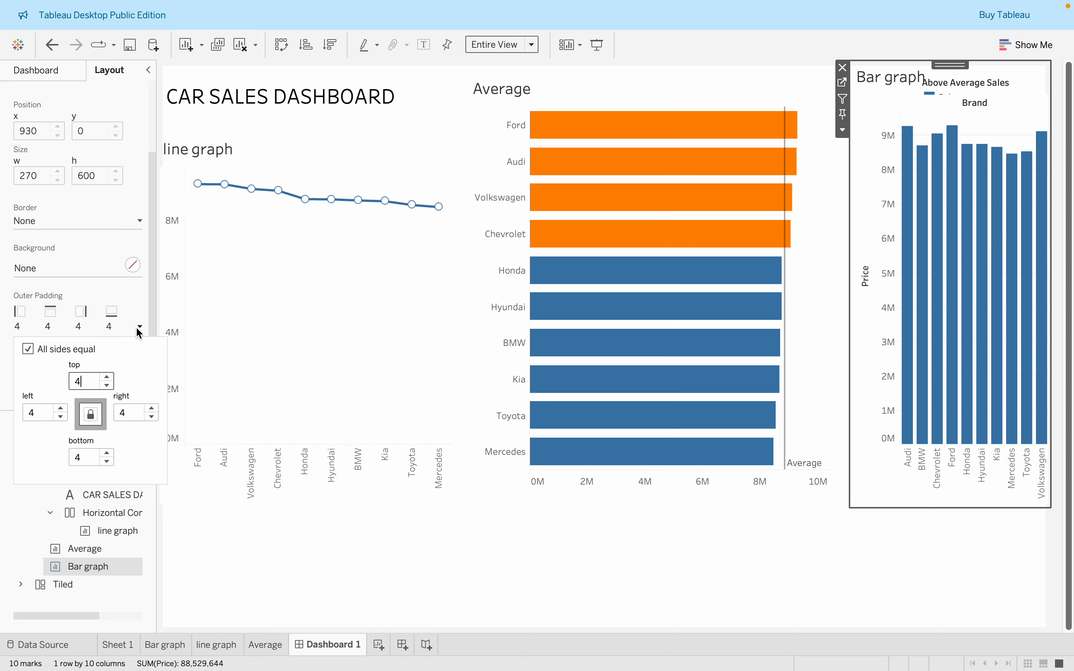
{"action": "type", "text": "10"}
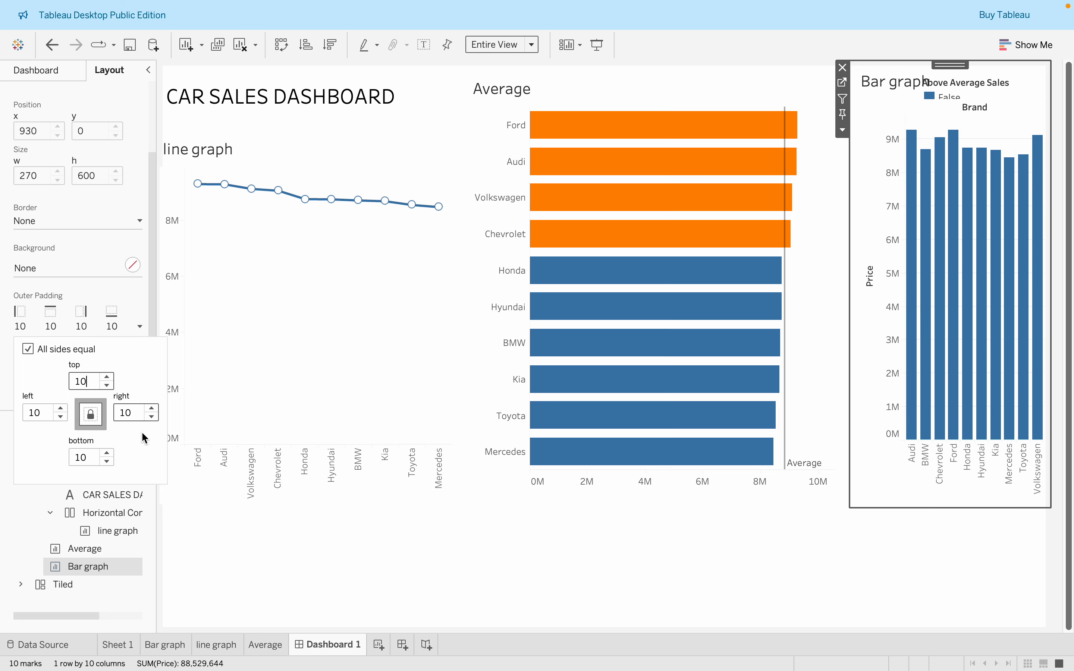
{"action": "left_click", "coordinate": [181, 531]}
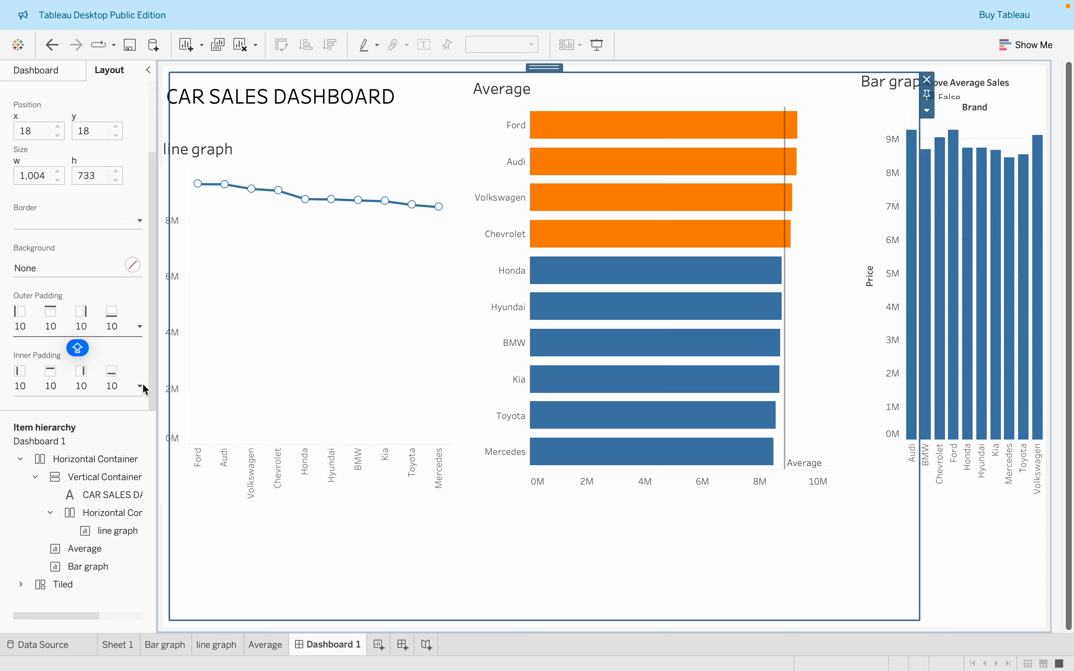
- Set the Bar graph's inner padding to 10 on all sides
{"action": "left_click", "coordinate": [1029, 94]}
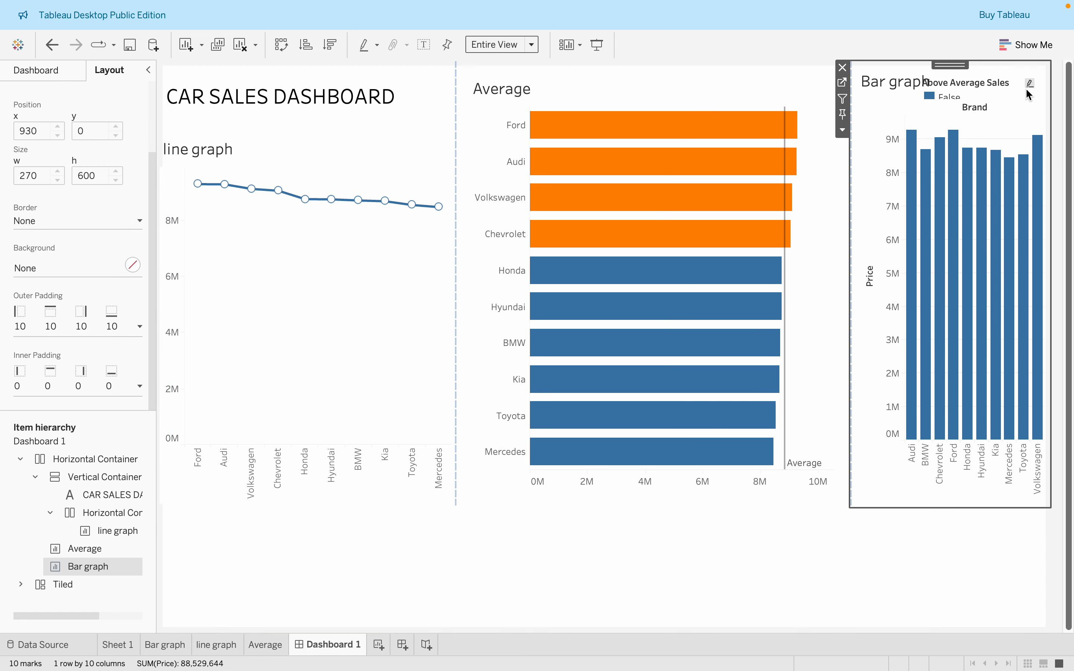
{"action": "left_click", "coordinate": [140, 387]}
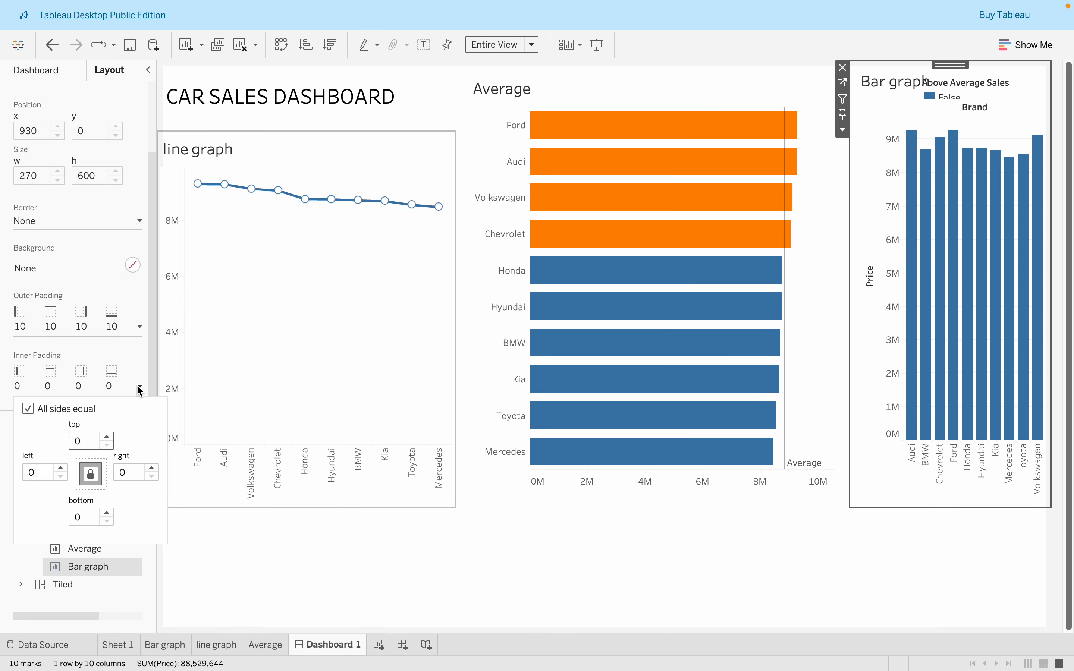
{"action": "left_click", "coordinate": [85, 441]}
{"action": "type", "text": "10"}
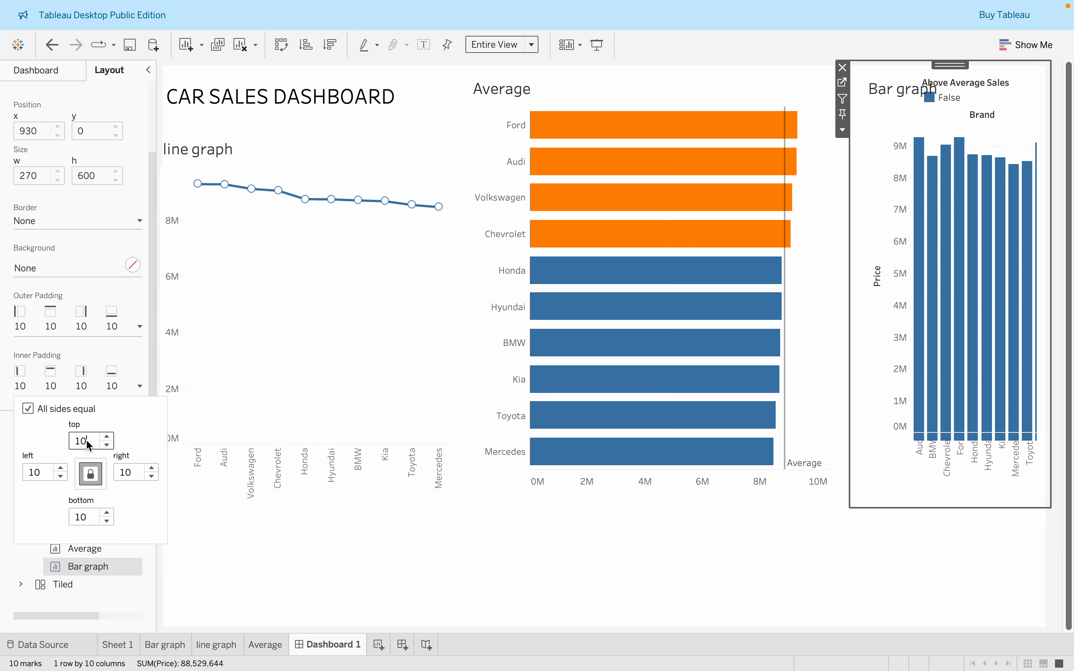
- Give the large container inside the Tiled container a white background at 100% opacity and a very light grey border
{"action": "left_click", "coordinate": [314, 564]}
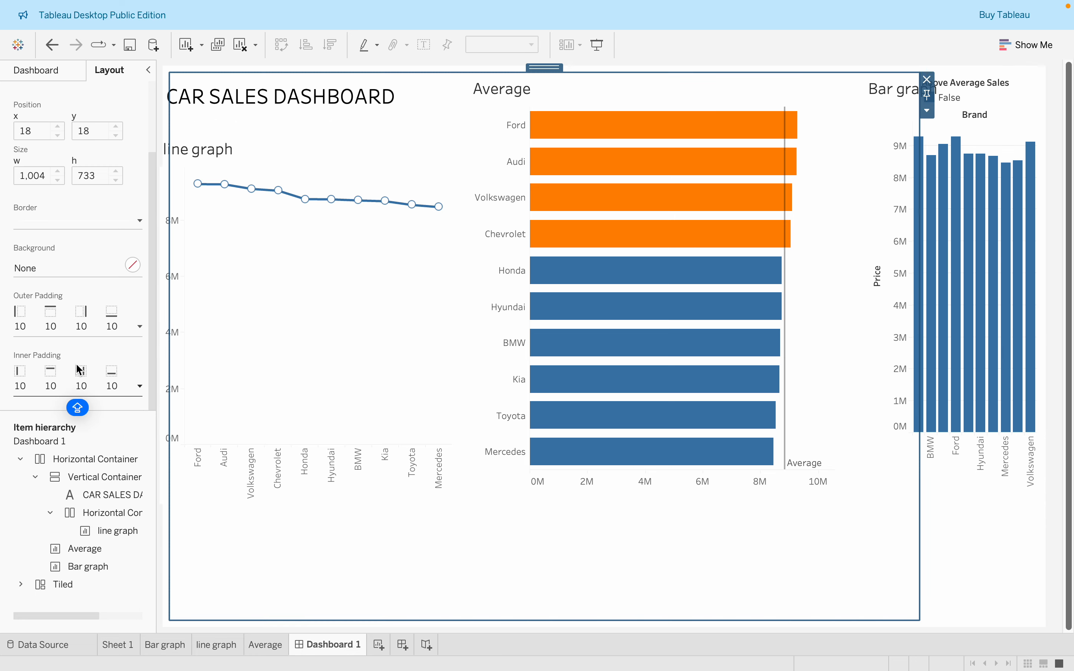
{"action": "left_click", "coordinate": [78, 269]}
{"action": "left_click", "coordinate": [40, 317]}
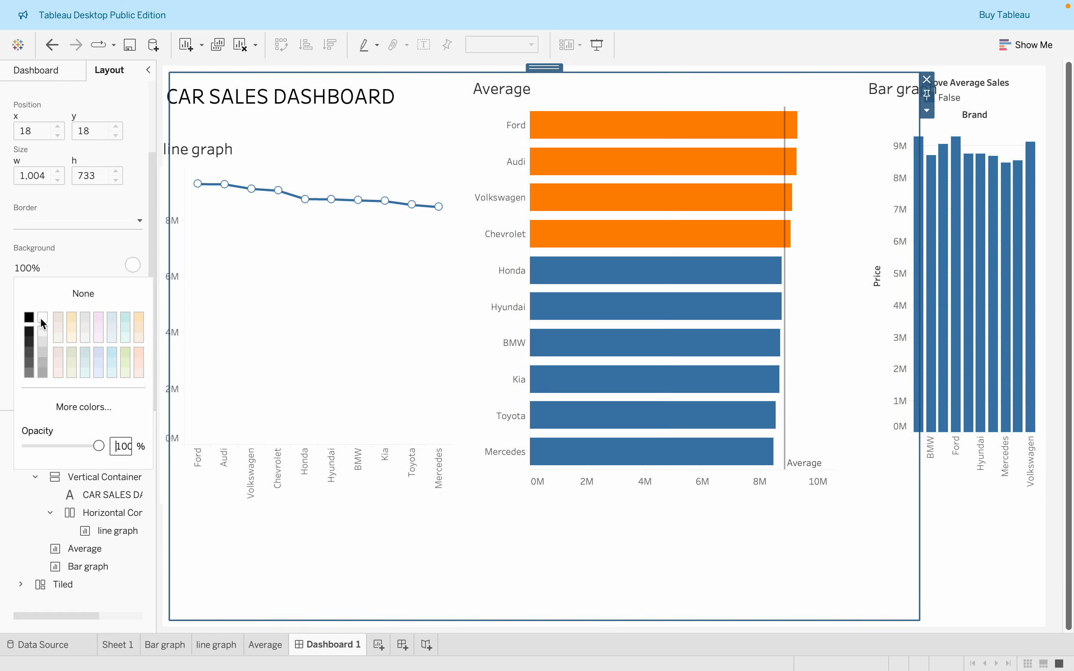
{"action": "left_click", "coordinate": [104, 198]}
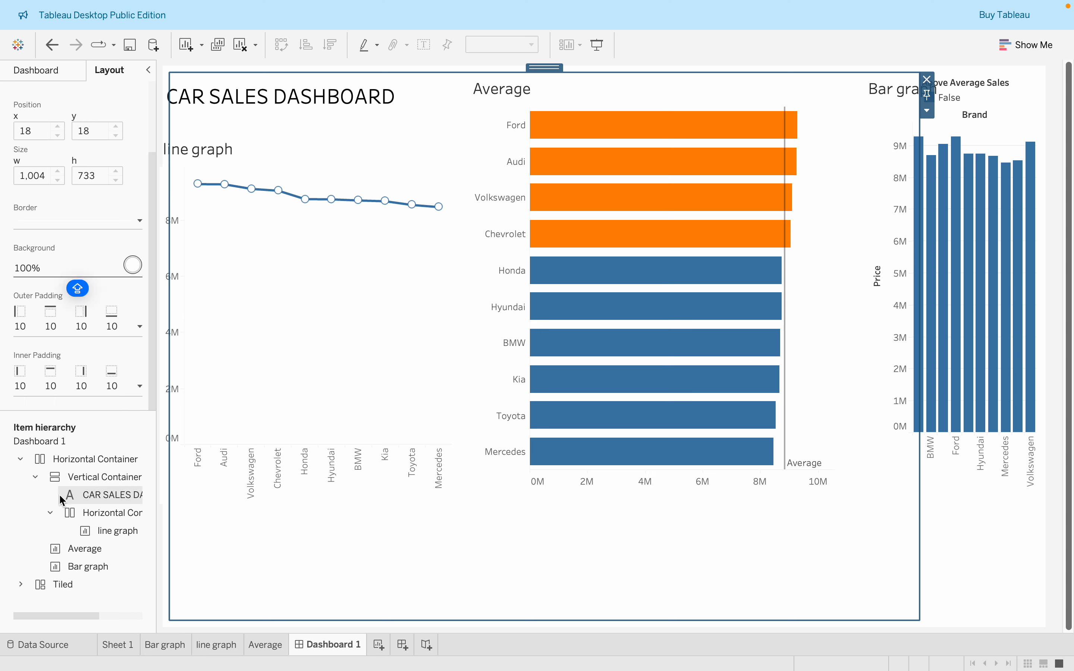
{"action": "left_click", "coordinate": [77, 225]}
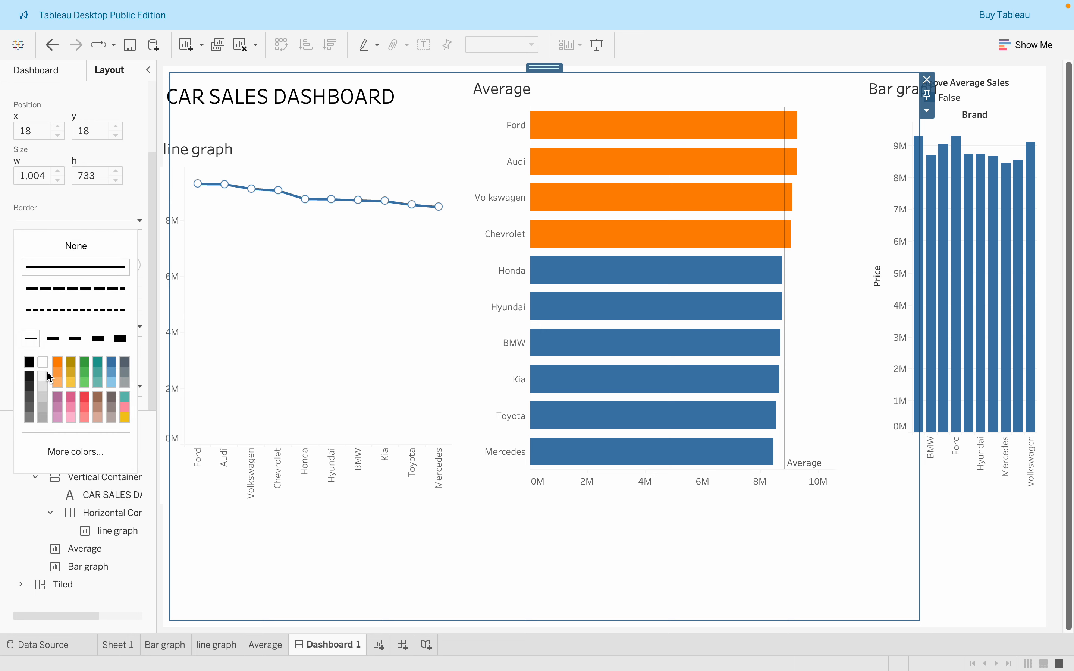
{"action": "left_click", "coordinate": [107, 204]}
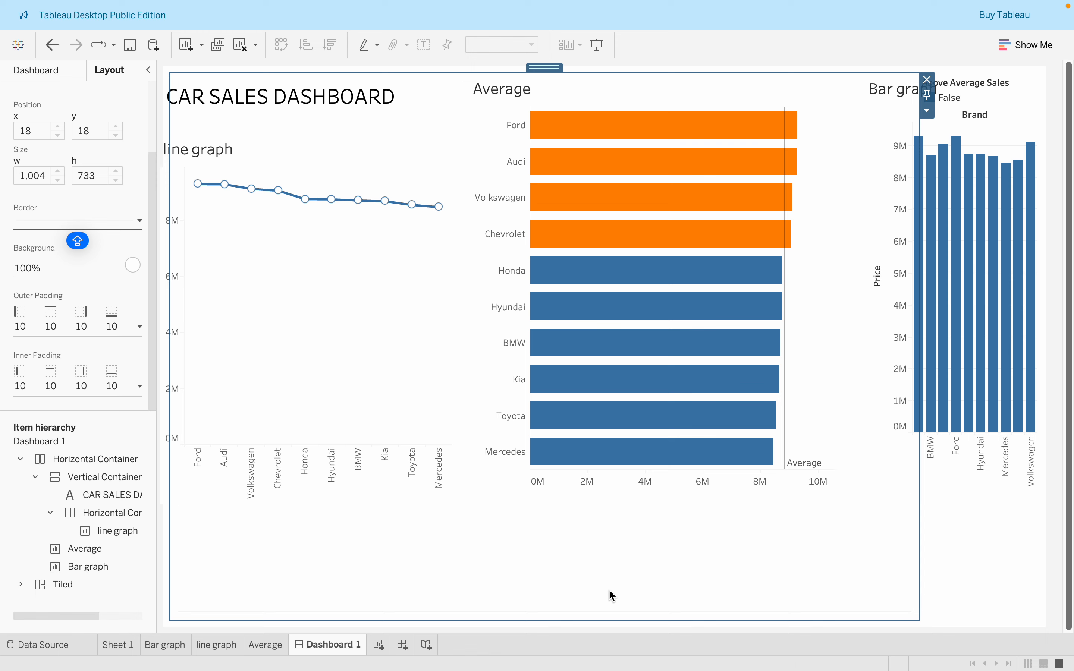
{"action": "left_click", "coordinate": [1030, 573]}
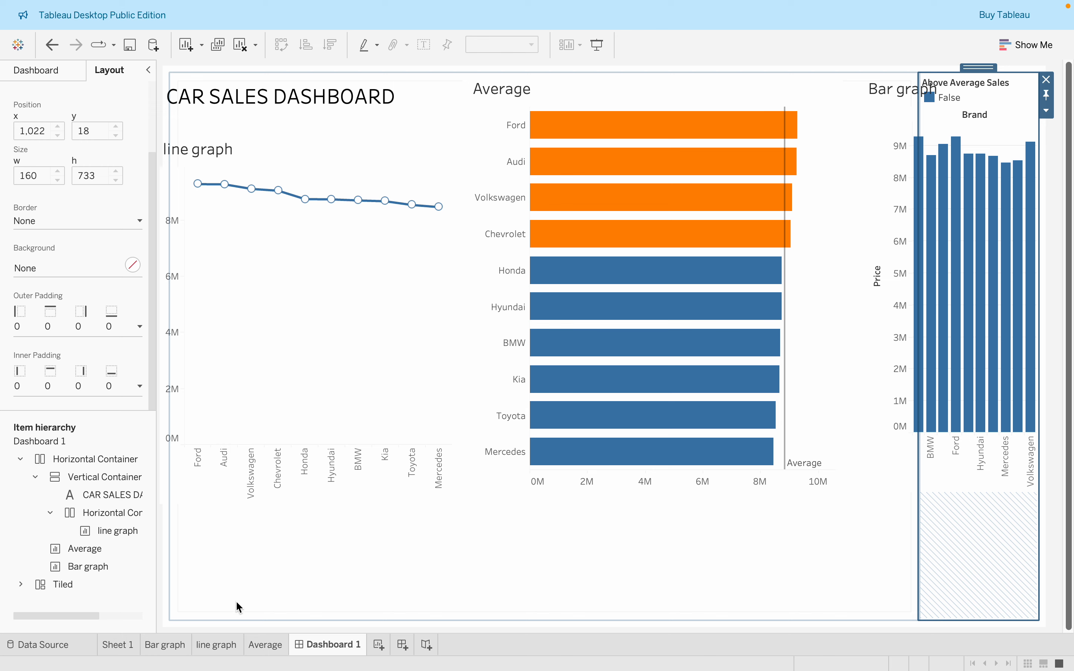
{"action": "left_click", "coordinate": [81, 584]}
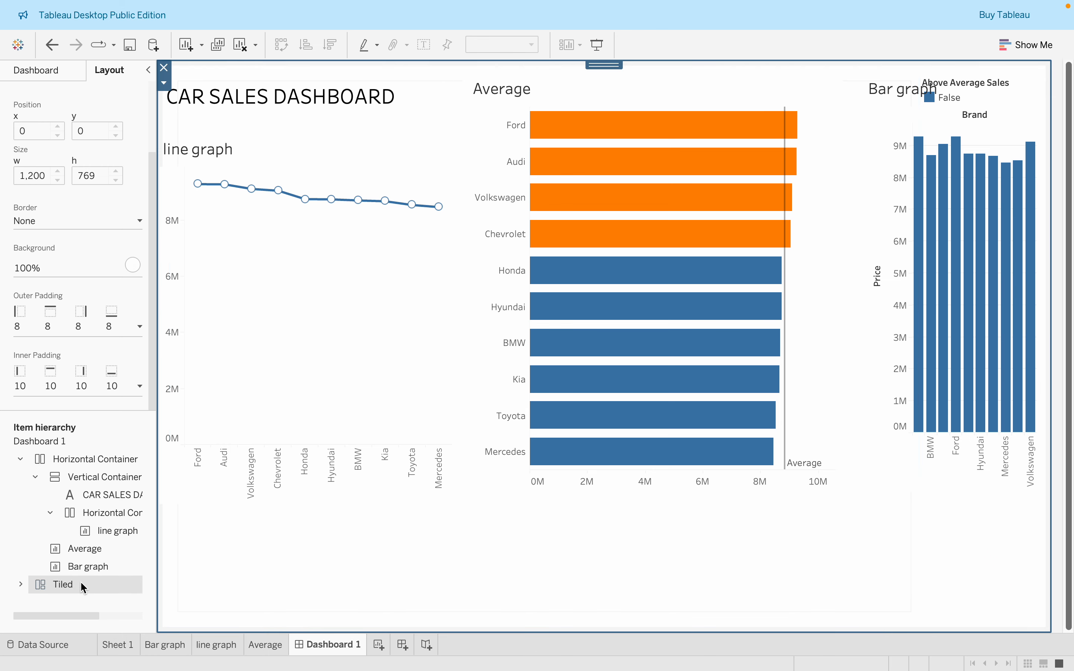
{"action": "right_click", "coordinate": [101, 585]}
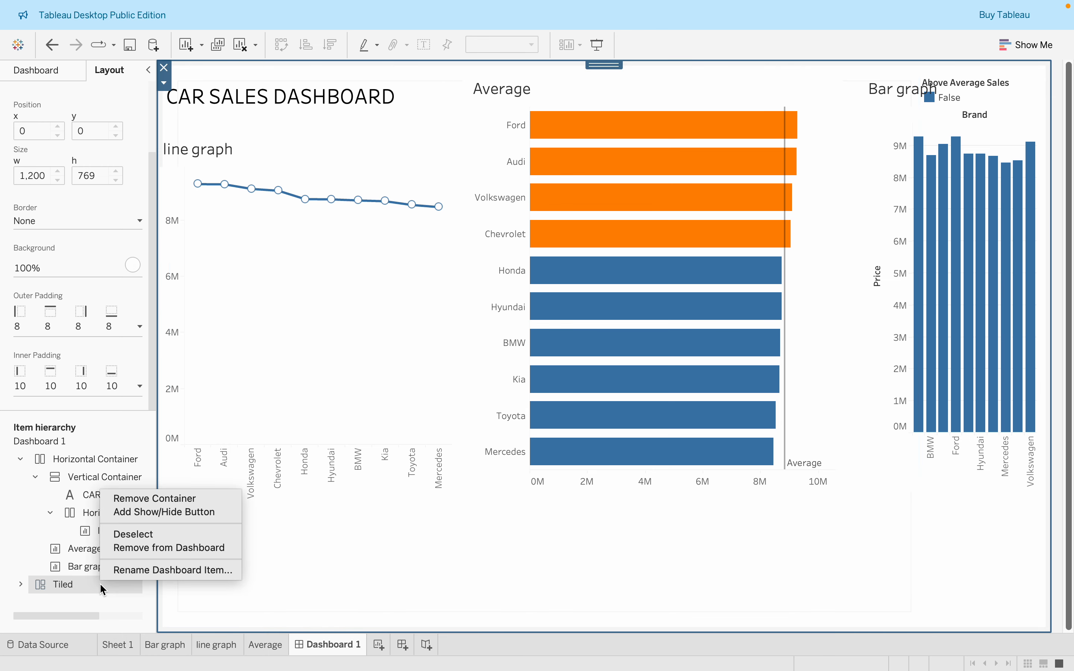
{"action": "left_click", "coordinate": [137, 571]}
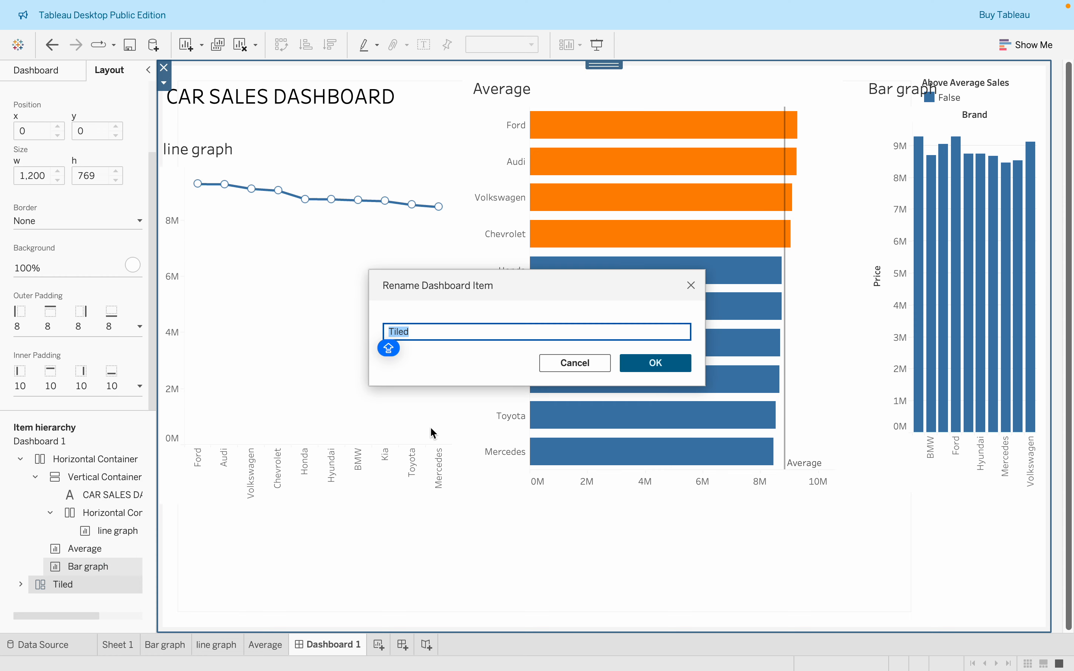
{"action": "left_click", "coordinate": [691, 286]}
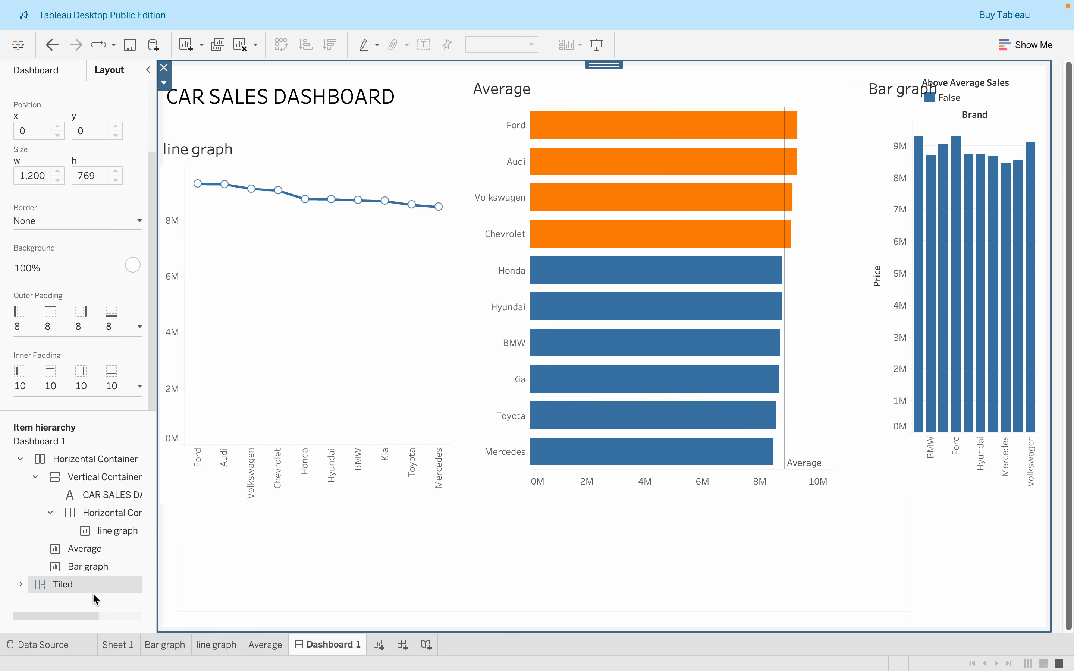
{"action": "double_click", "coordinate": [74, 585]}
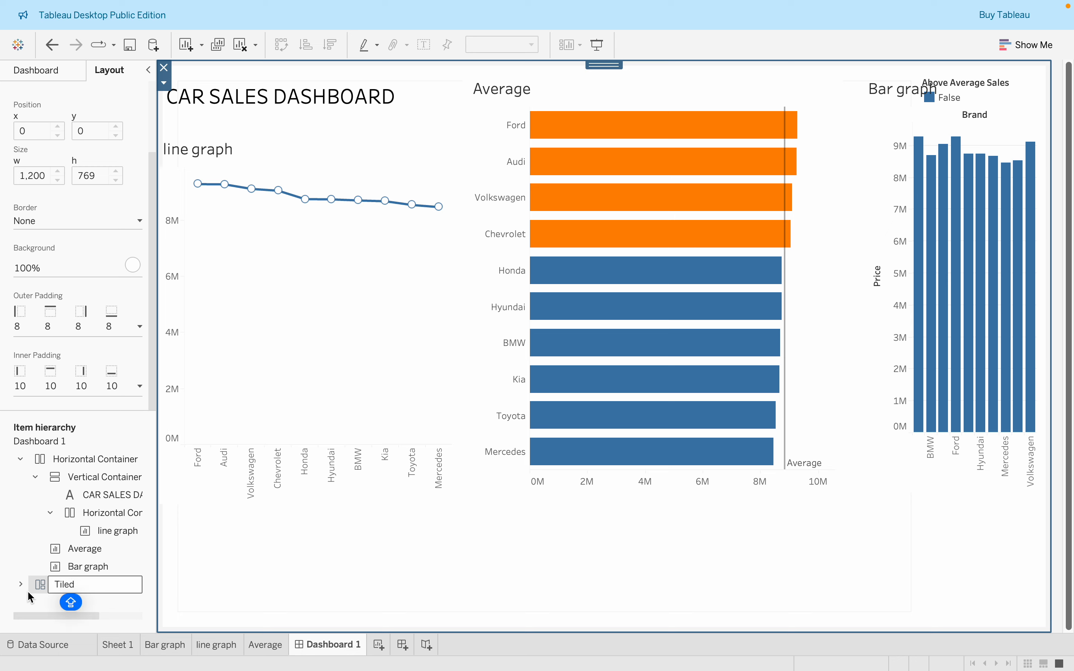
- Remove the Tiled container and the item within it from the dashboard
{"action": "left_click", "coordinate": [35, 586]}
{"action": "right_click", "coordinate": [39, 589]}
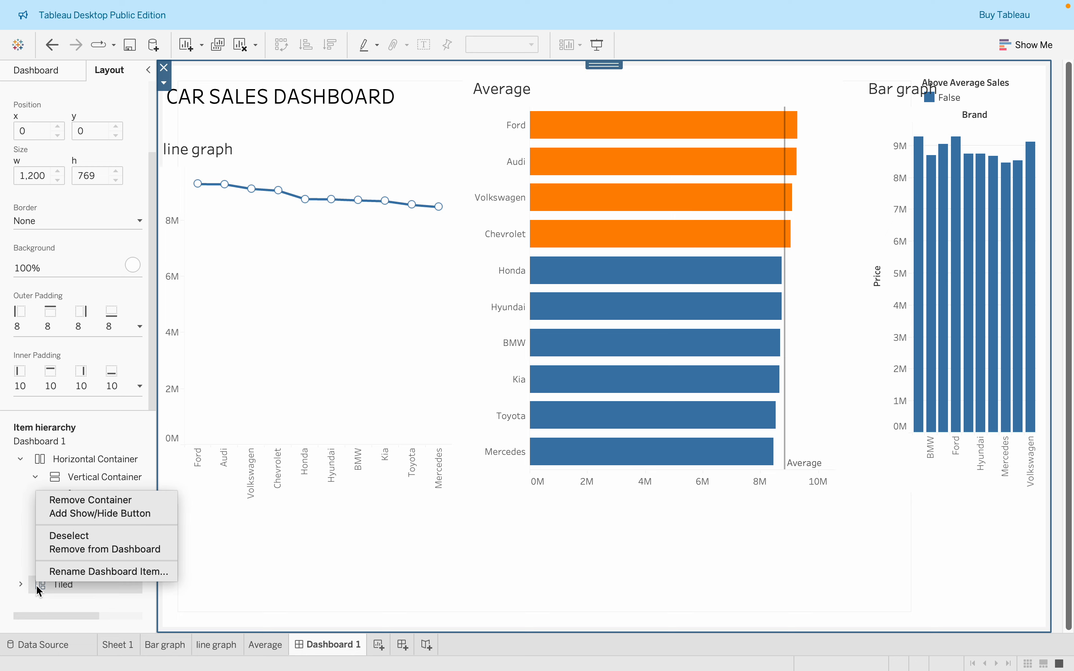
{"action": "left_click", "coordinate": [96, 549]}
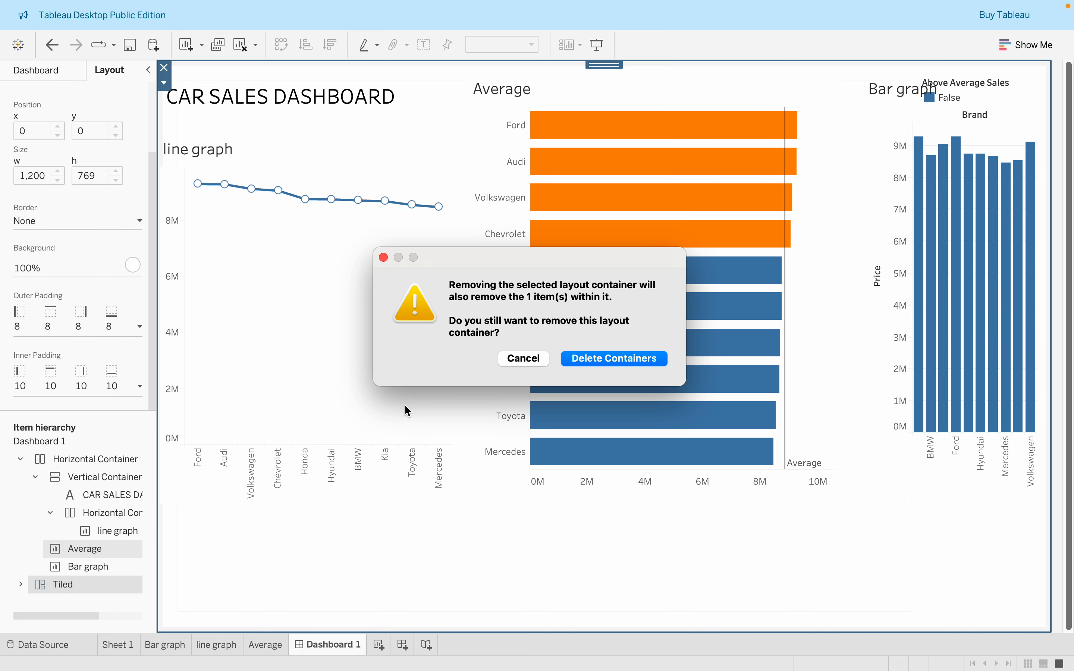
{"action": "left_click", "coordinate": [615, 359]}
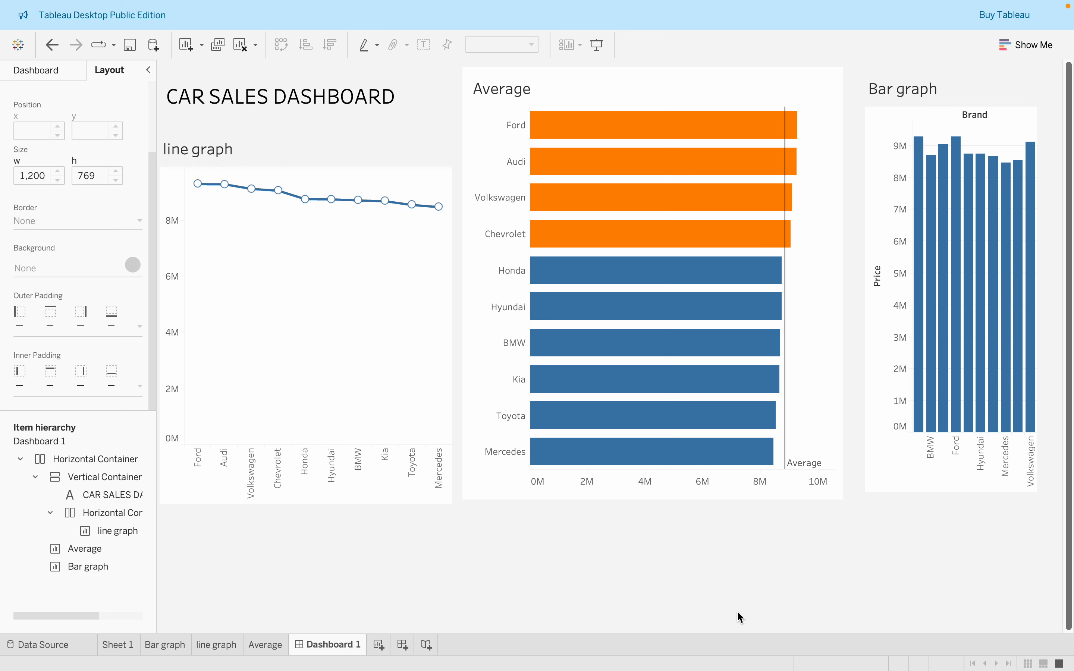
- Use the line graph as a filter and select its BMW point to filter the other charts
{"action": "left_click", "coordinate": [287, 293]}
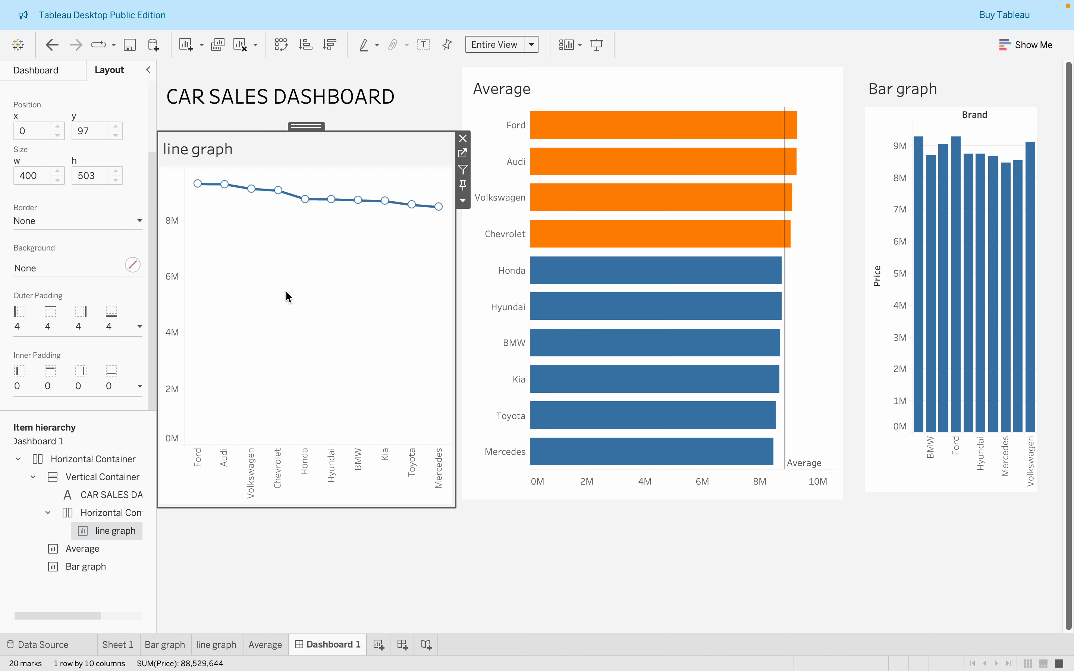
{"action": "left_click", "coordinate": [463, 174]}
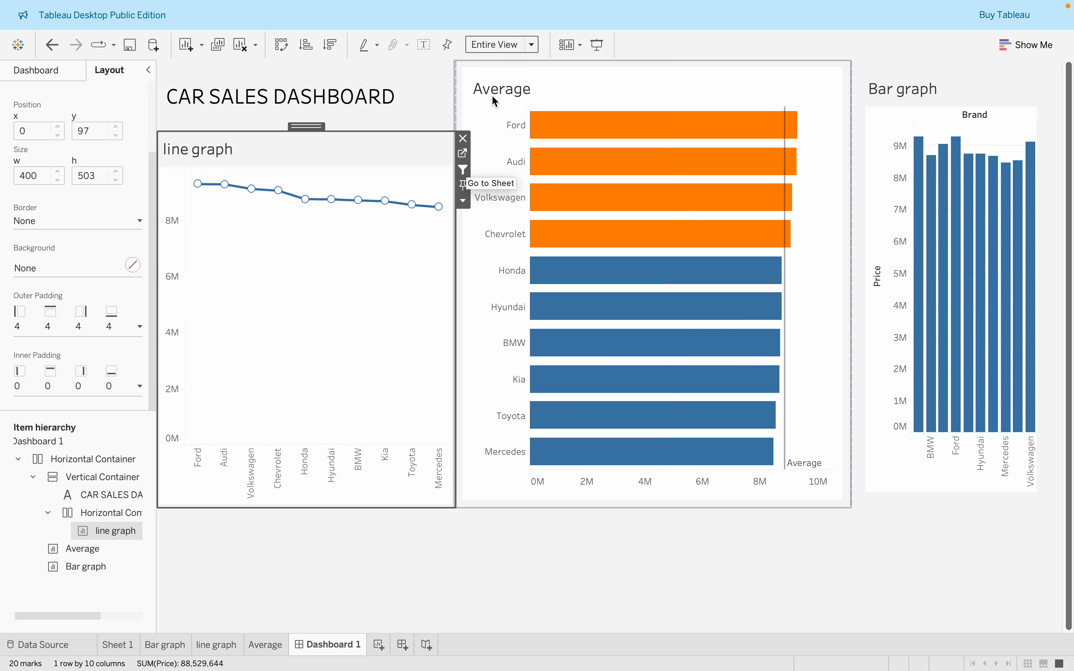
{"action": "left_click", "coordinate": [359, 201]}
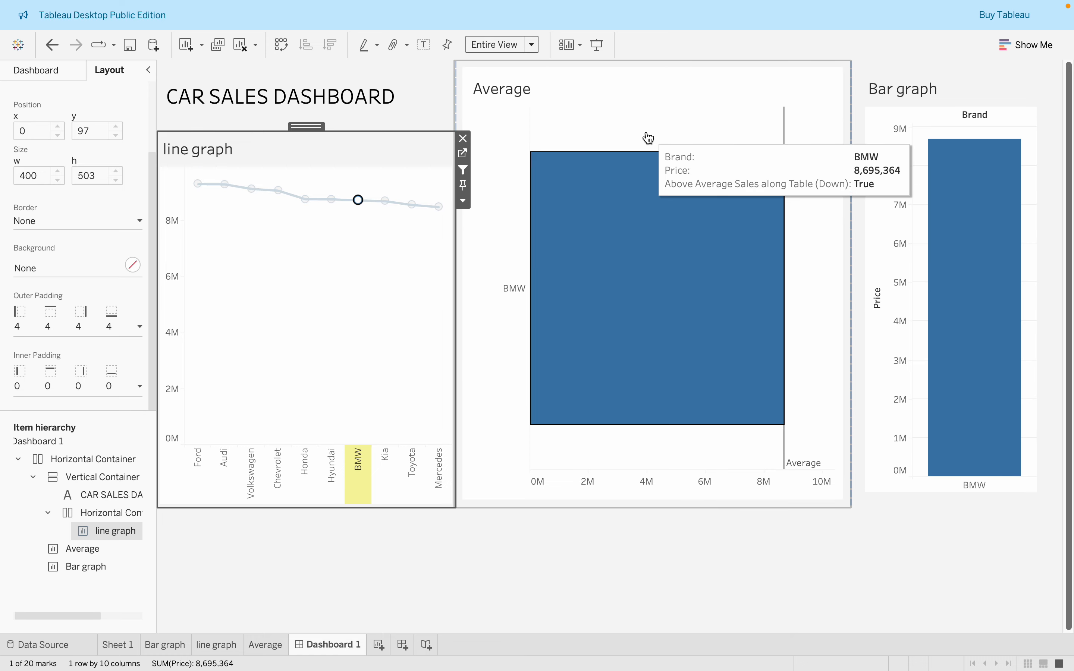
- Use the Average chart as a filter, and clear and reselect its BMW bar
{"action": "left_click", "coordinate": [649, 154]}
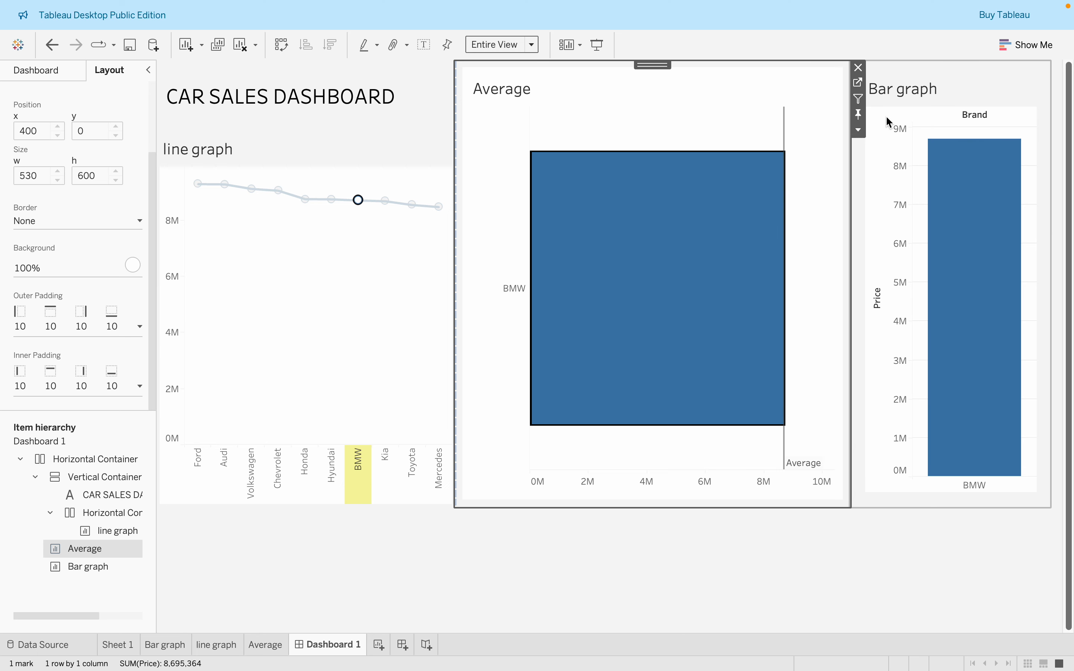
{"action": "left_click", "coordinate": [859, 100]}
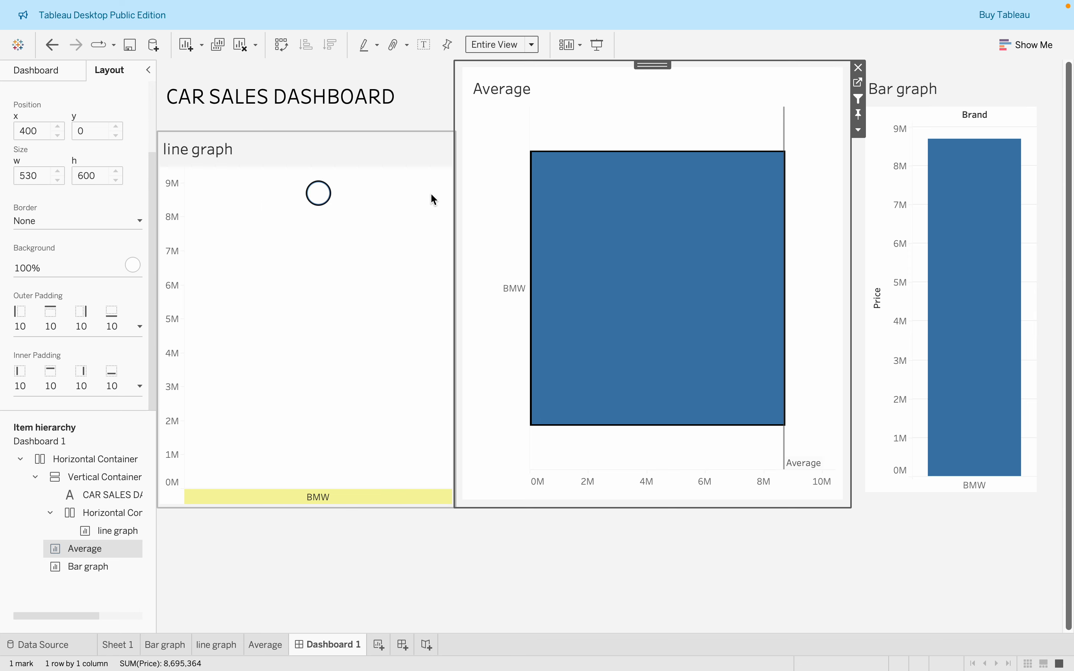
{"action": "left_click", "coordinate": [713, 324]}
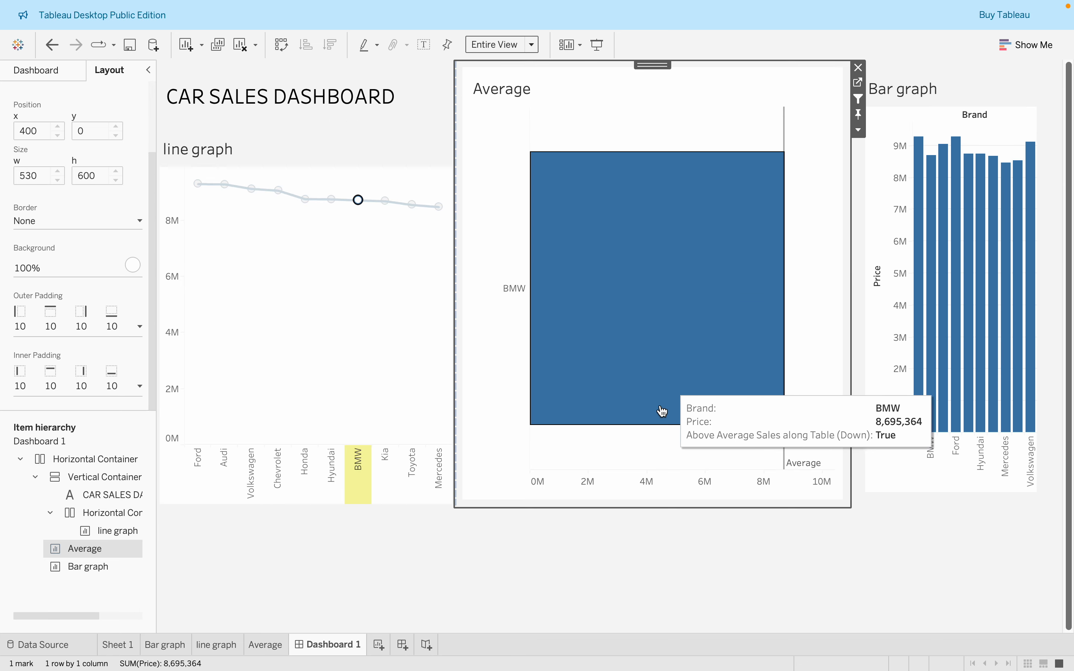
{"action": "left_click", "coordinate": [649, 457]}
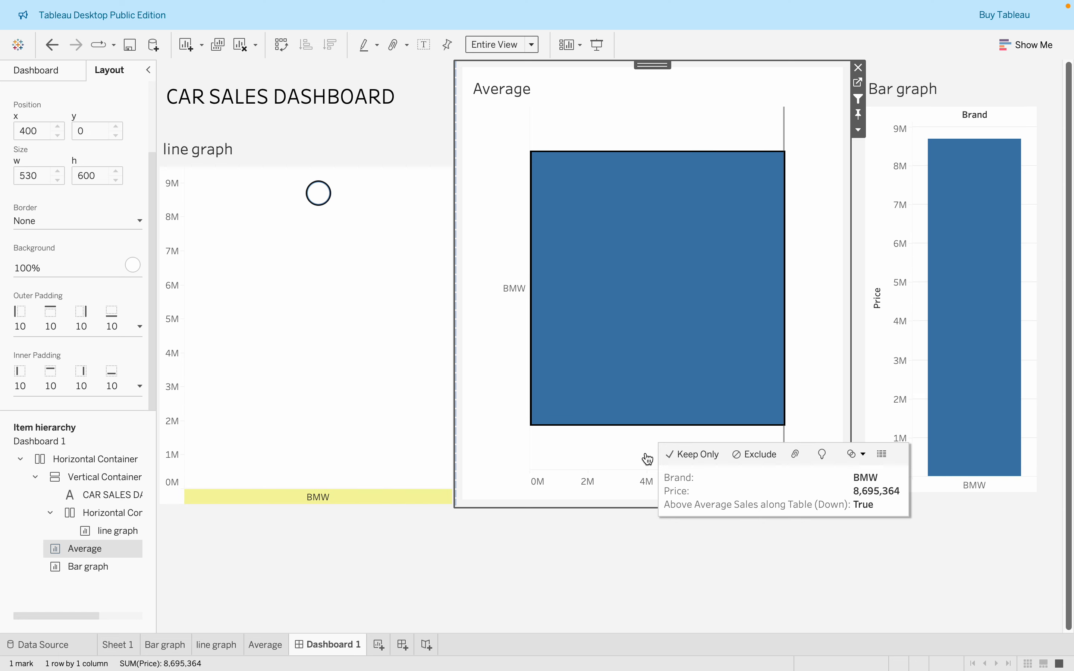
- Use the Bar graph as a filter and toggle its BMW bar to test filtering of the other charts
{"action": "left_click", "coordinate": [921, 94]}
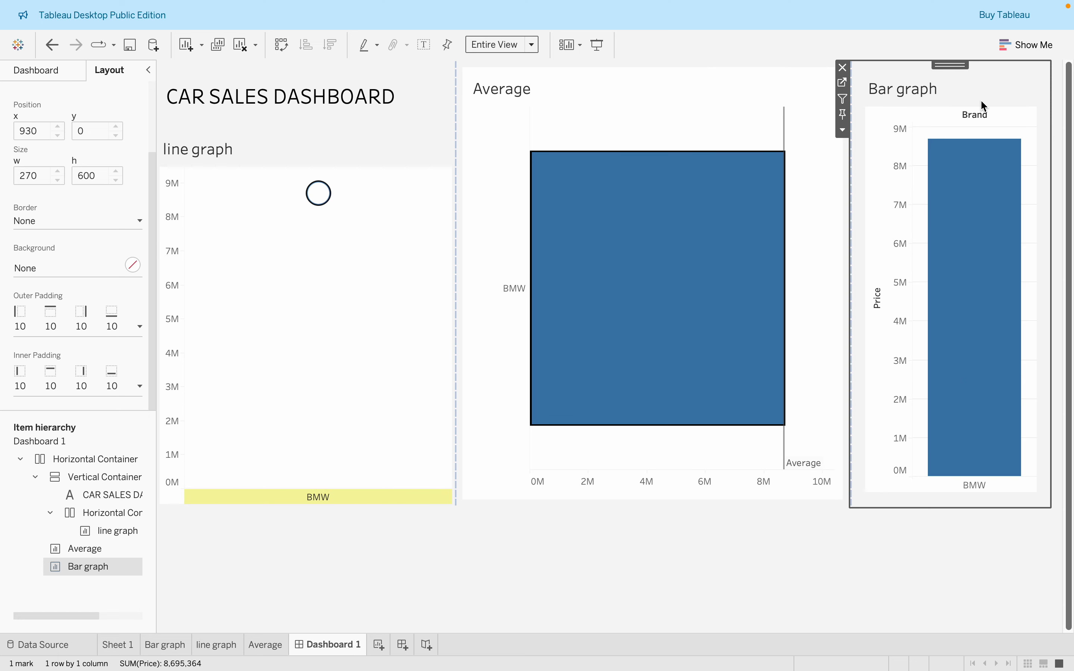
{"action": "left_click", "coordinate": [844, 101]}
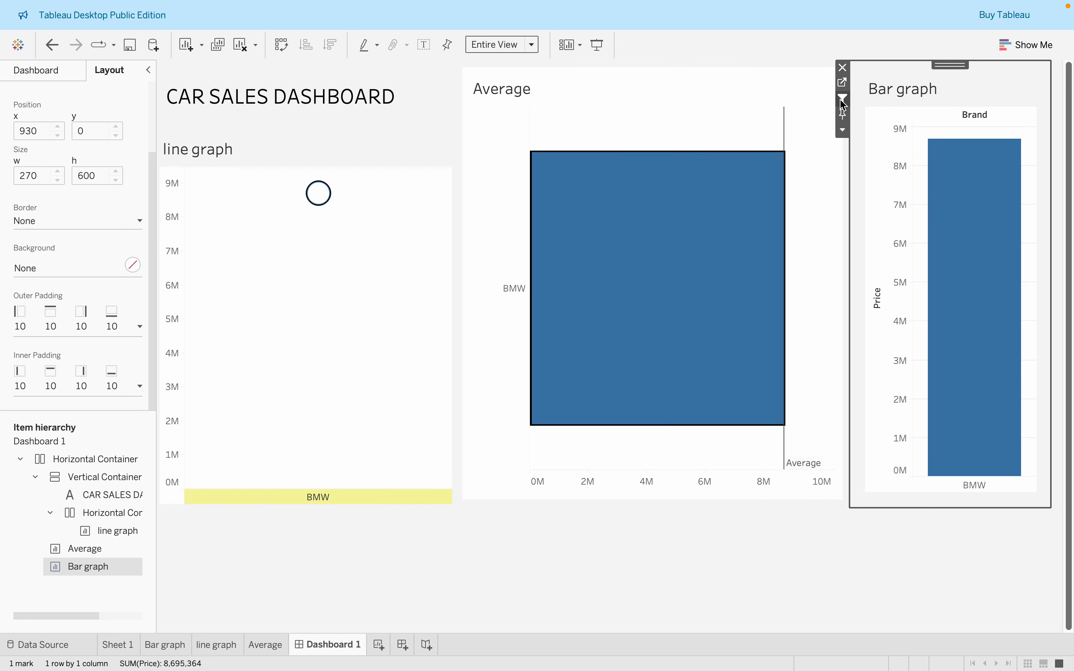
{"action": "left_click", "coordinate": [902, 282]}
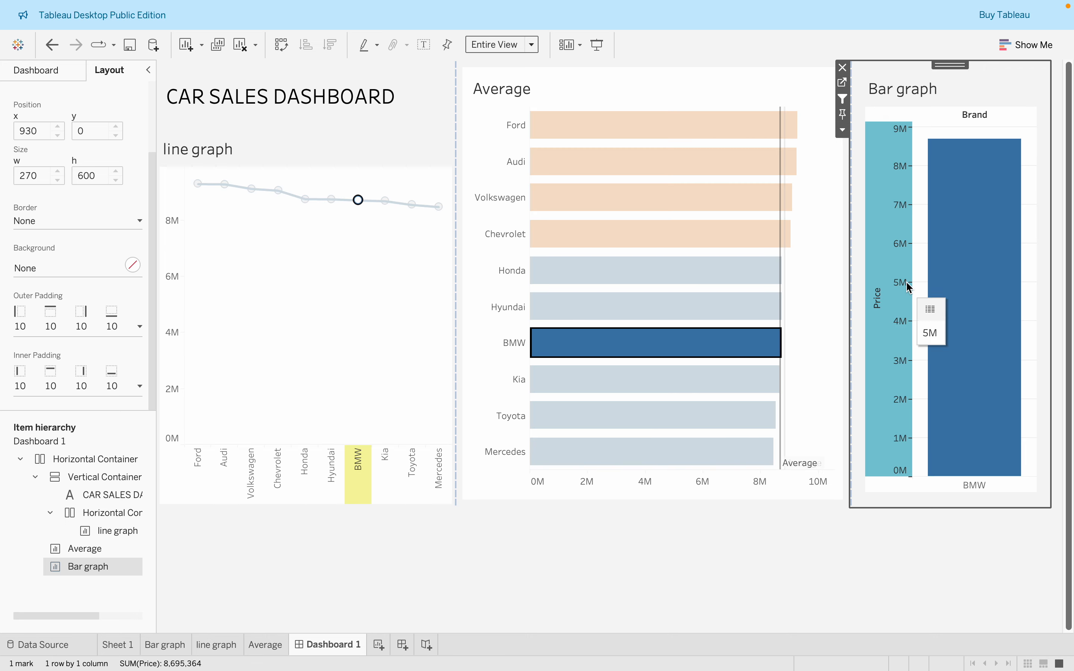
{"action": "left_click", "coordinate": [901, 400]}
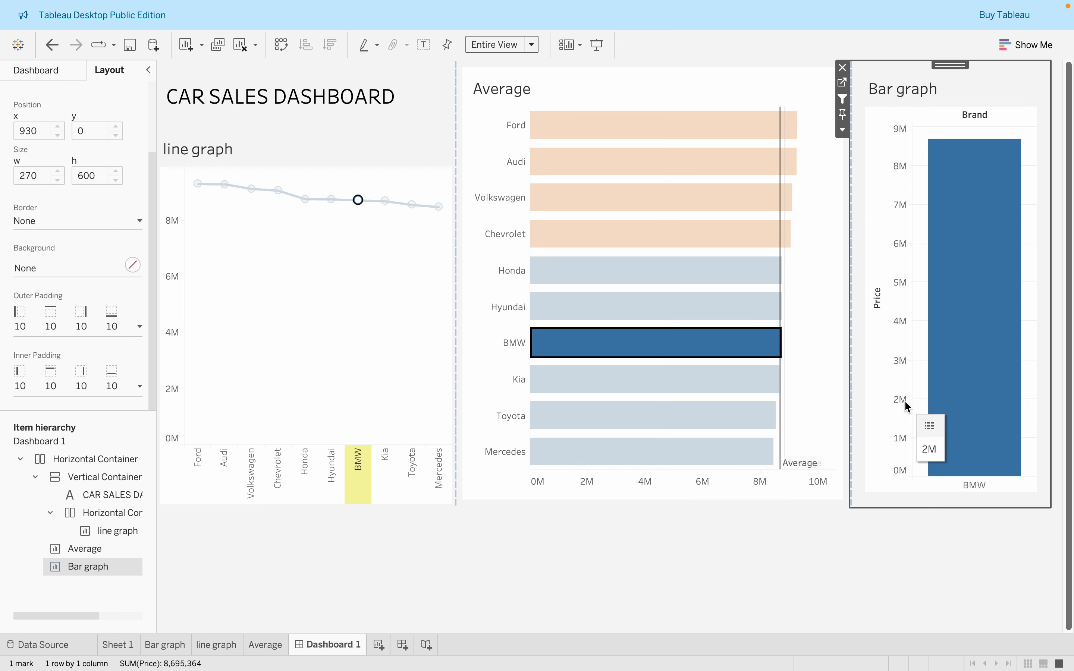
{"action": "left_click", "coordinate": [960, 462]}
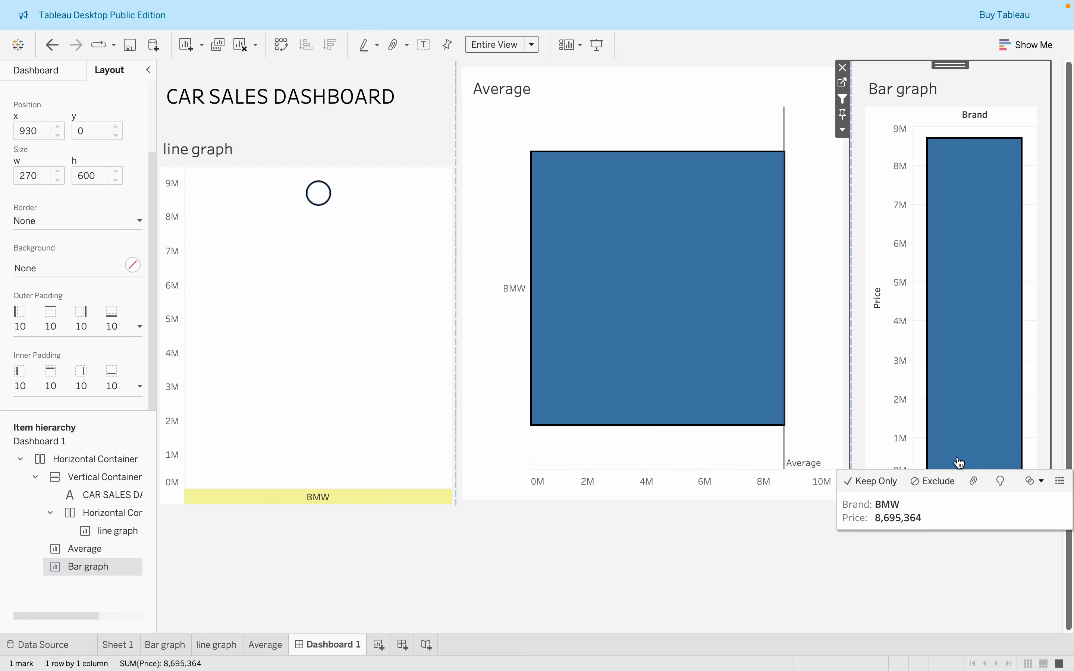
{"action": "left_click", "coordinate": [904, 135]}
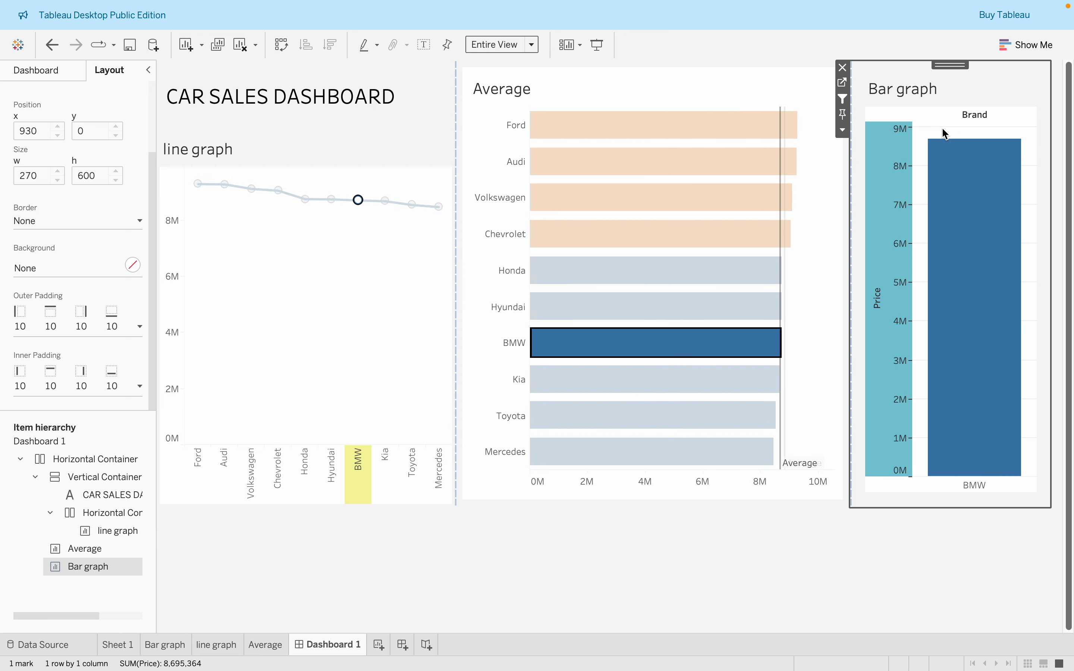
{"action": "left_click", "coordinate": [945, 175]}
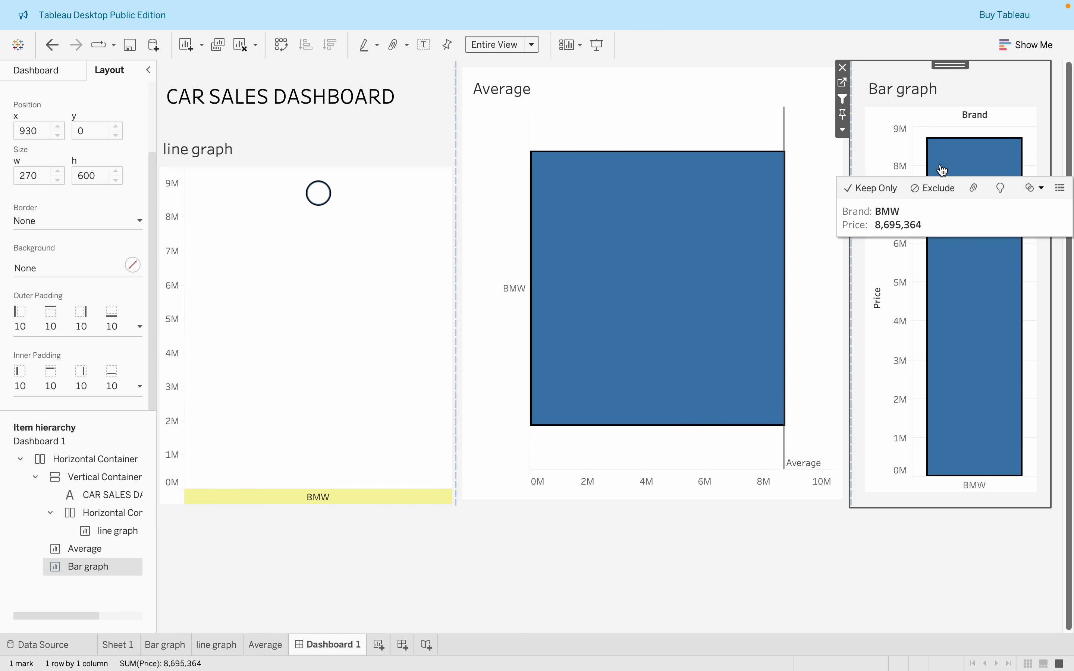
{"action": "left_click", "coordinate": [921, 248]}
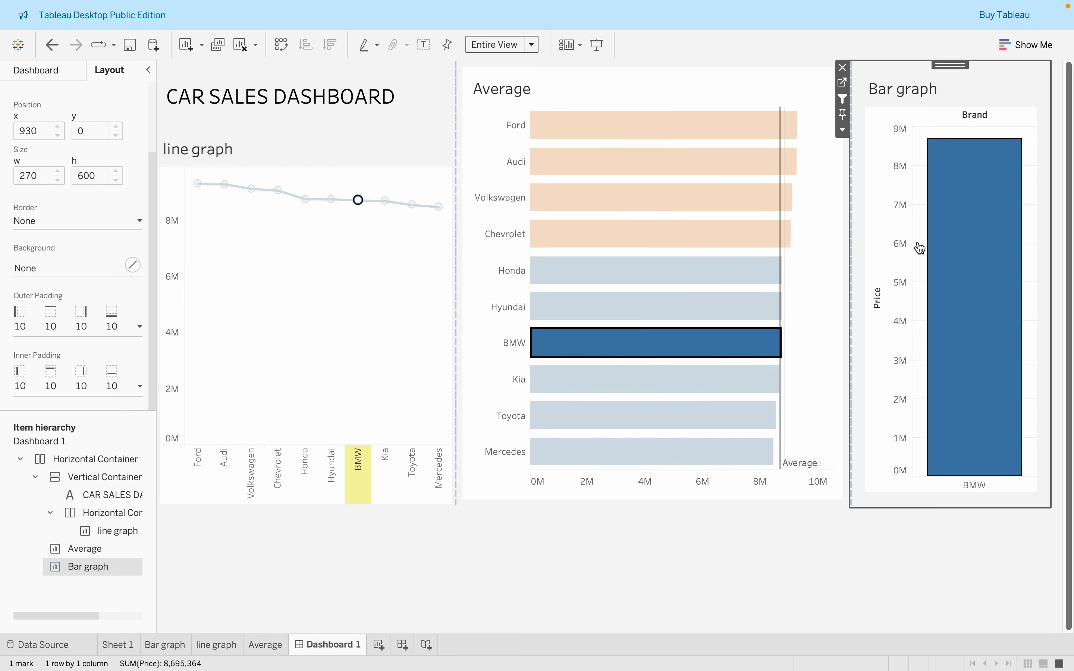
- Select individual brand bars in the Average chart in turn, ending on Chevrolet, to examine how they filter the other charts
{"action": "left_click", "coordinate": [618, 208]}
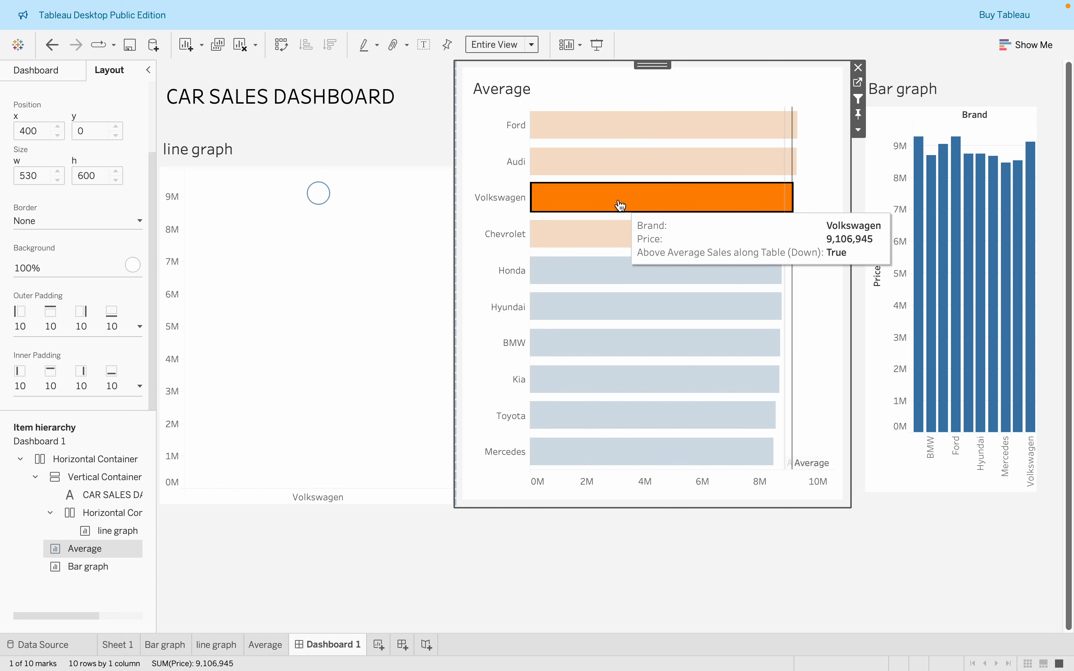
{"action": "left_click", "coordinate": [605, 137]}
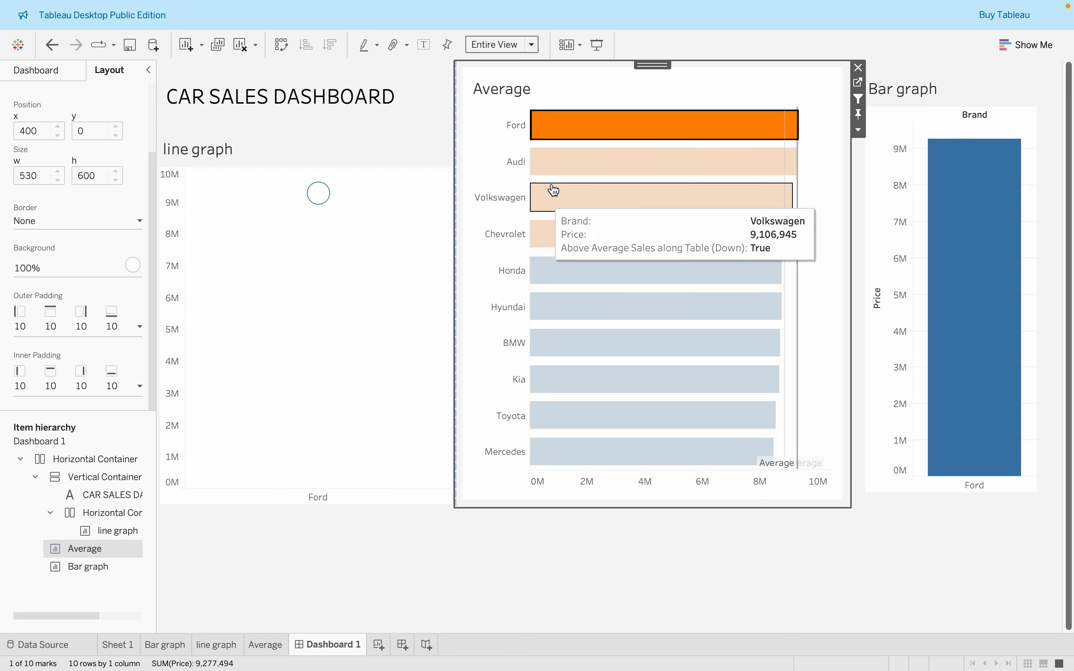
{"action": "left_click", "coordinate": [572, 165]}
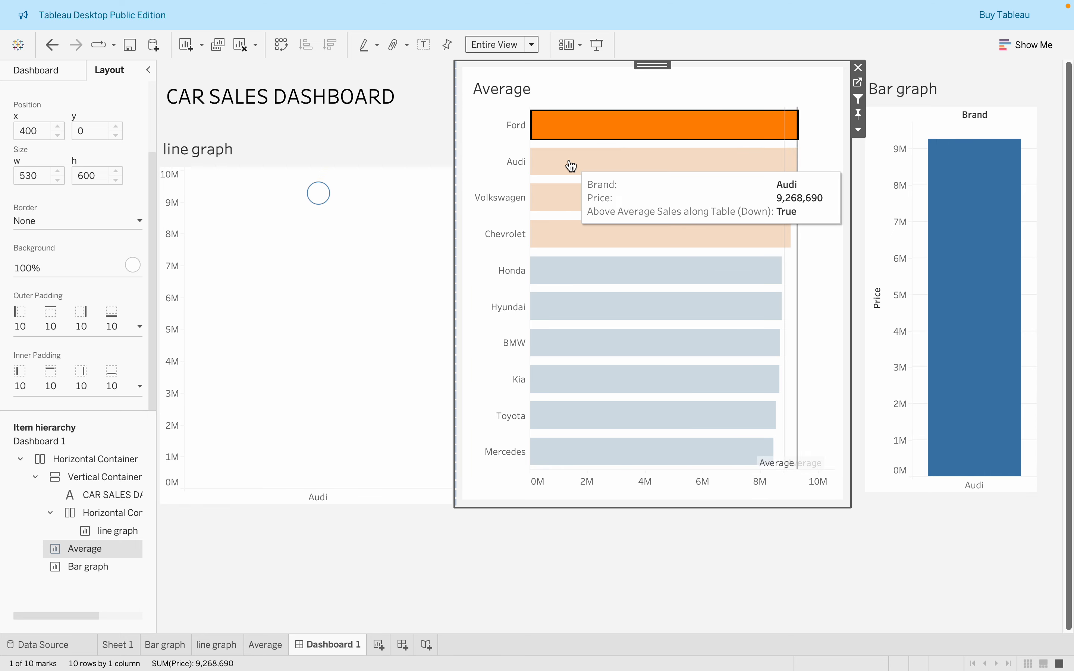
{"action": "left_click", "coordinate": [576, 284]}
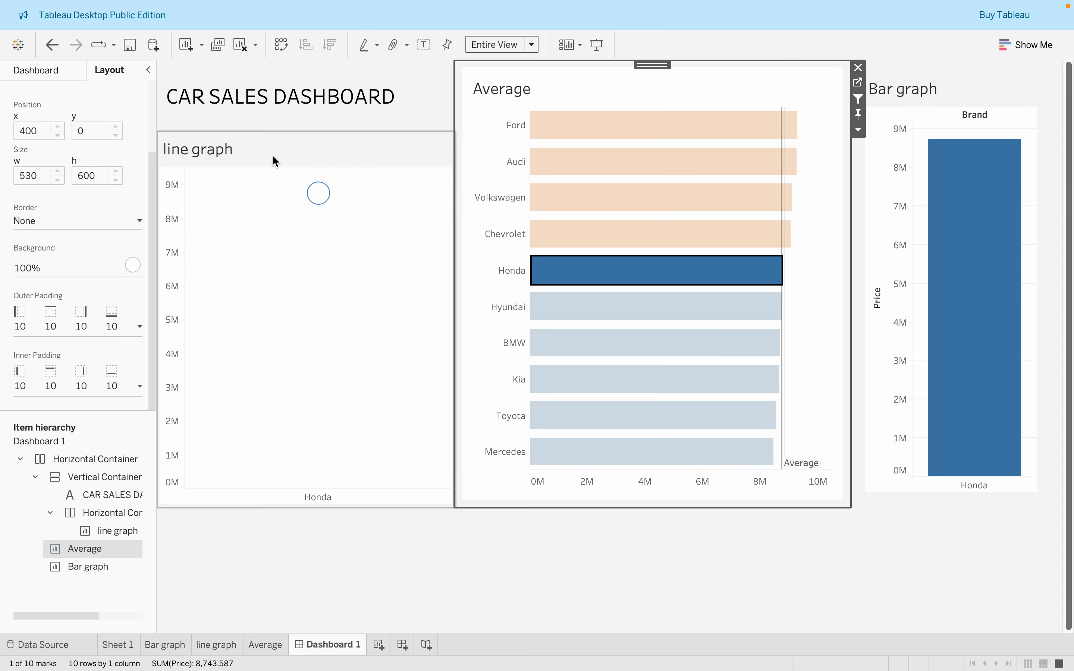
{"action": "left_click", "coordinate": [556, 384]}
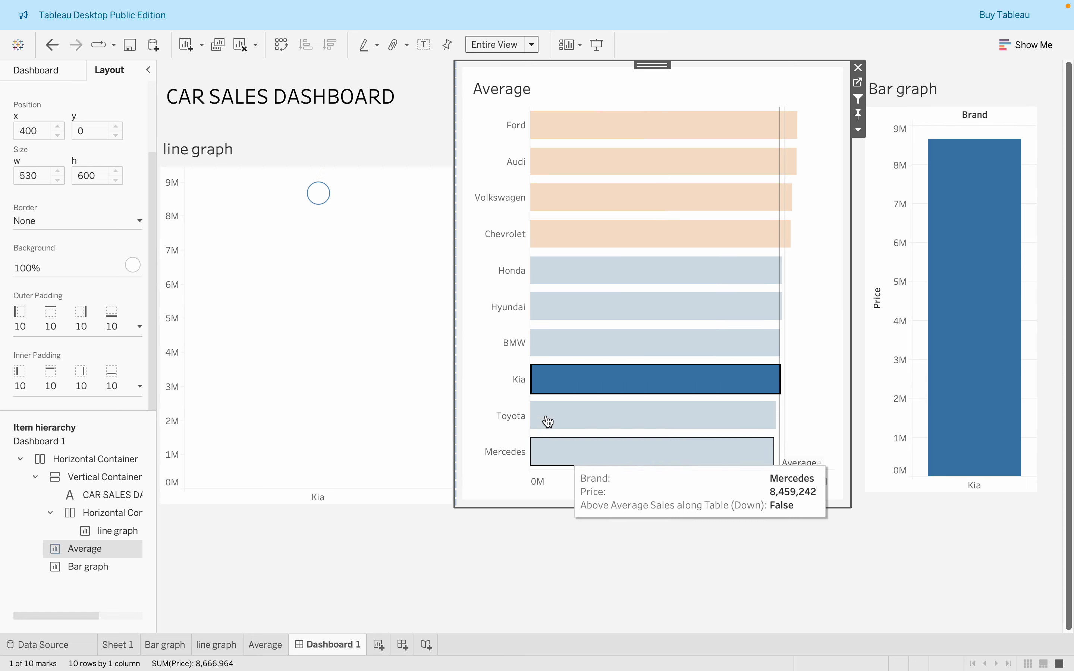
{"action": "left_click", "coordinate": [546, 420]}
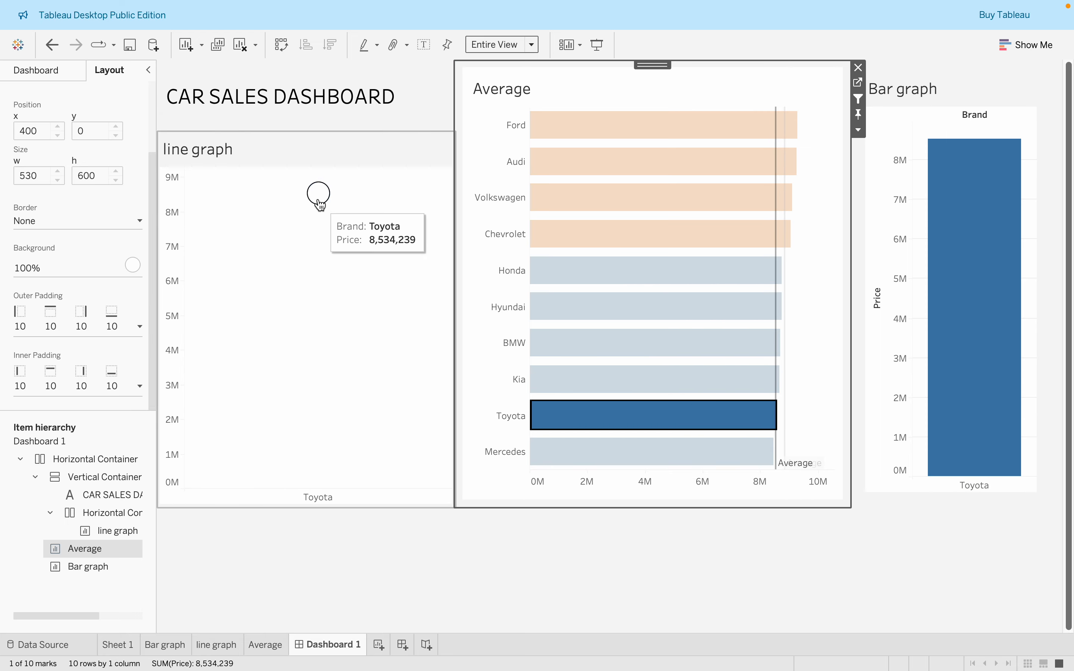
{"action": "left_click", "coordinate": [575, 126]}
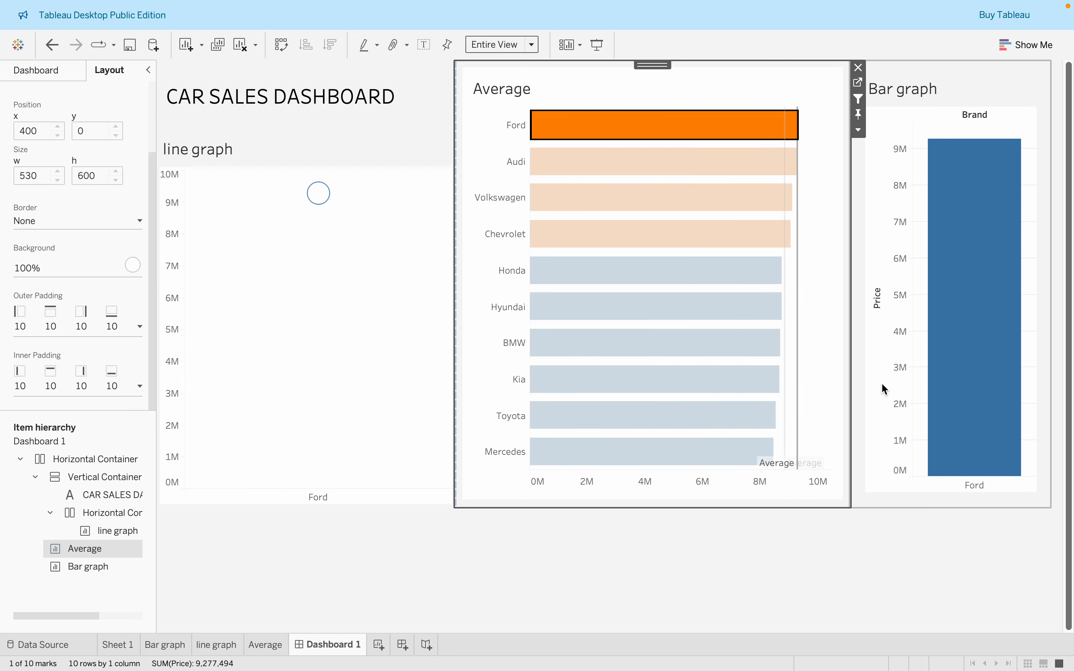
{"action": "left_click", "coordinate": [659, 174]}
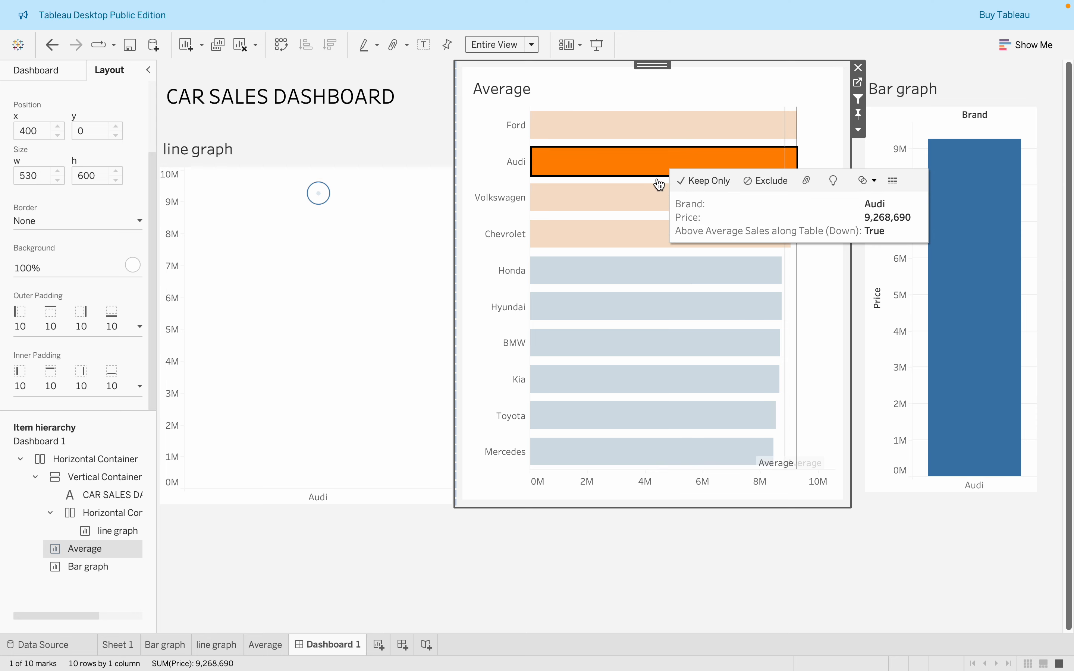
{"action": "left_click", "coordinate": [626, 207]}
{"action": "left_click", "coordinate": [600, 228]}
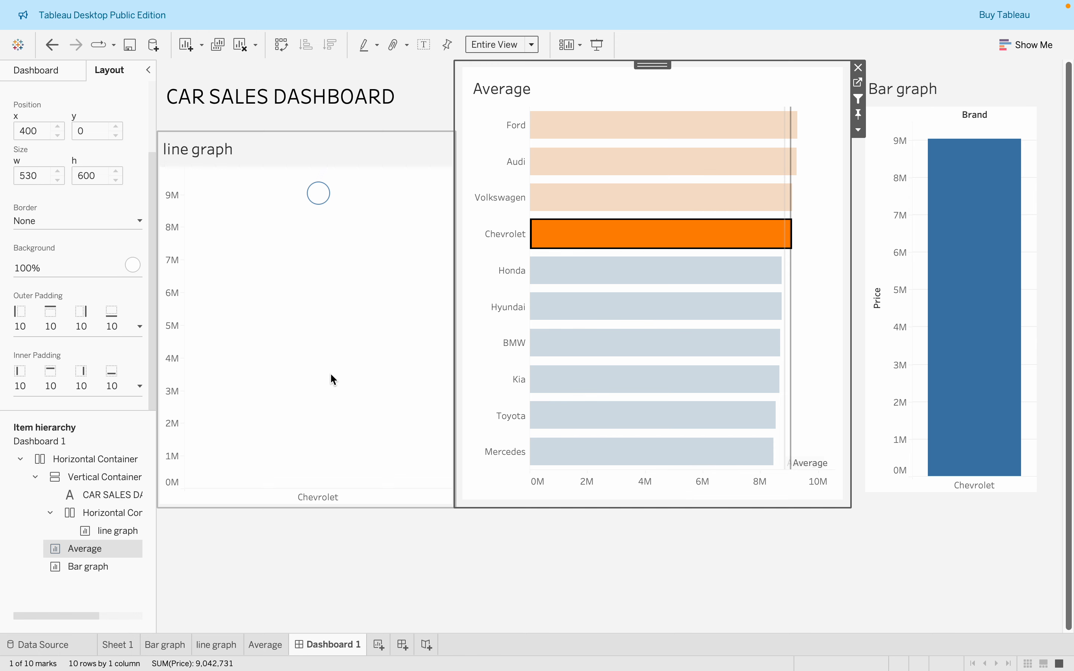
- Stop using the line graph and the Average chart as filters, and deselect the dashboard items
{"action": "left_click", "coordinate": [449, 182]}
{"action": "left_click", "coordinate": [463, 171]}
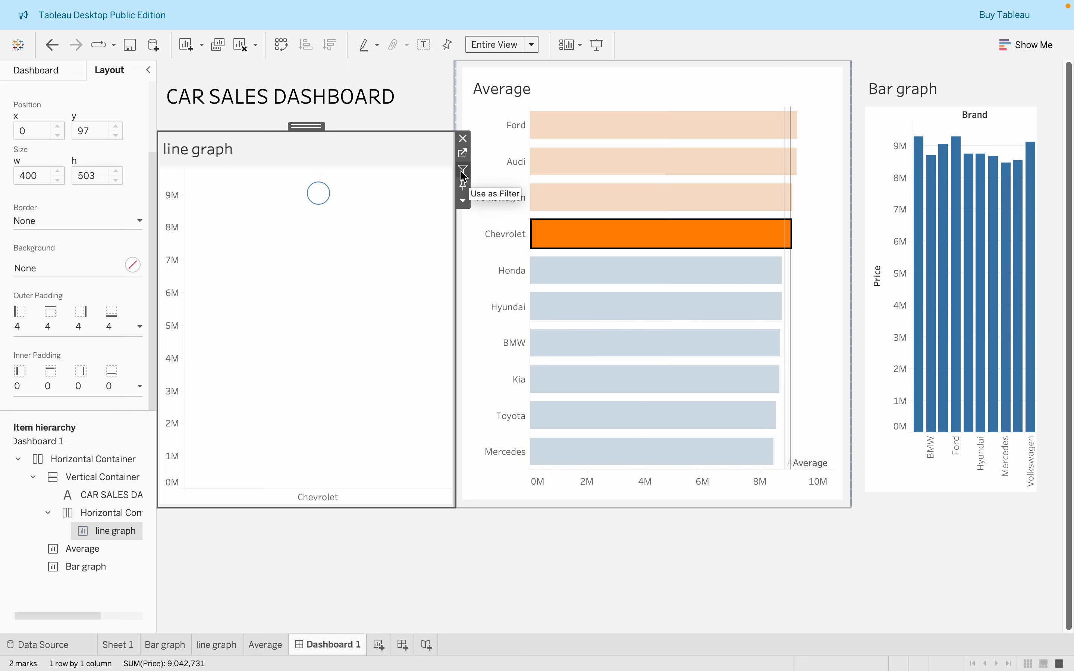
{"action": "left_click", "coordinate": [815, 134]}
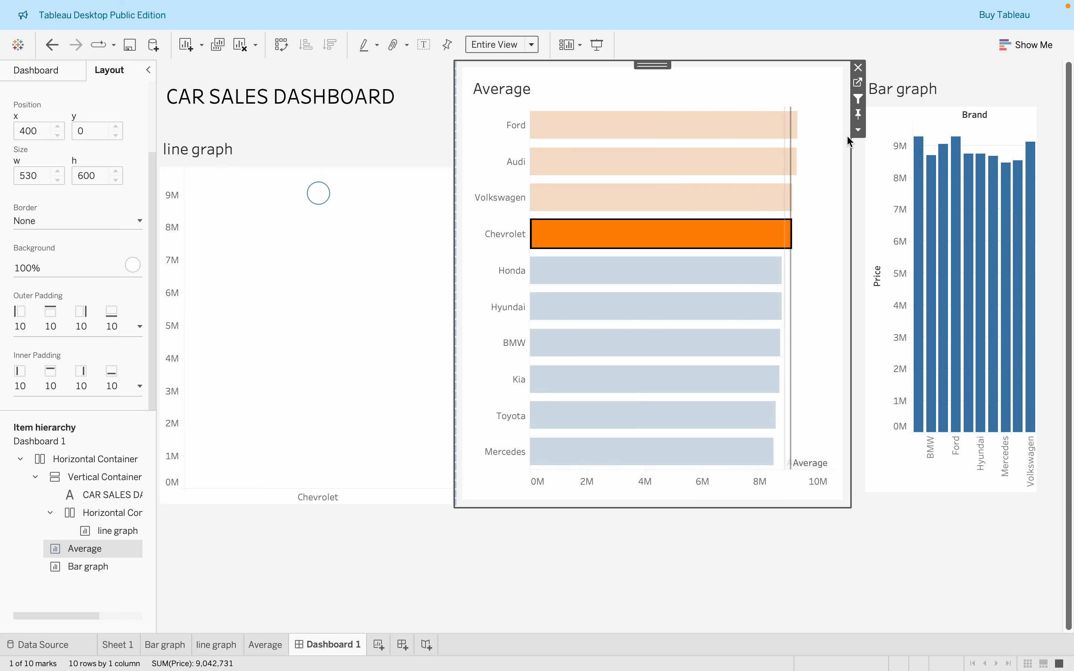
{"action": "left_click", "coordinate": [863, 101]}
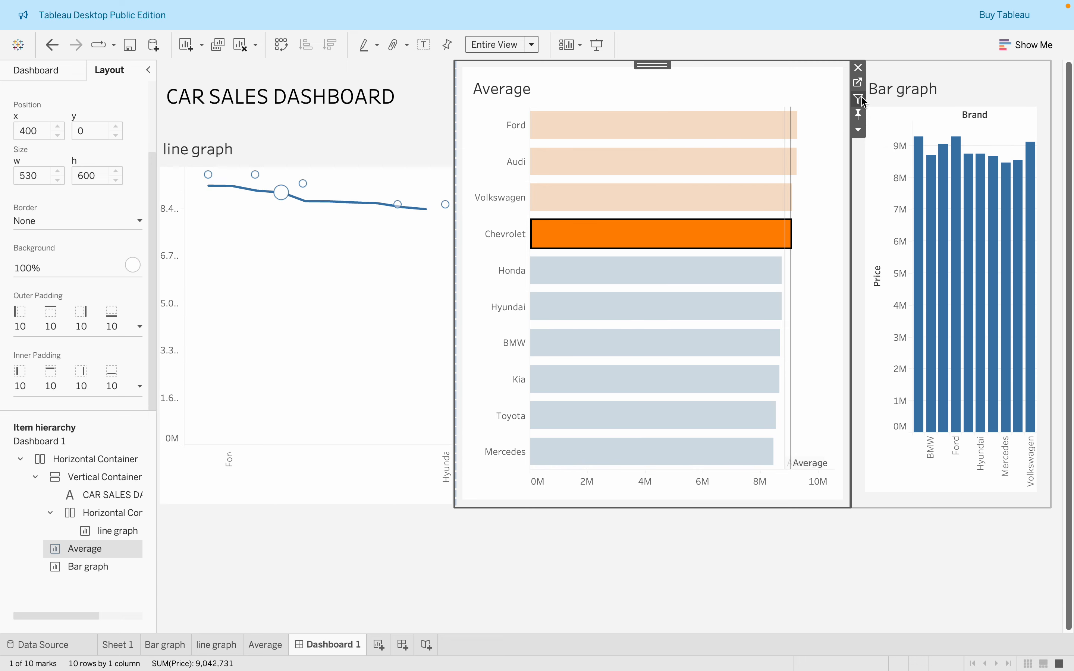
{"action": "left_click", "coordinate": [1019, 101]}
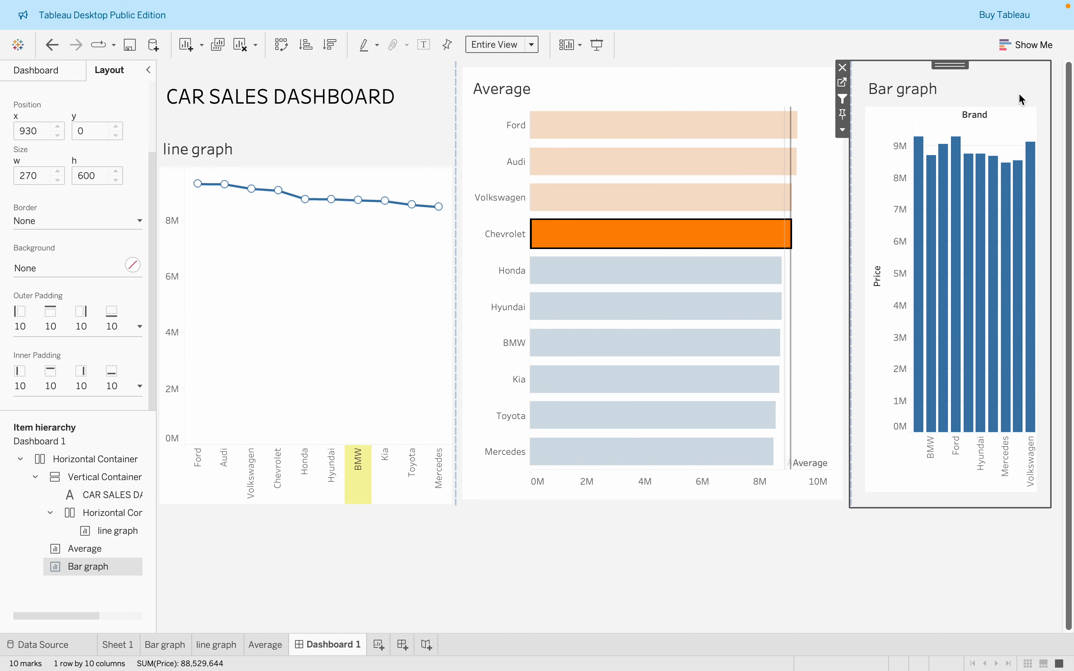
{"action": "left_click", "coordinate": [776, 546]}
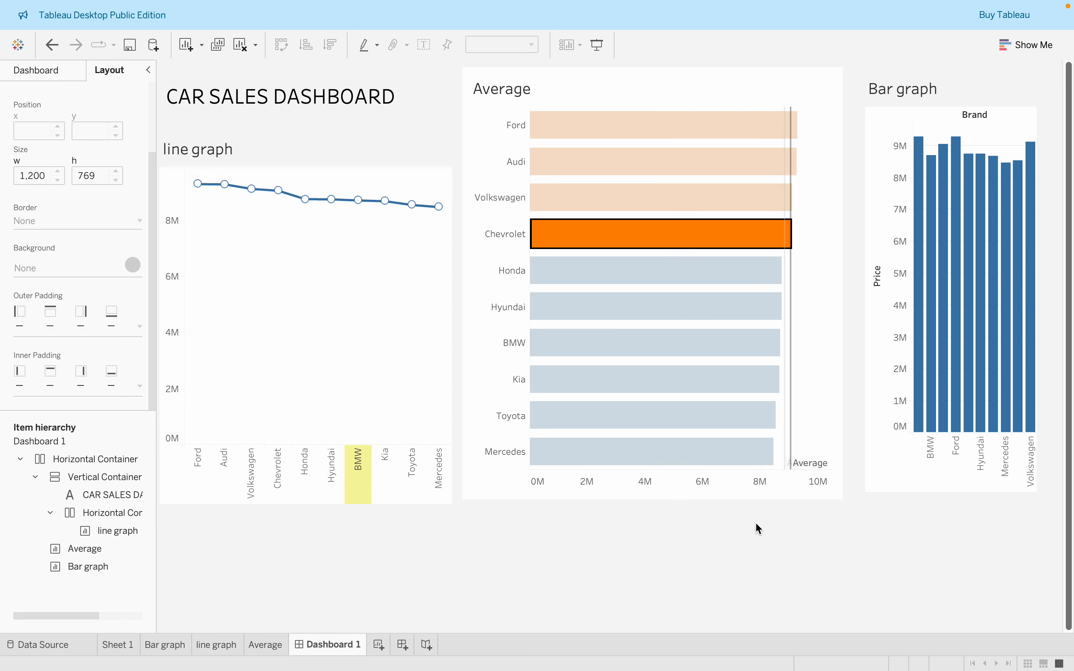
{"action": "mouse_move", "coordinate": [651, 4]}
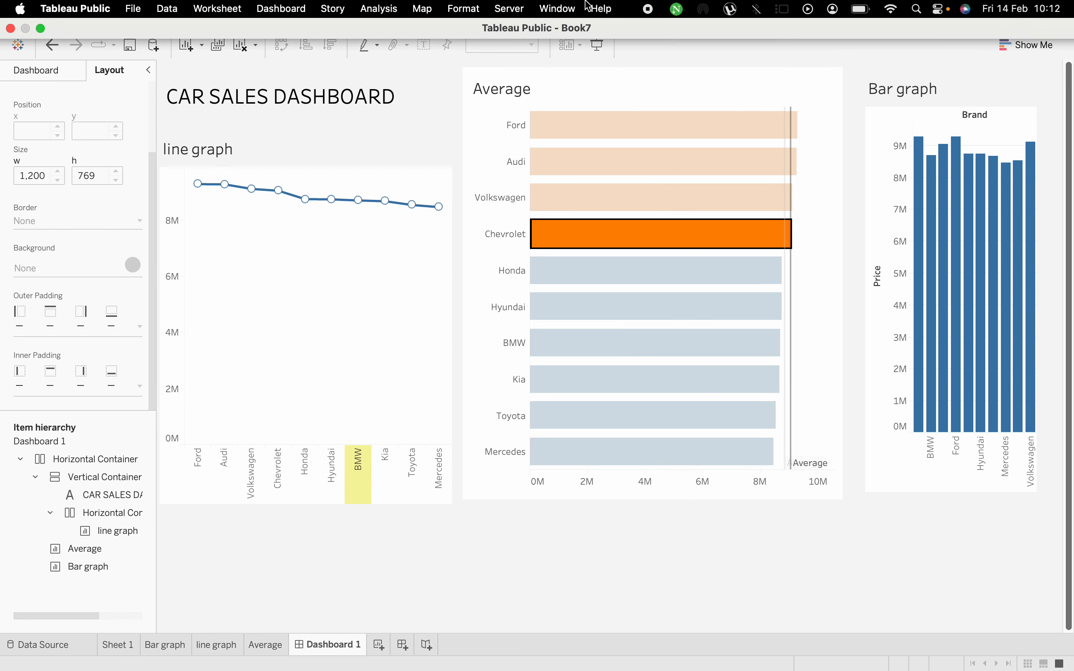